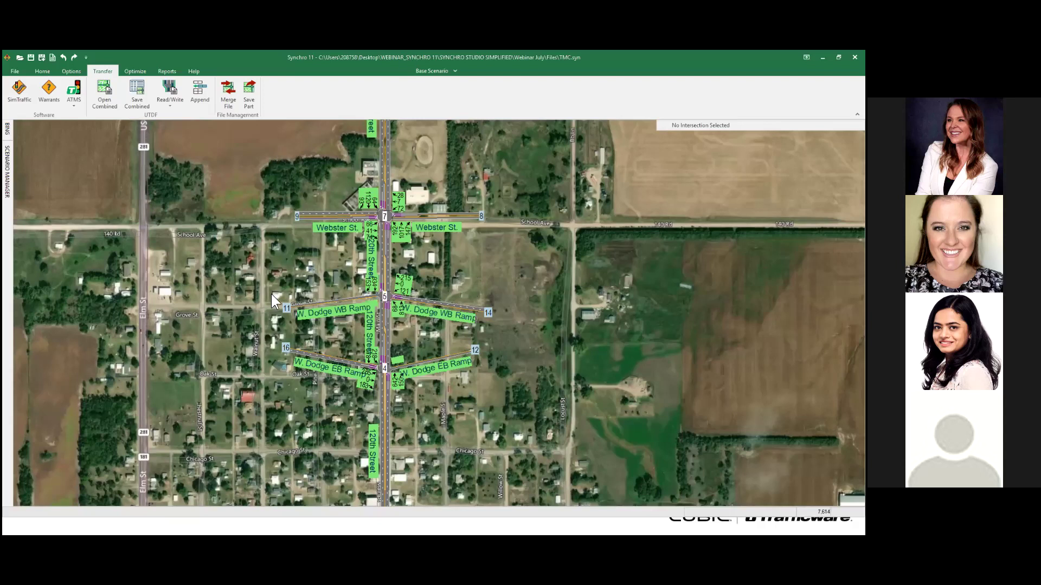
Step: Save the network as a combined UTDF file in Comma Delimited (*.csv) format, named TMC.csv, accepting the CSV format notice
scroll(405, 253, "down", 3)
scroll(436, 338, "up", 1)
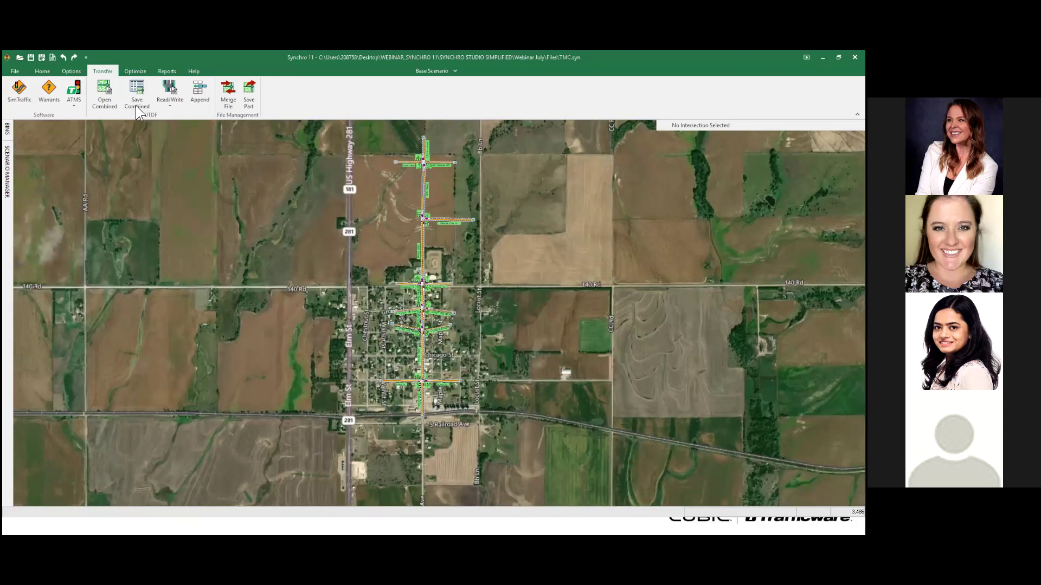
scroll(135, 105, "up", 5)
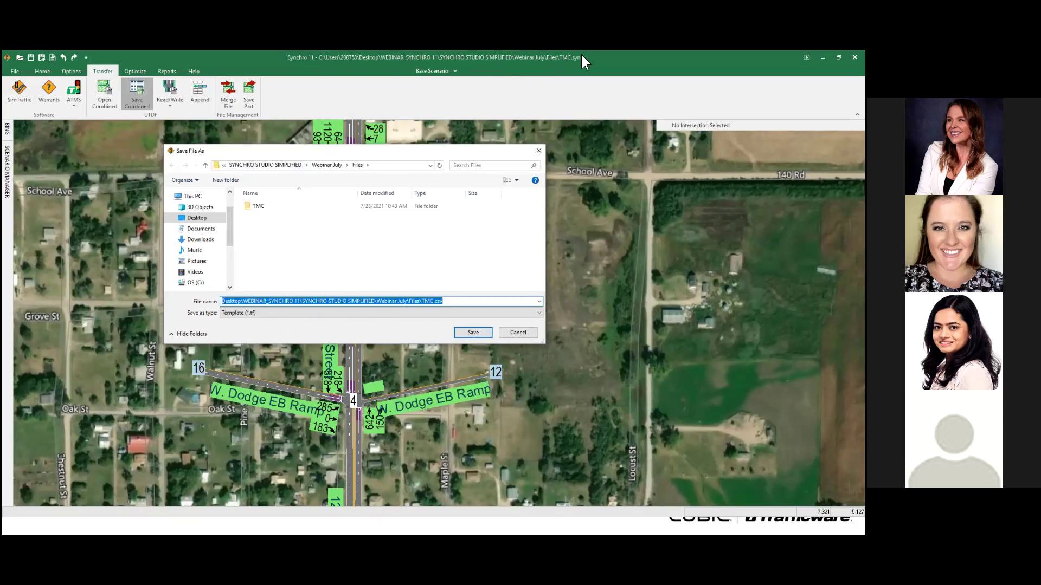
left_click(251, 315)
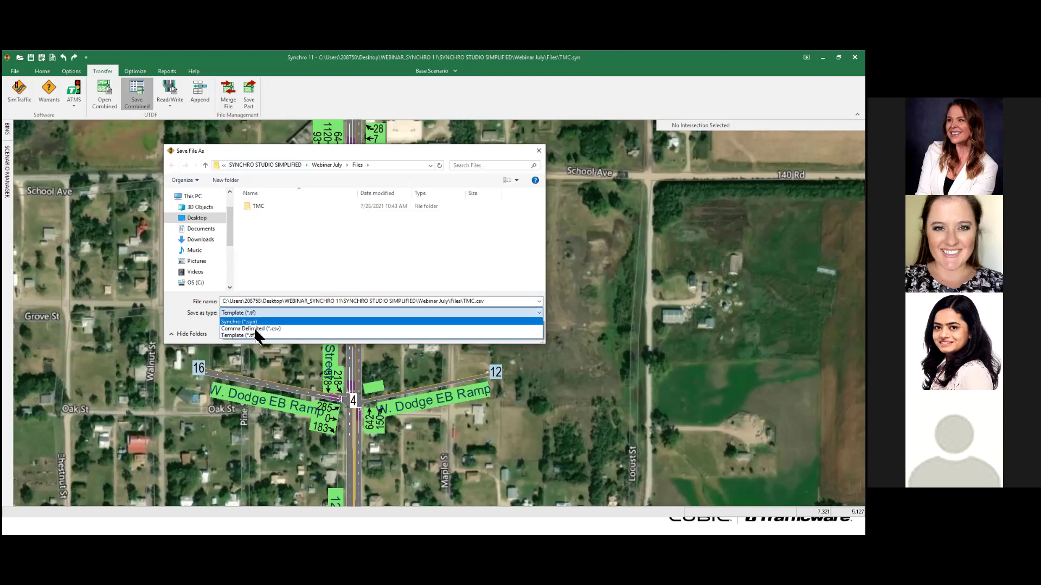
left_click(255, 329)
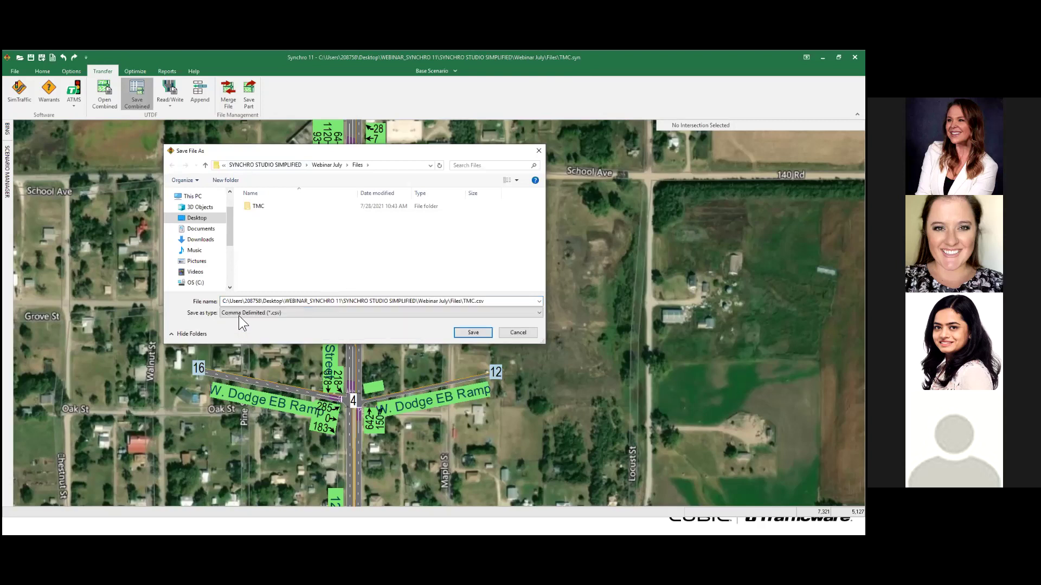
left_click(472, 332)
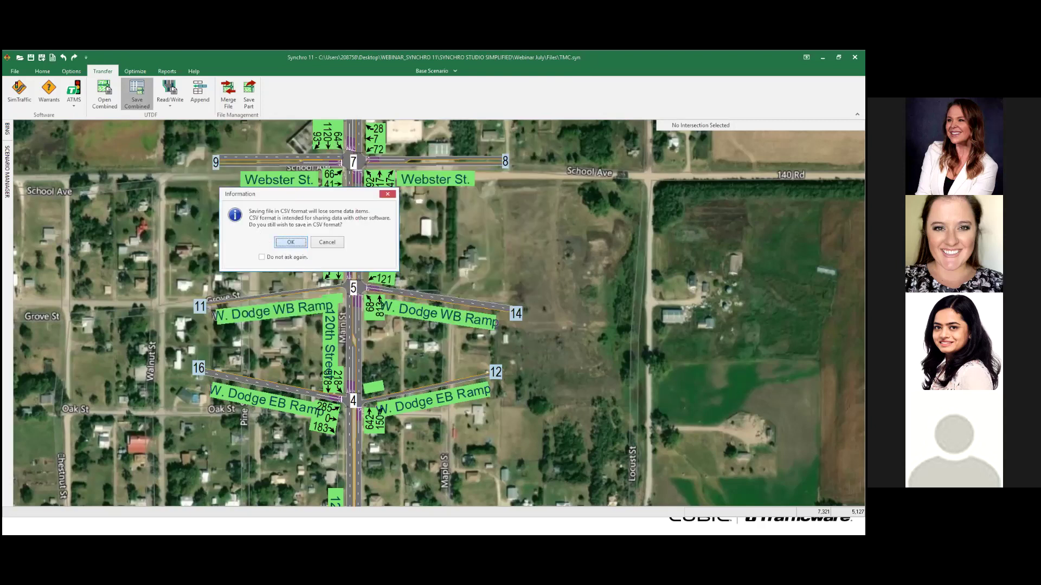
key("Return")
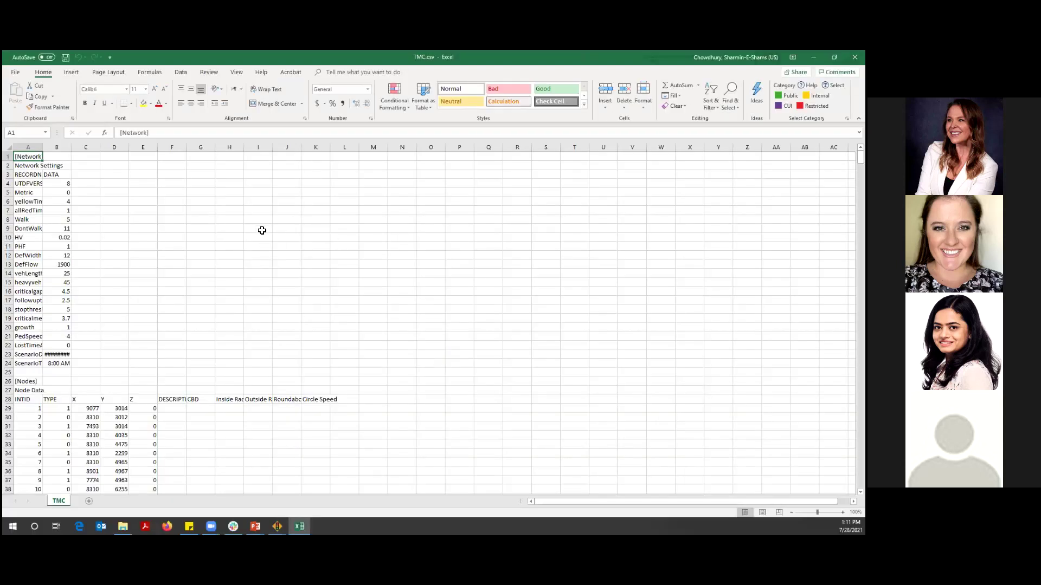
Step: Examine the Network, Nodes and Links sections of the exported TMC.csv in Excel
left_click(262, 231)
left_click(28, 157)
scroll(32, 365, "down", 2)
scroll(30, 353, "down", 5)
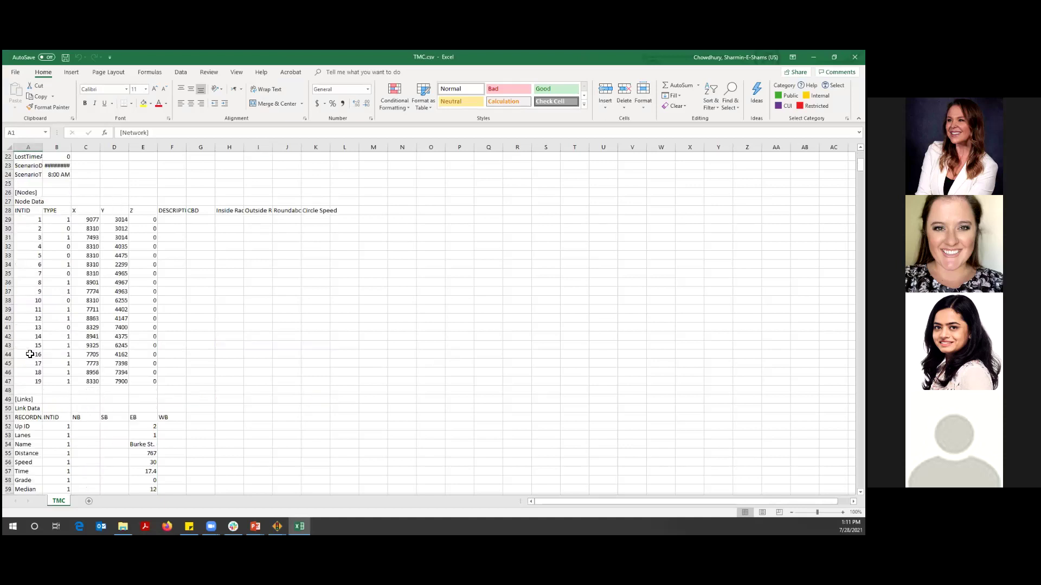
scroll(30, 353, "down", 4)
scroll(60, 304, "down", 3)
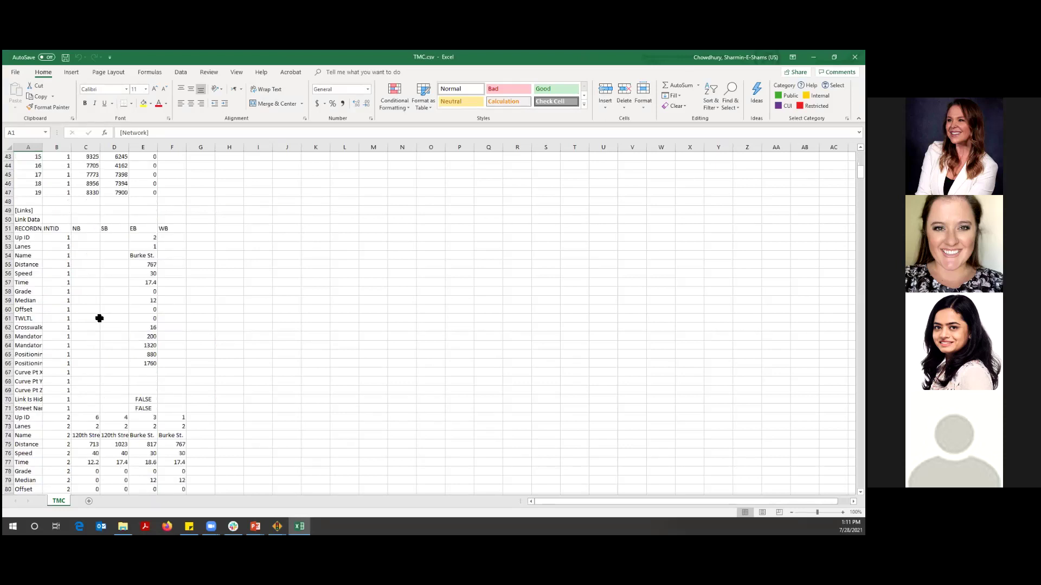
scroll(90, 317, "down", 12)
scroll(86, 320, "down", 12)
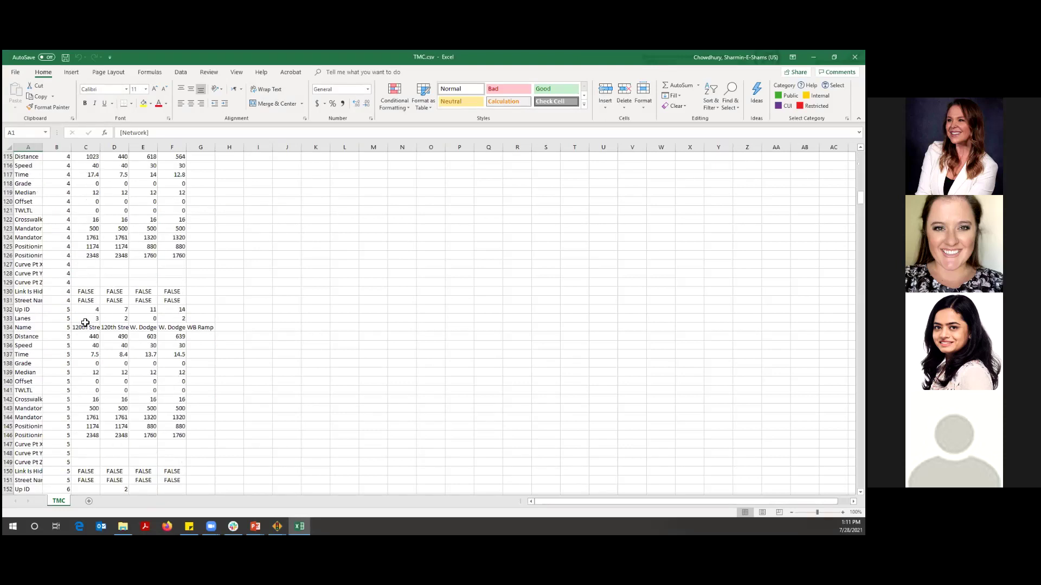
scroll(85, 322, "down", 17)
scroll(85, 323, "down", 20)
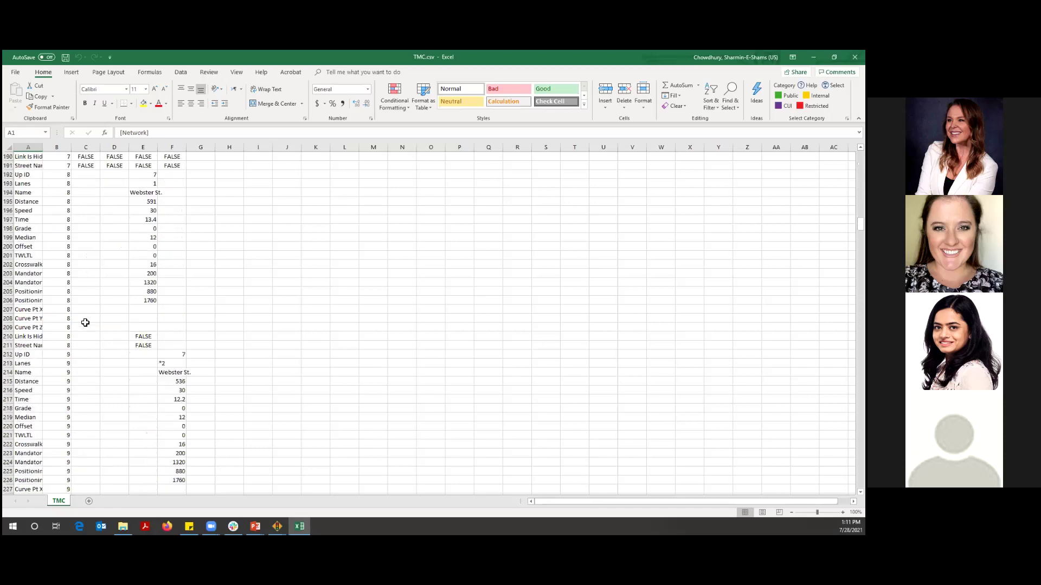
scroll(83, 325, "down", 20)
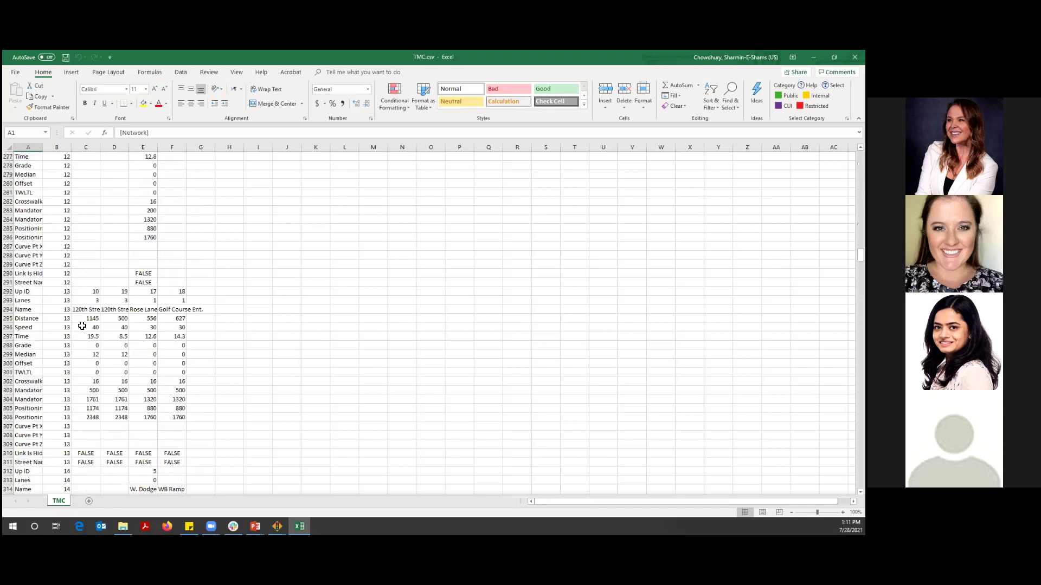
scroll(185, 417, "down", 20)
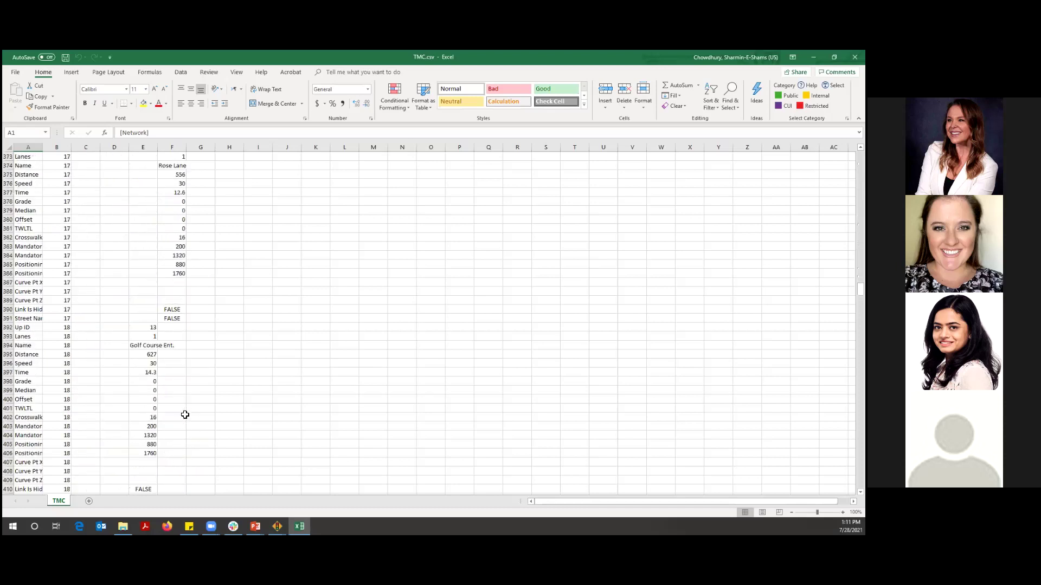
Step: Examine the Lane Group Data section of TMC.csv for the intersections and close the workbook
scroll(143, 341, "up", 5)
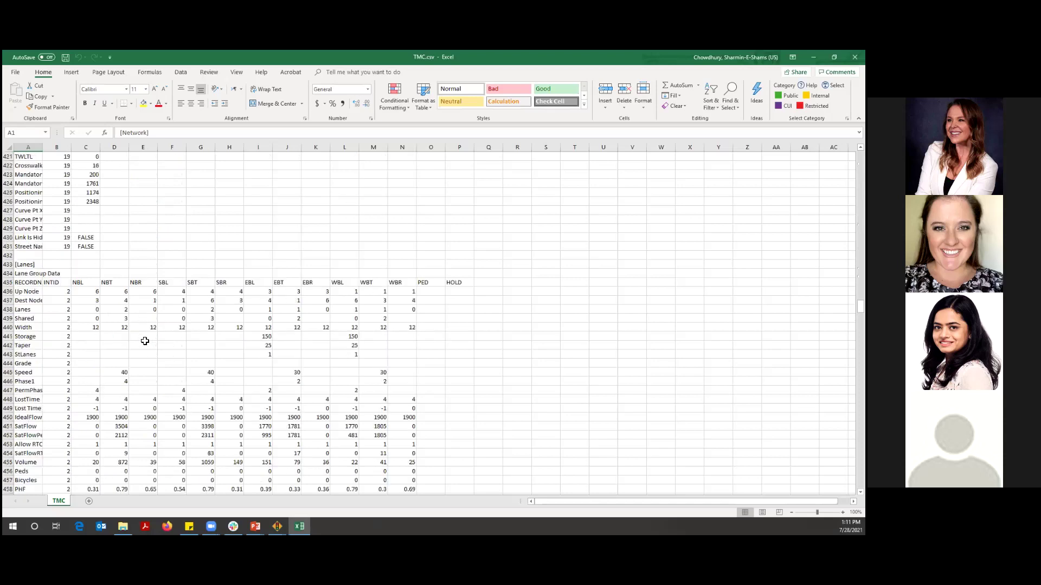
scroll(155, 386, "down", 7)
scroll(156, 379, "down", 20)
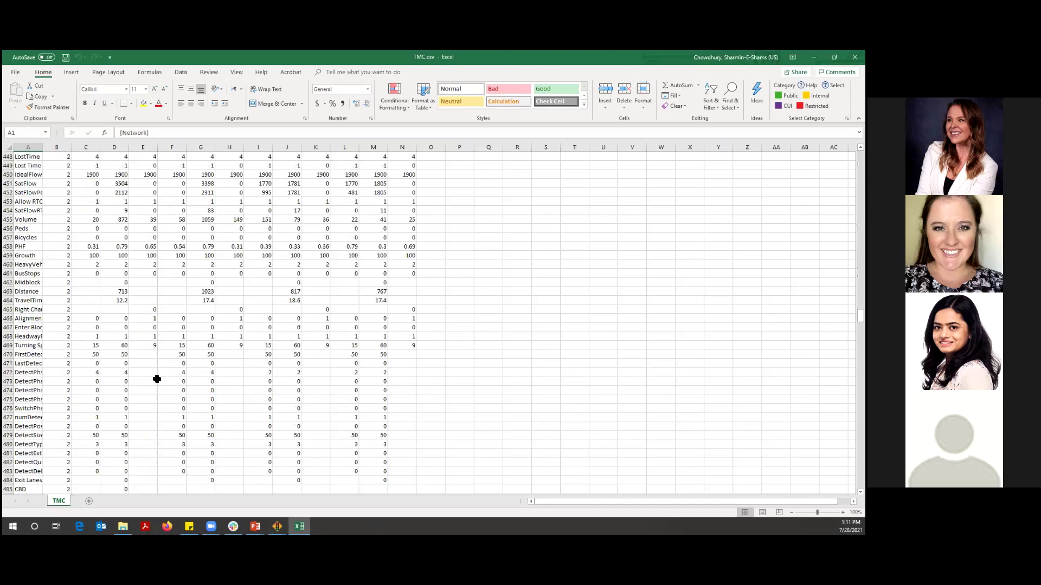
scroll(156, 376, "down", 20)
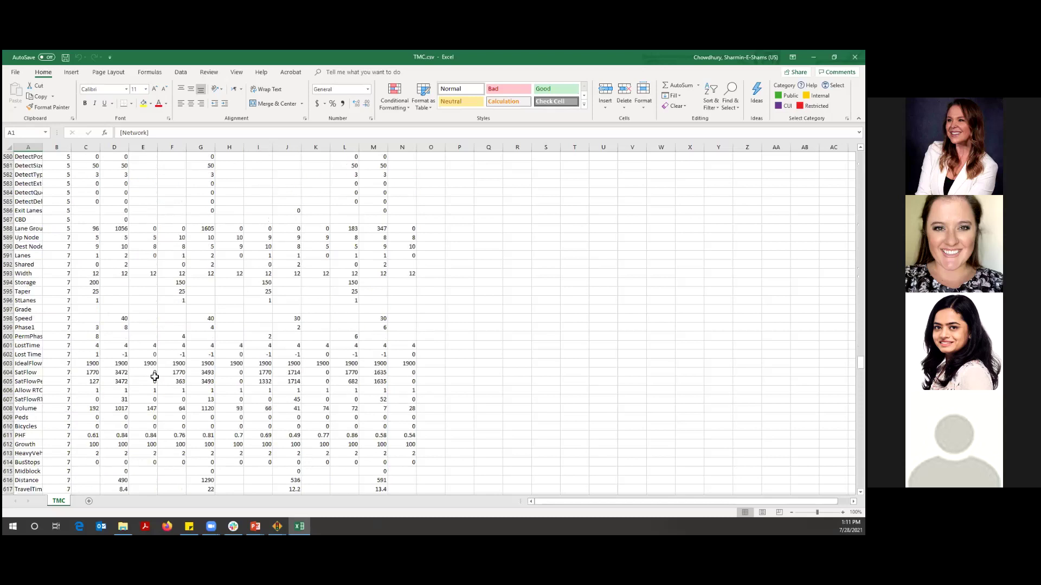
scroll(156, 369, "down", 1)
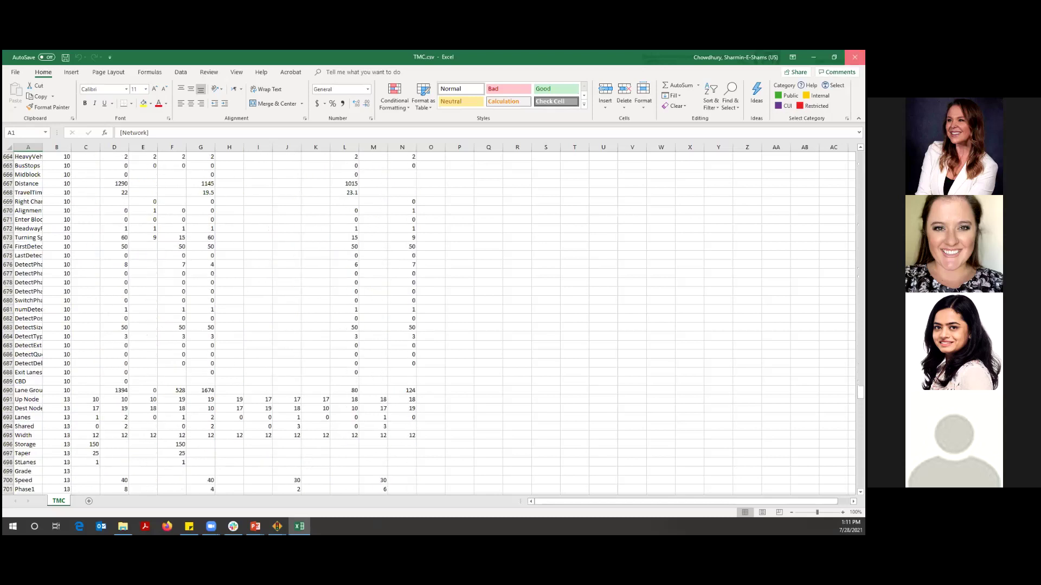
left_click(854, 57)
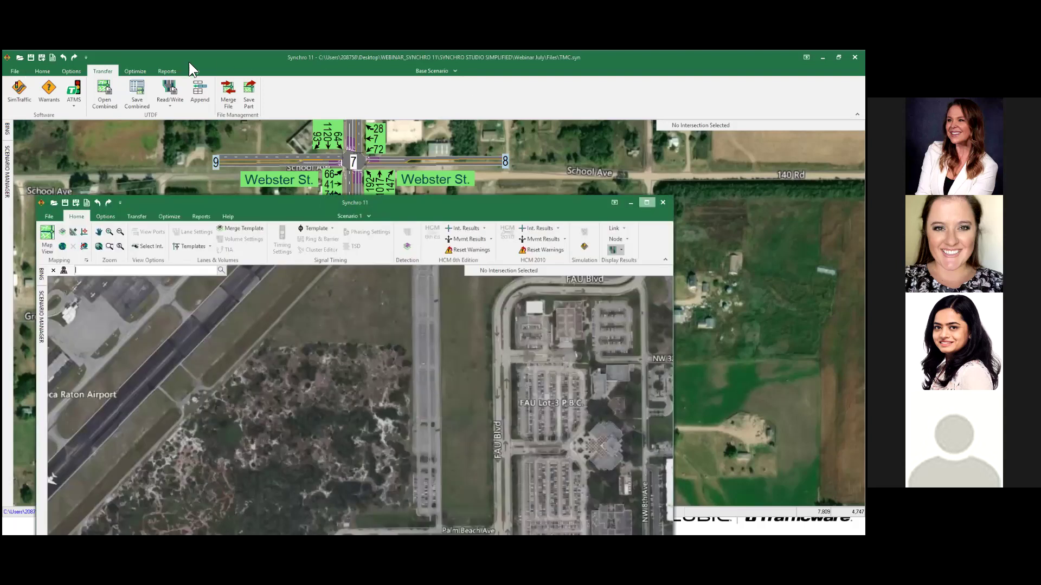
Step: In a maximized second Synchro window, discard the unsaved changes and open the combined UTDF file TMC.csv from the Webinar July\Files folder
left_click(643, 197)
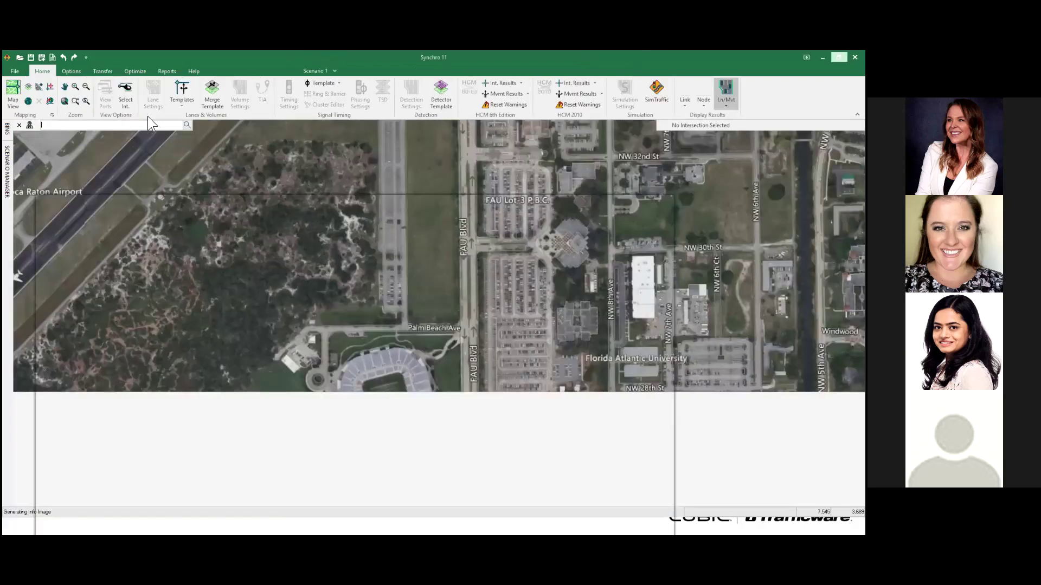
scroll(340, 229, "down", 1)
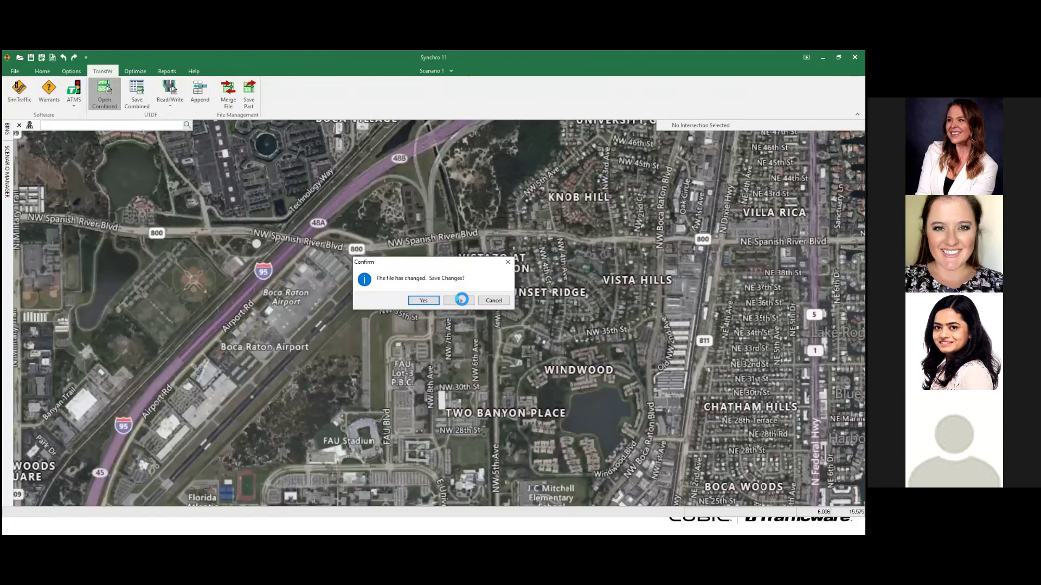
left_click(460, 300)
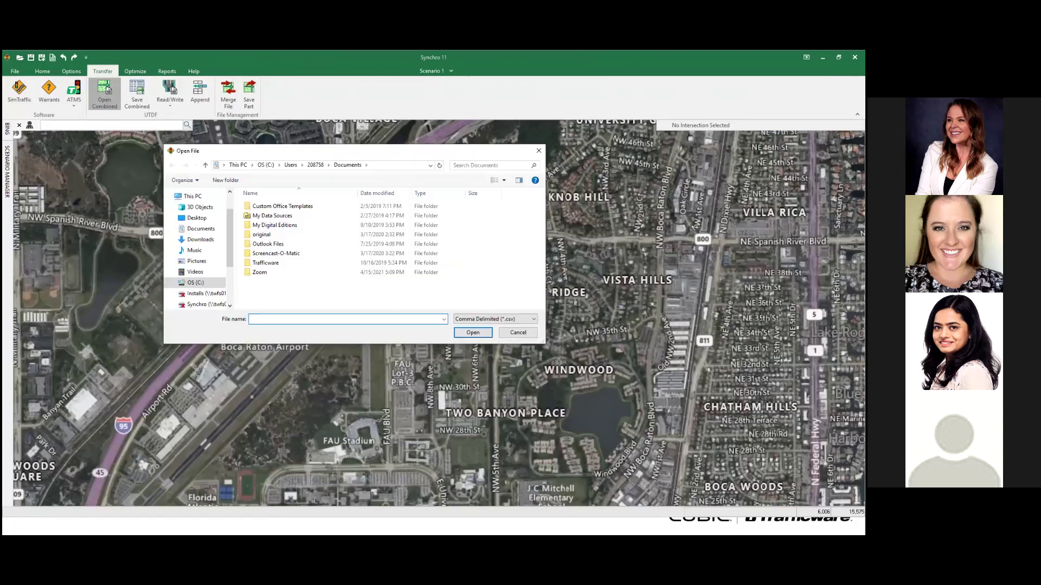
left_click(385, 165)
type("C:\\Users\\208758\\Desktop\\WEBINAR_SYNCHRO 11\\SYNCHRO STUDIO SIMPLIFIED\\Webinar July\\Files")
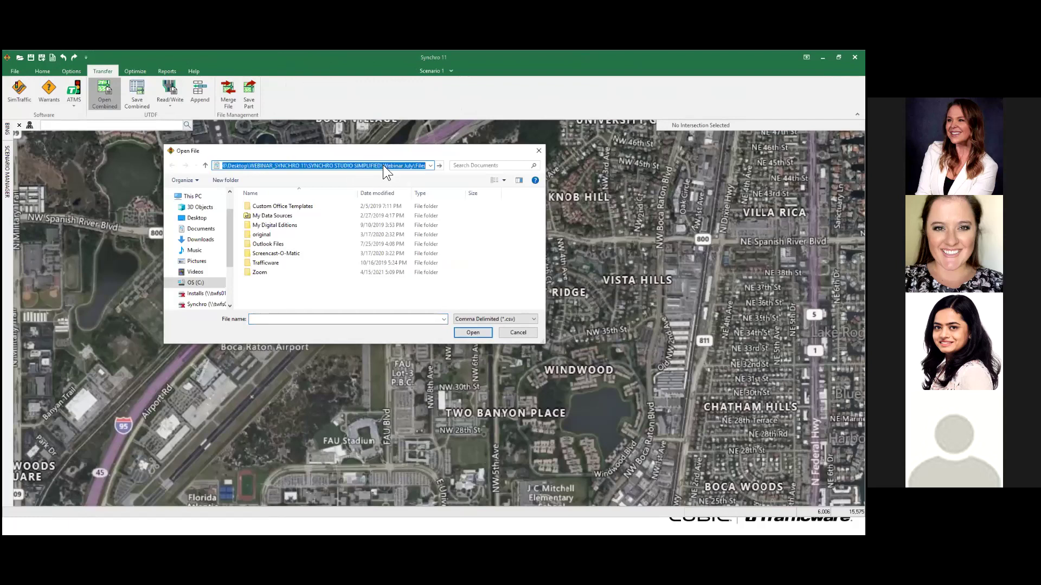
key("Return")
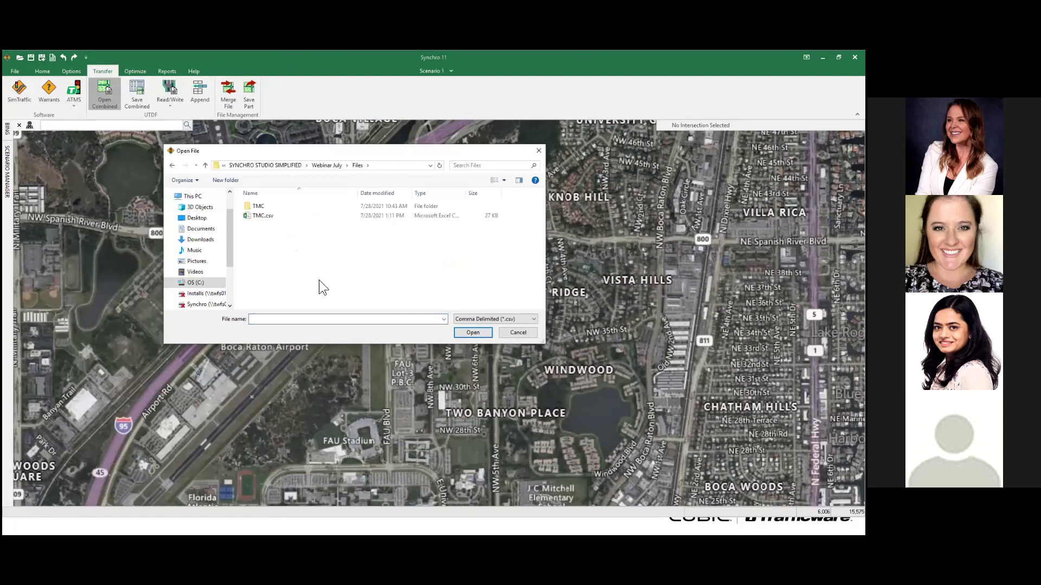
key("Down")
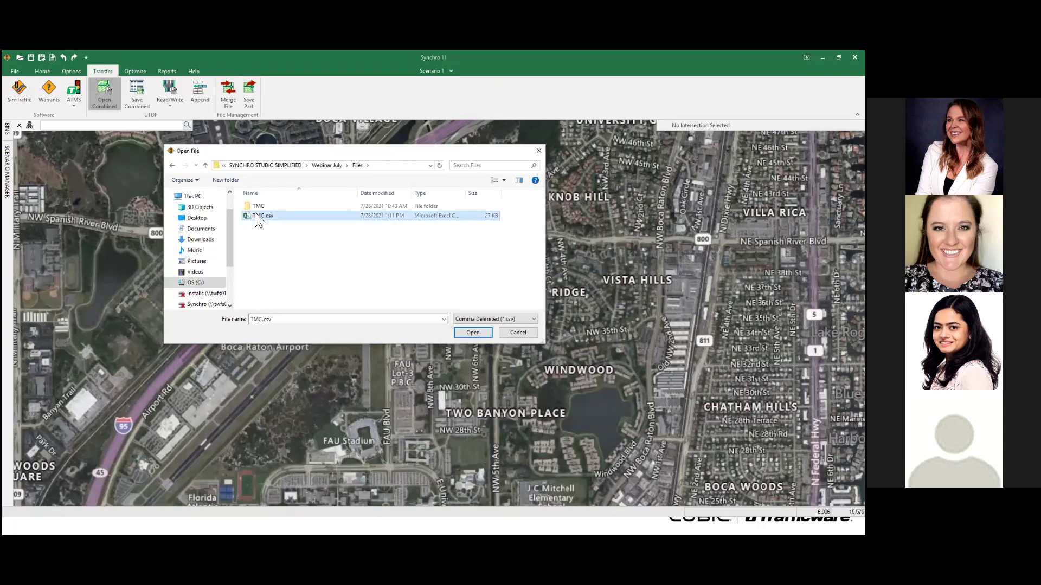
left_click(470, 331)
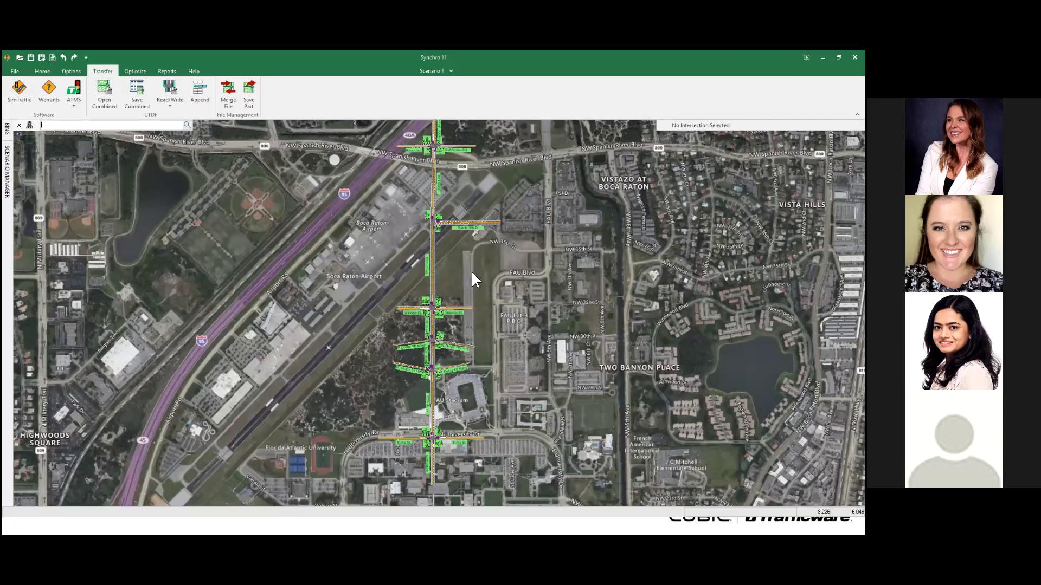
Step: Inspect the imported 120th Street network around Webster St. and the W. Dodge ramps on the map
scroll(470, 271, "up", 1)
scroll(418, 301, "up", 1)
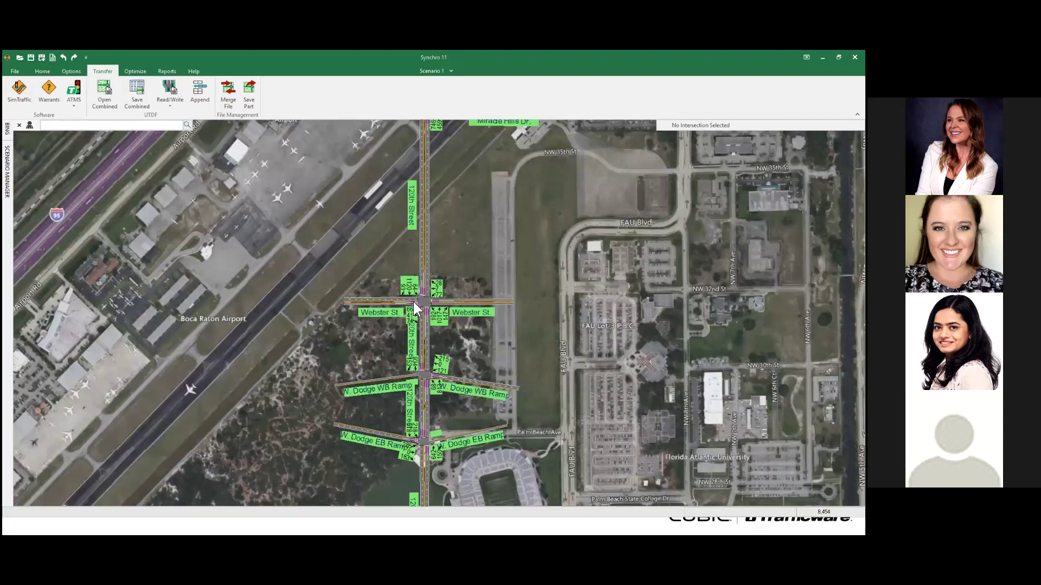
scroll(413, 303, "up", 2)
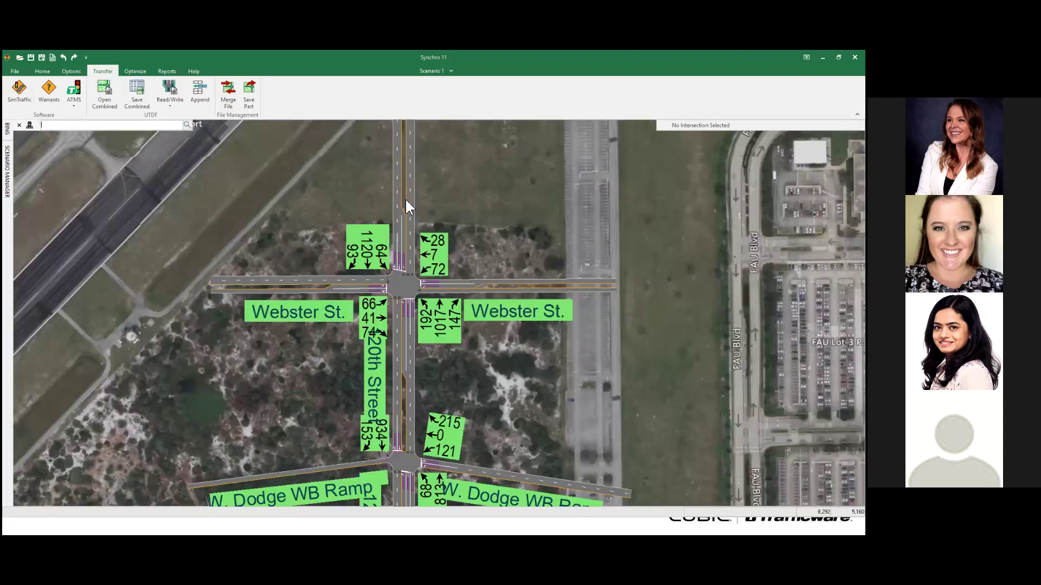
scroll(456, 249, "down", 3)
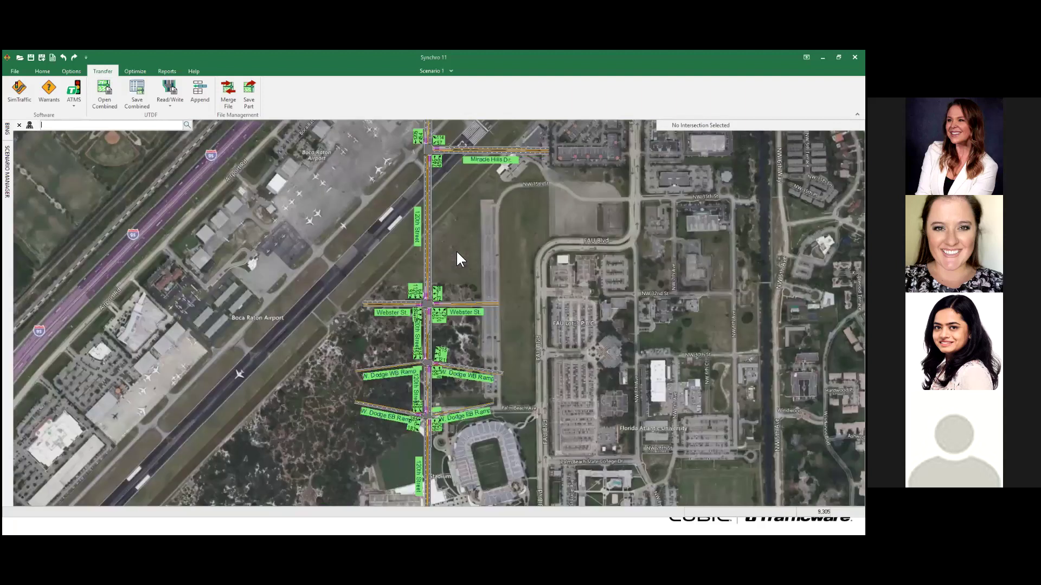
scroll(513, 241, "up", 1)
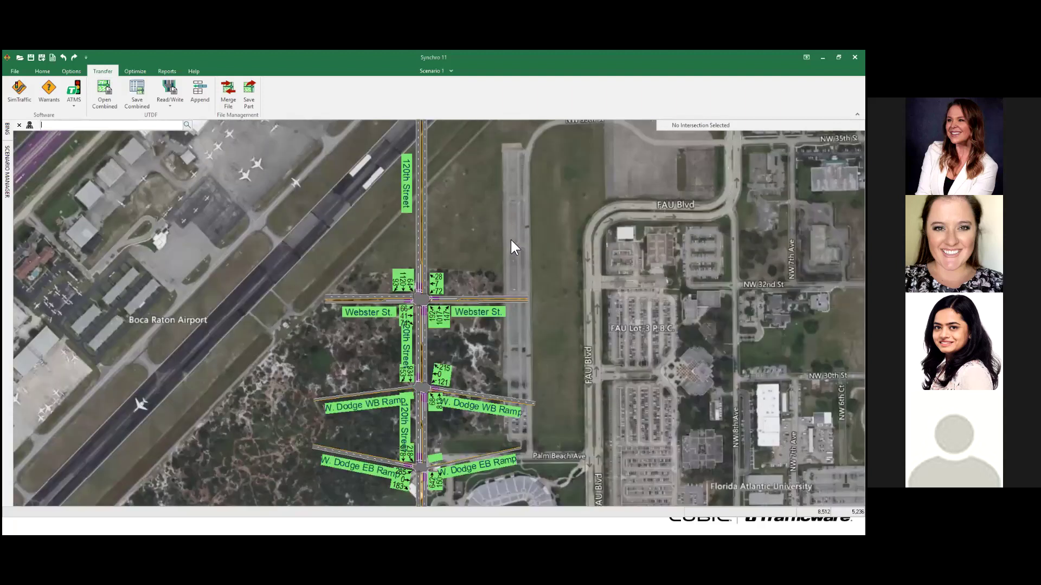
scroll(510, 240, "up", 1)
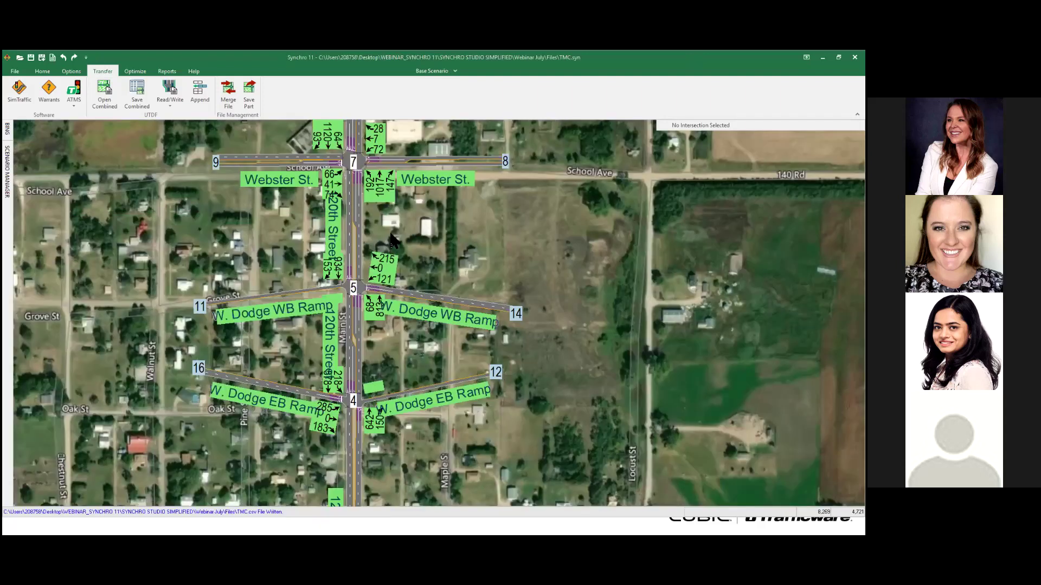
Step: Review the individual UTDF read/write options in the original TMC.syn window and switch to the UTDF Transfer Format slide
scroll(261, 198, "down", 1)
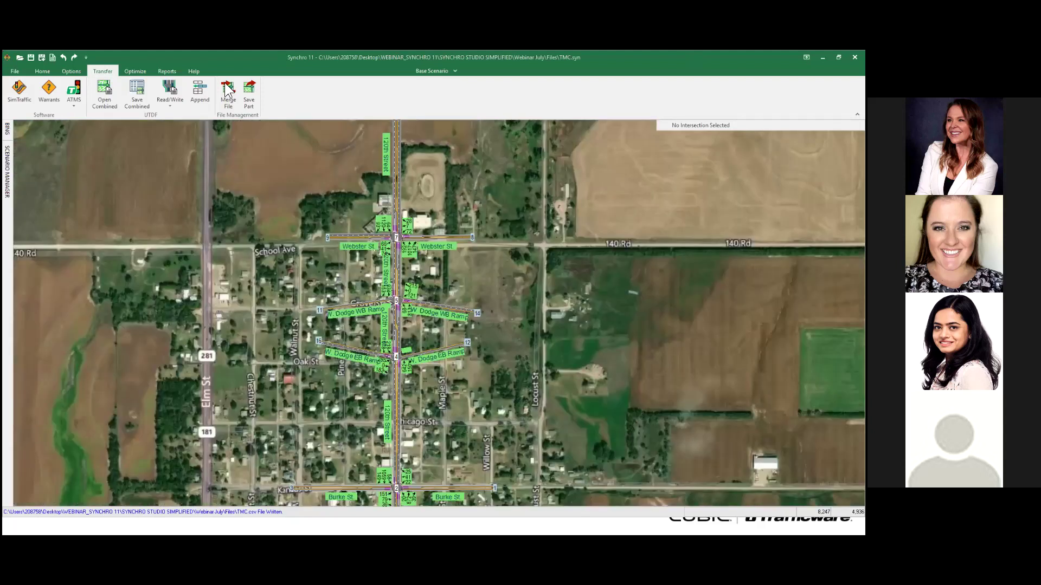
scroll(171, 109, "up", 2)
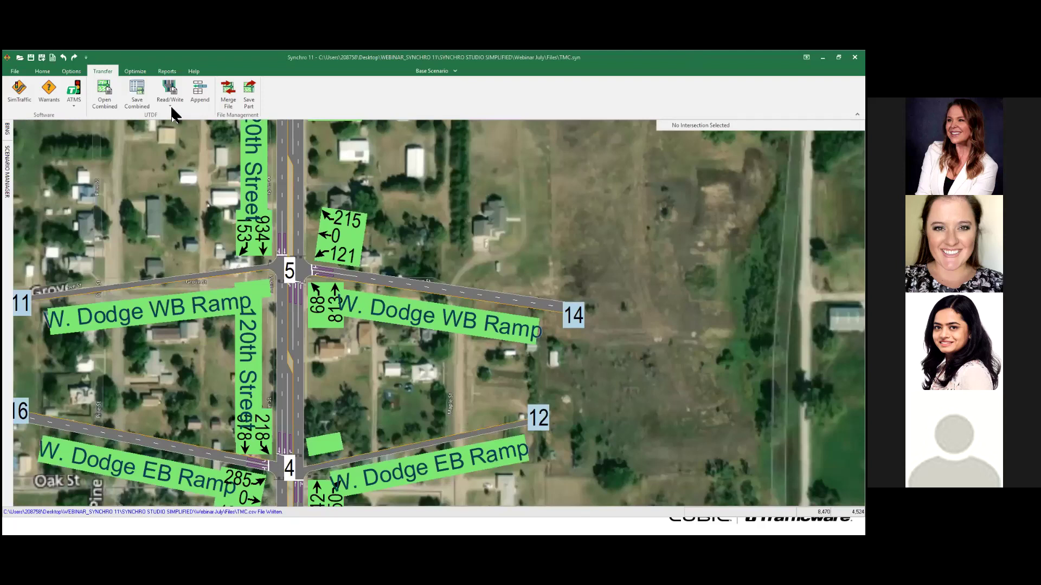
scroll(171, 108, "down", 3)
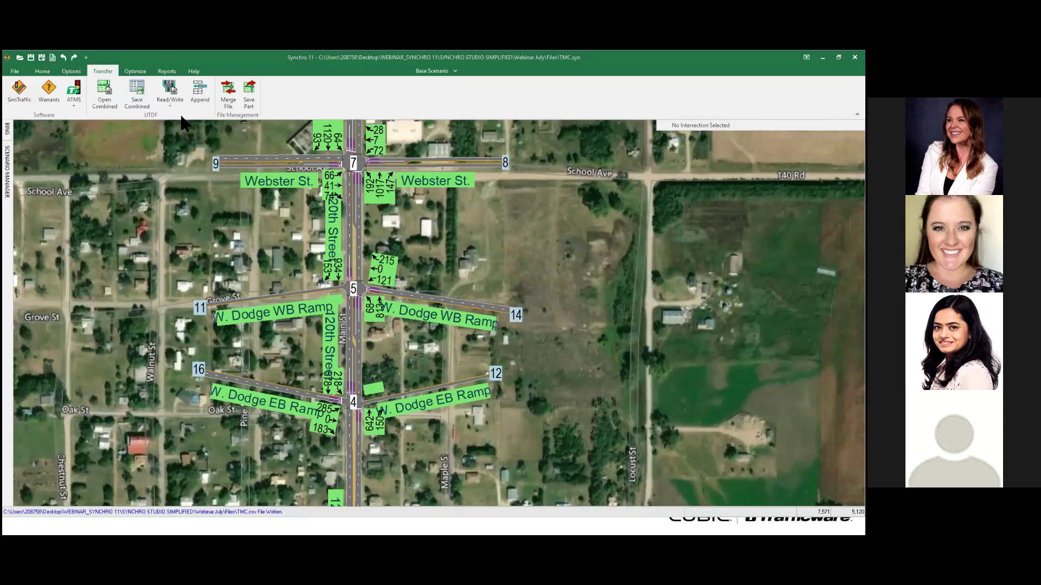
left_click(170, 102)
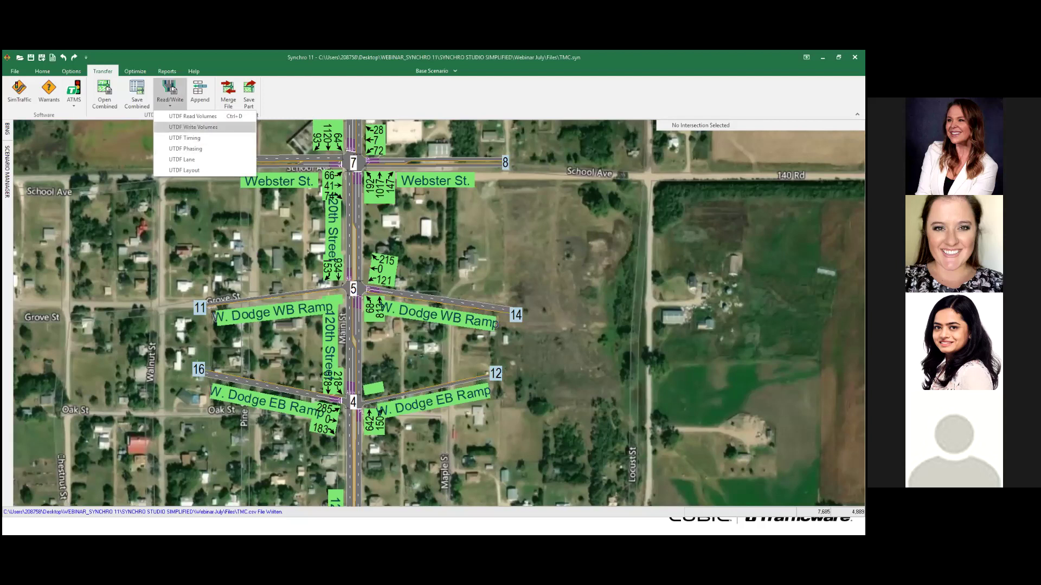
left_click(193, 127)
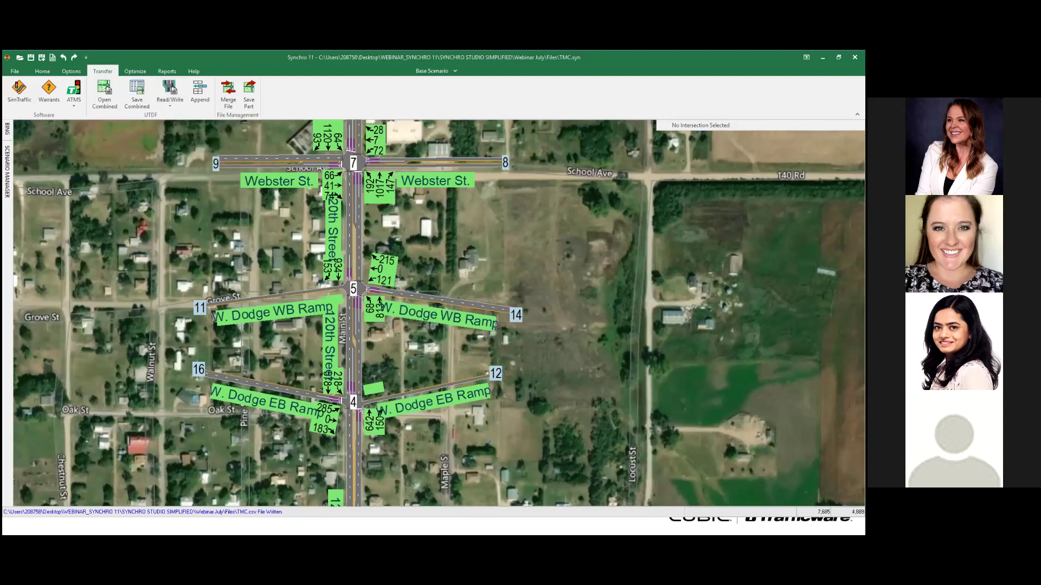
key("alt+Tab")
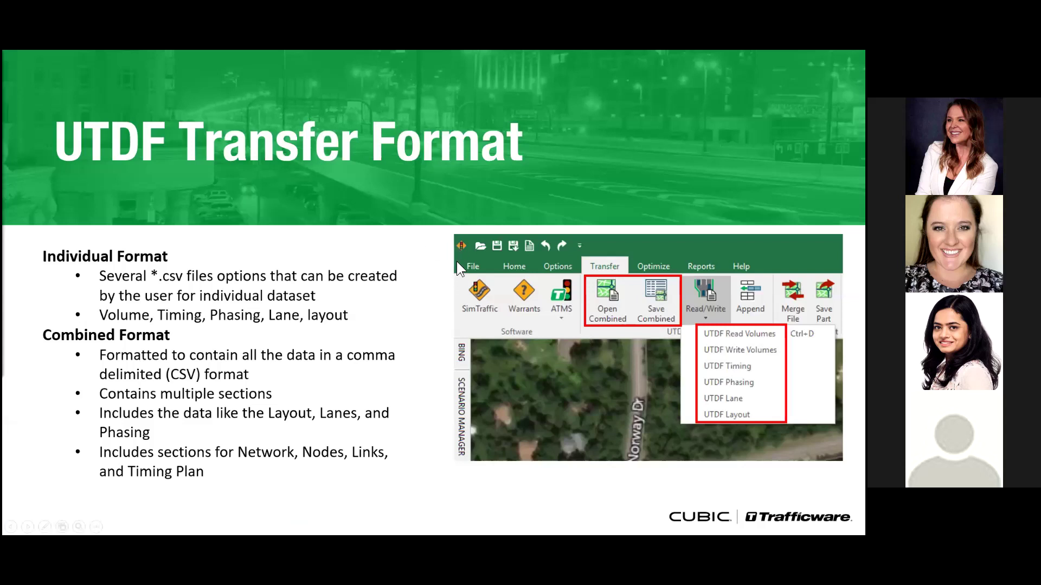
Step: Return to the original TMC.syn window, select intersection 7 at 120th Street & Webster St., and inspect the network's turning volumes
key("alt+Tab")
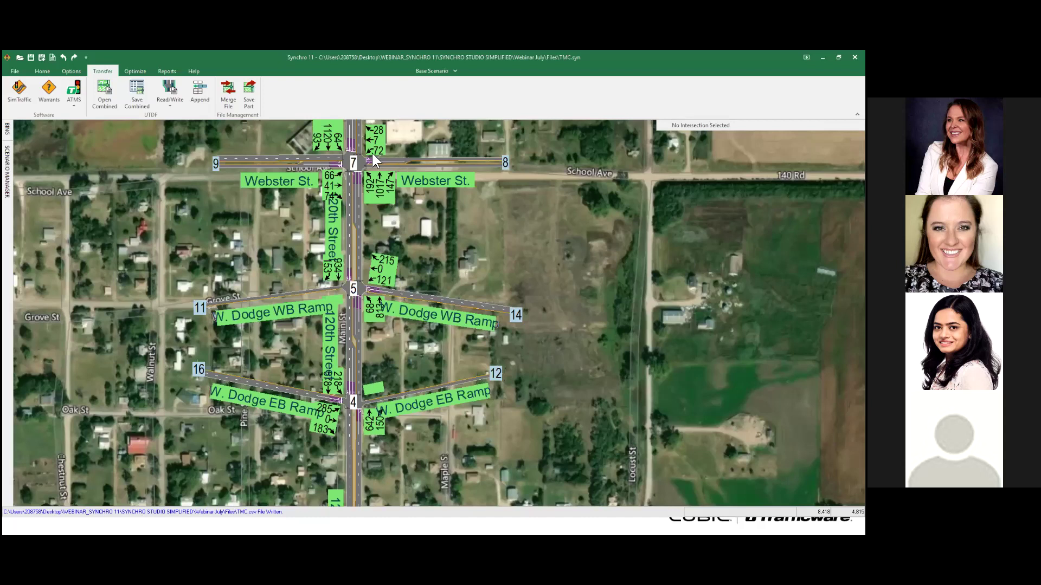
left_click(354, 162)
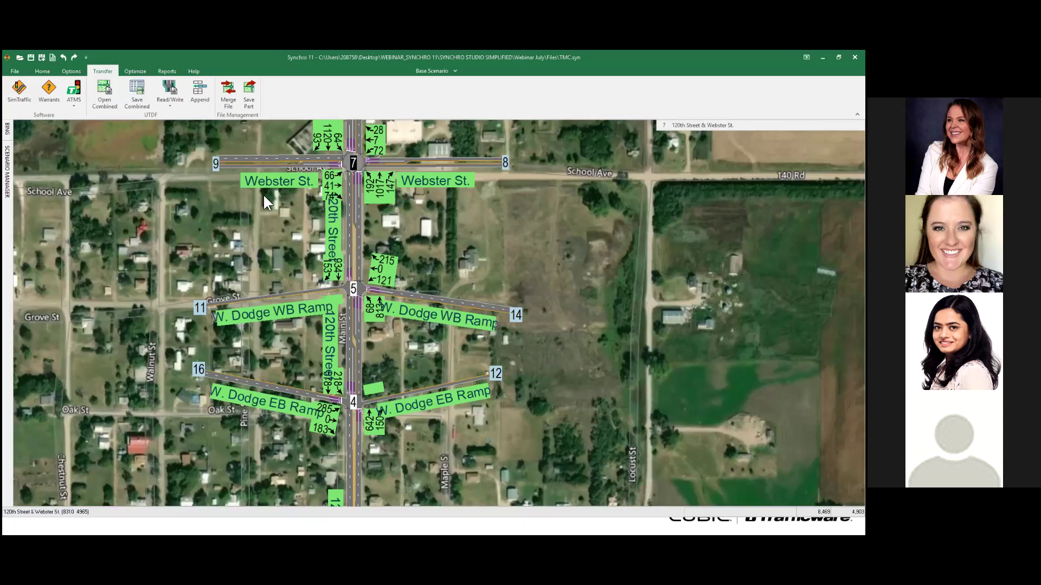
scroll(325, 219, "up", 1)
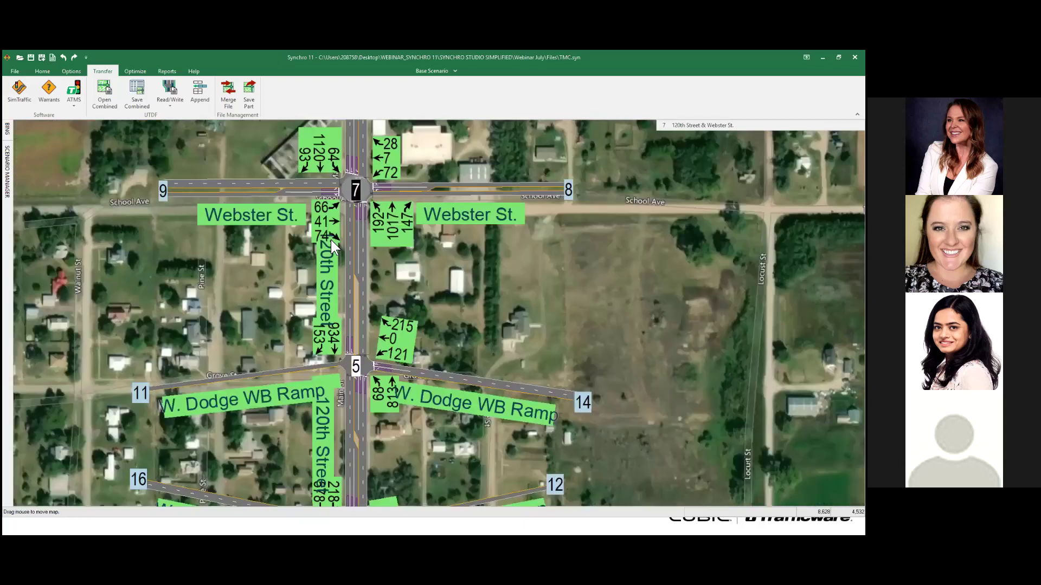
scroll(331, 208, "up", 1)
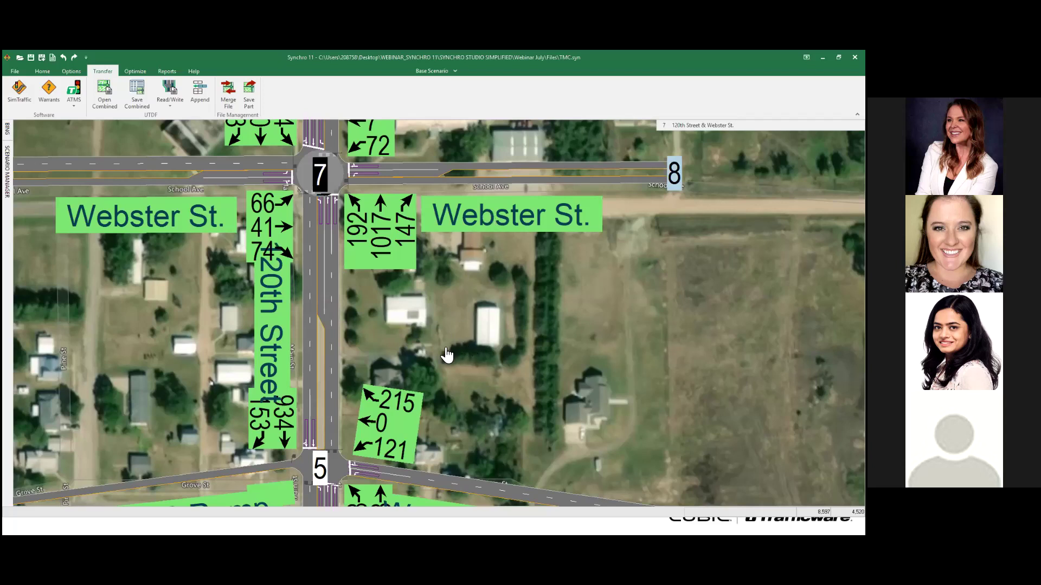
scroll(434, 349, "down", 5)
scroll(402, 309, "up", 3)
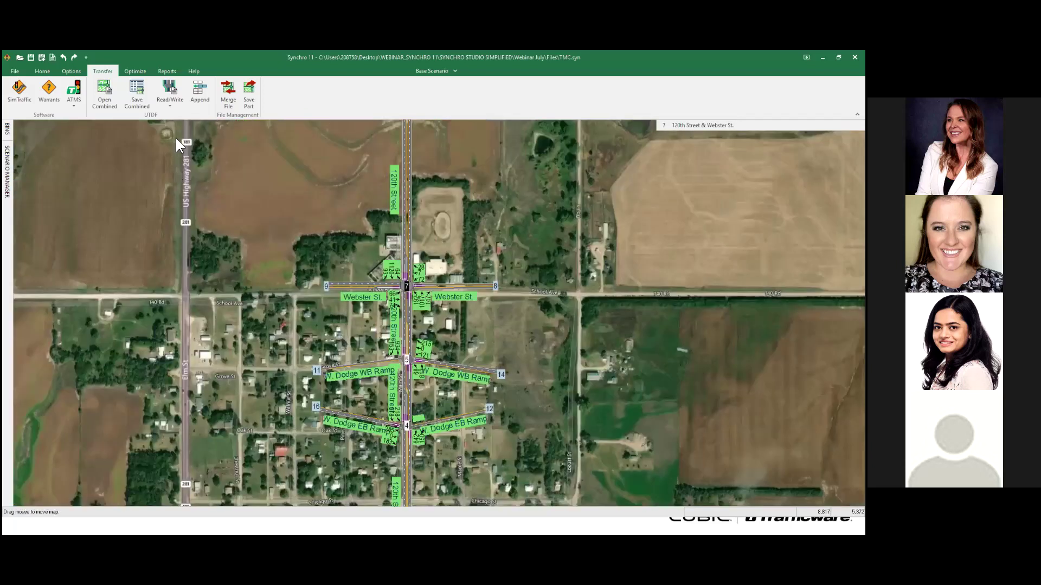
Step: Write the UTDF volumes for the entire network to VOLUME.CSV in the Webinar July\Files folder, keeping time 0800 and date 7/21/2021
left_click(165, 105)
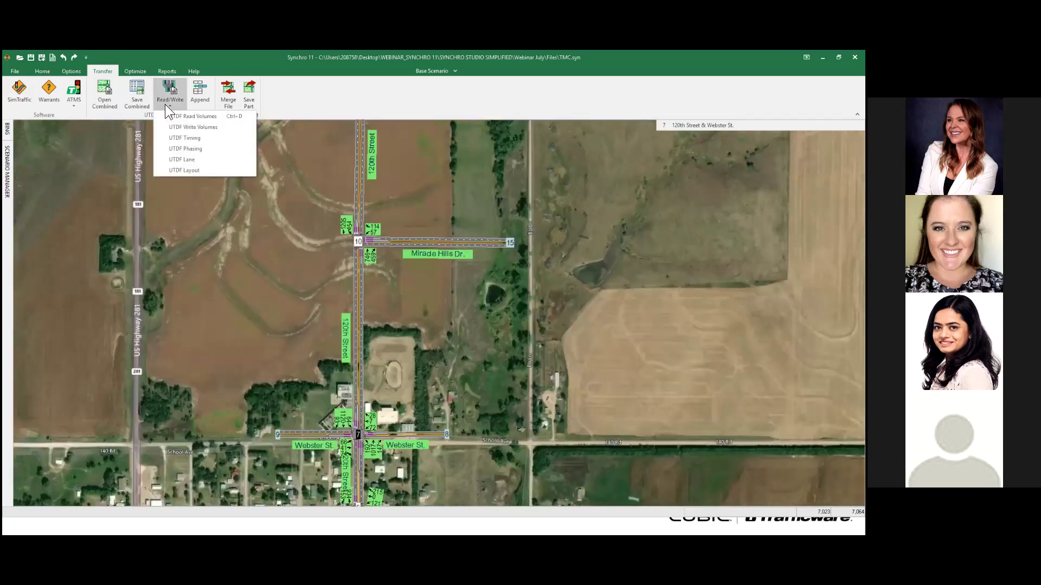
left_click(185, 128)
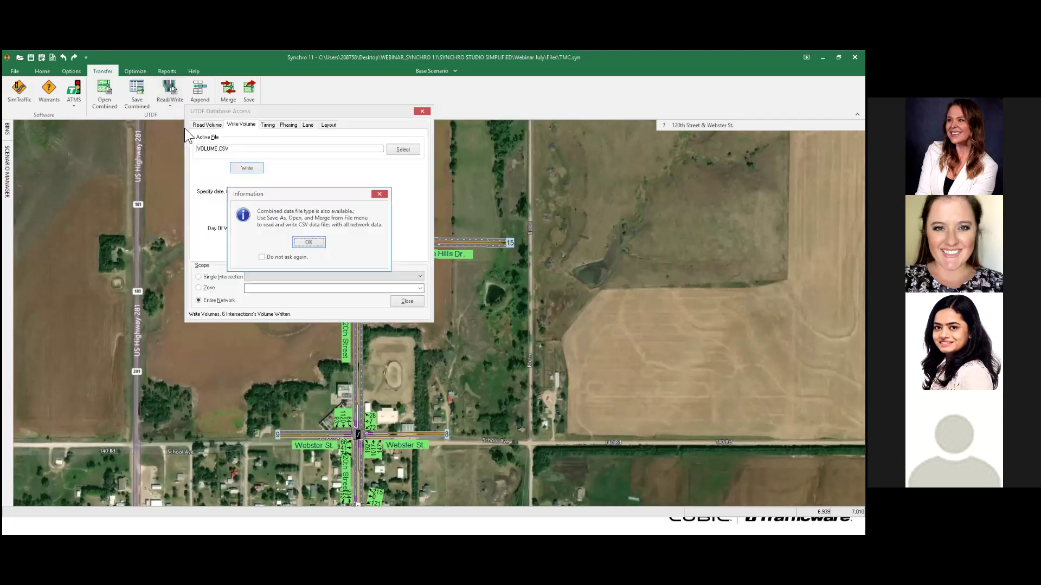
left_click(308, 242)
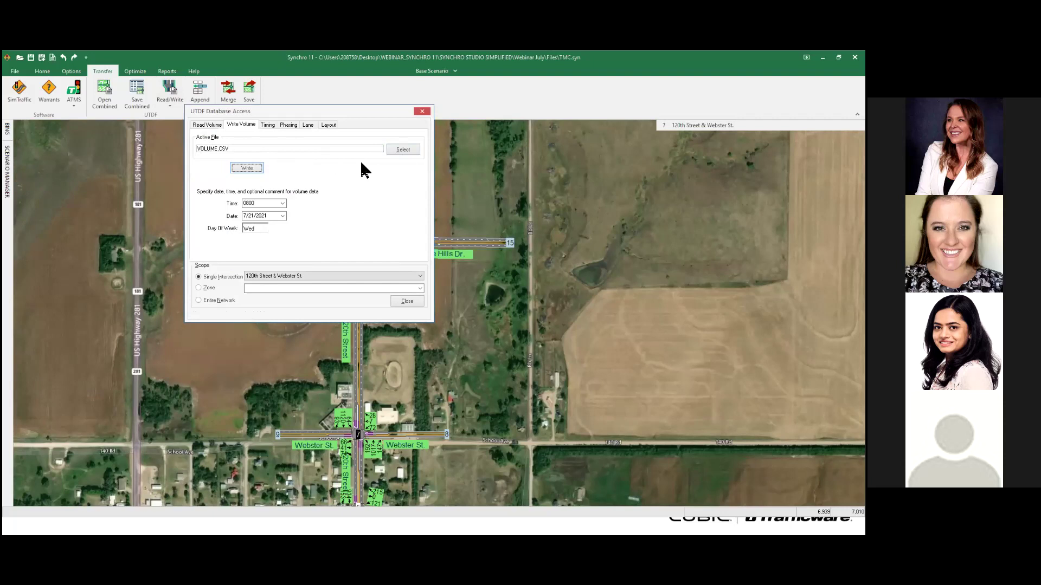
left_click(402, 151)
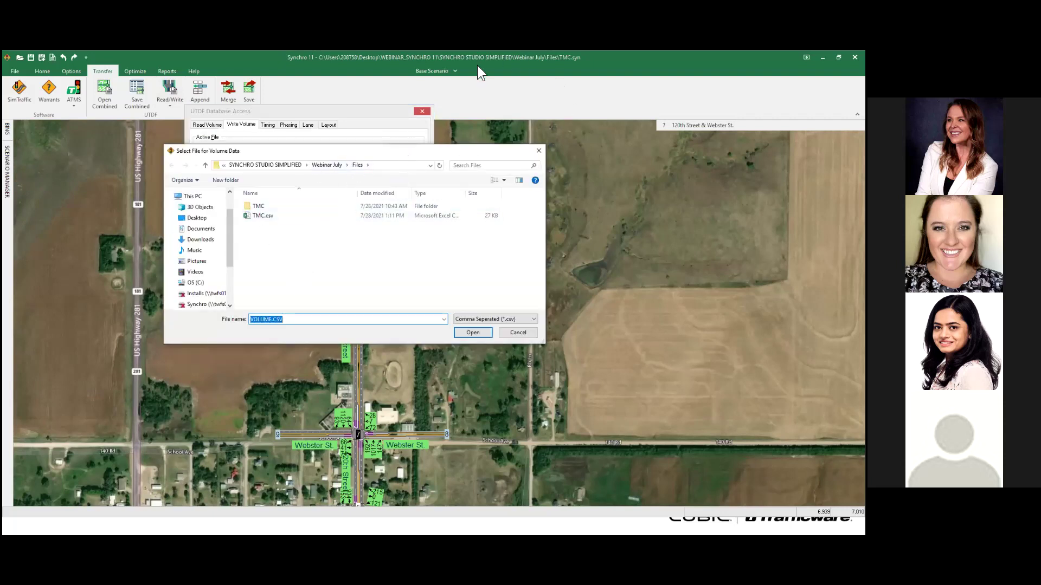
left_click(288, 320)
left_click(469, 333)
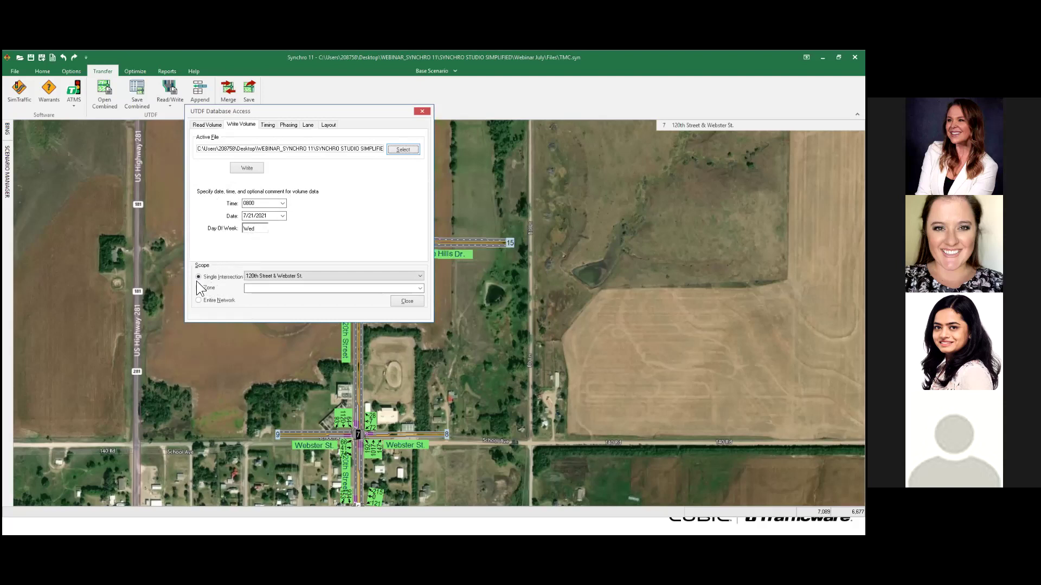
left_click(211, 293)
left_click(246, 168)
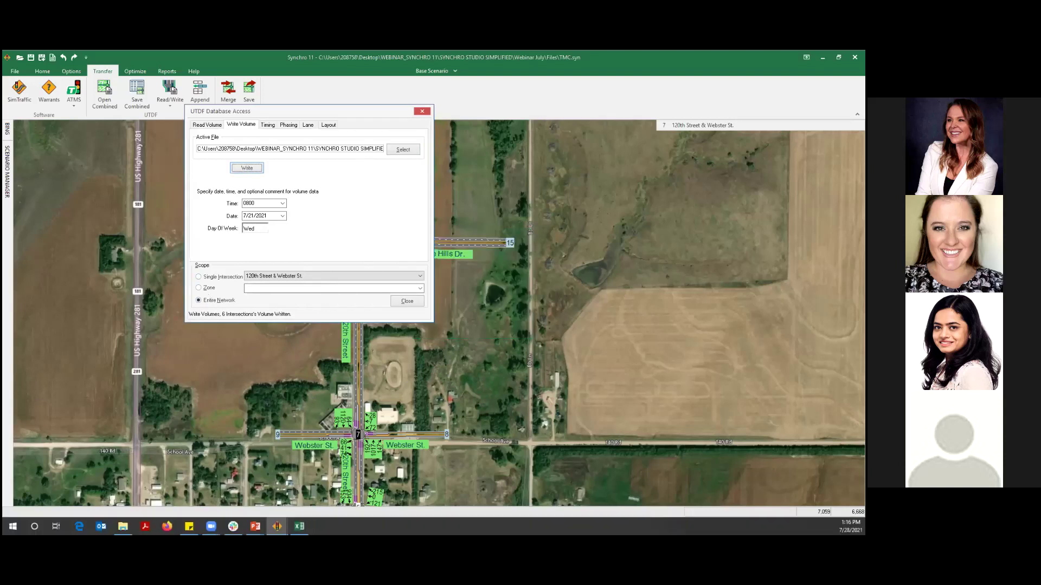
Step: Switch to VOLUME.CSV in Excel and widen column A to fit the full dates
left_click(299, 526)
left_click(198, 292)
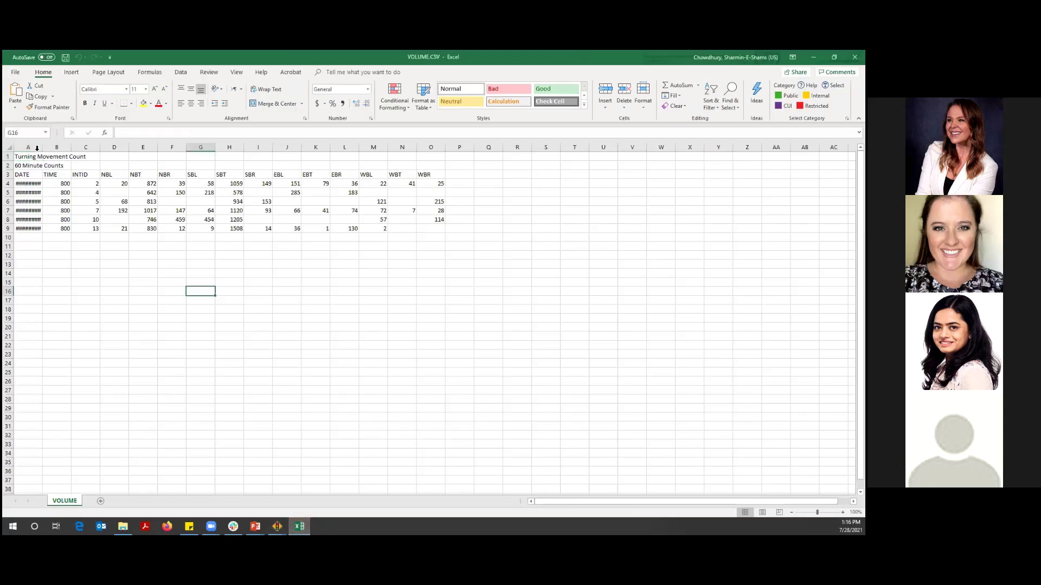
double_click(42, 146)
left_click(144, 295)
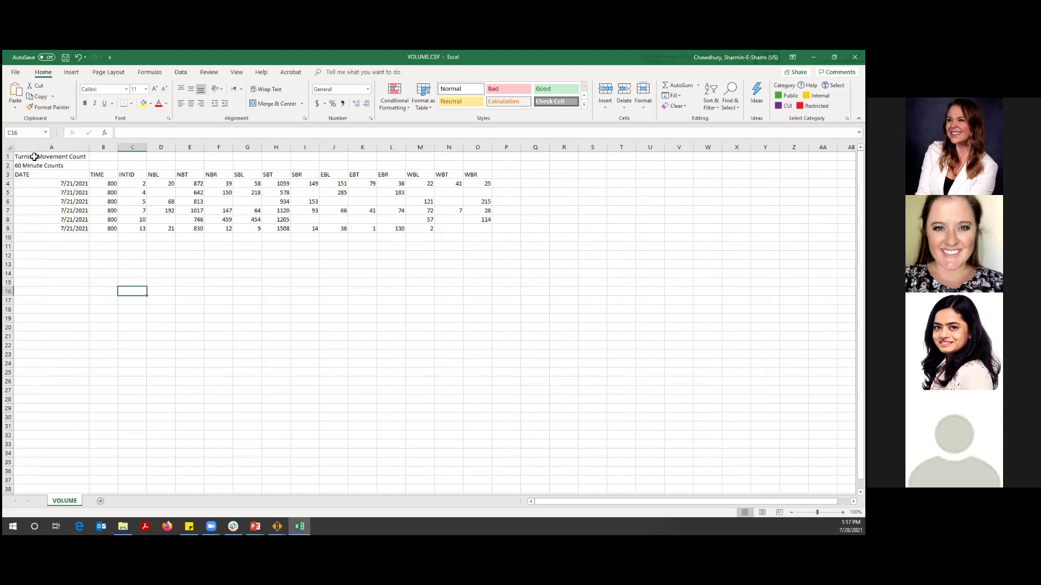
Step: Examine the Turning Movement Count title, the count interval line, and the DATE and TIME columns of the volume file
key("ctrl+Home")
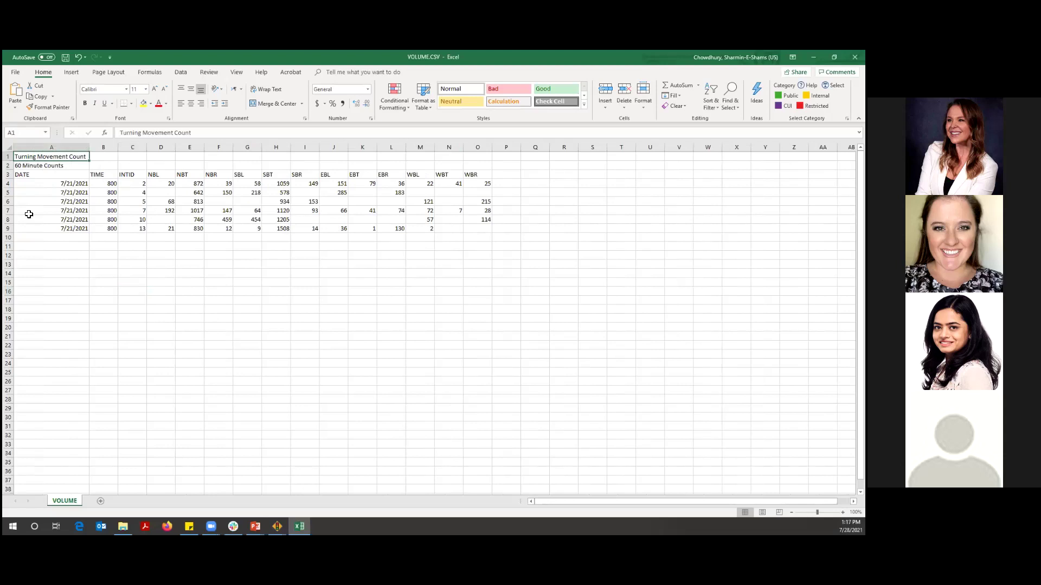
left_click(33, 165)
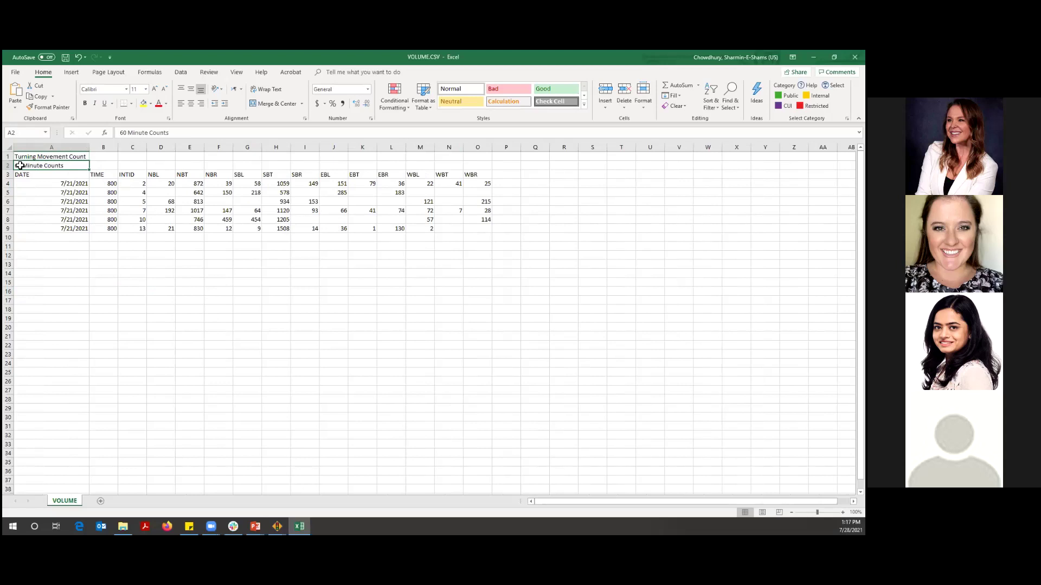
left_click_drag(106, 184, 111, 230)
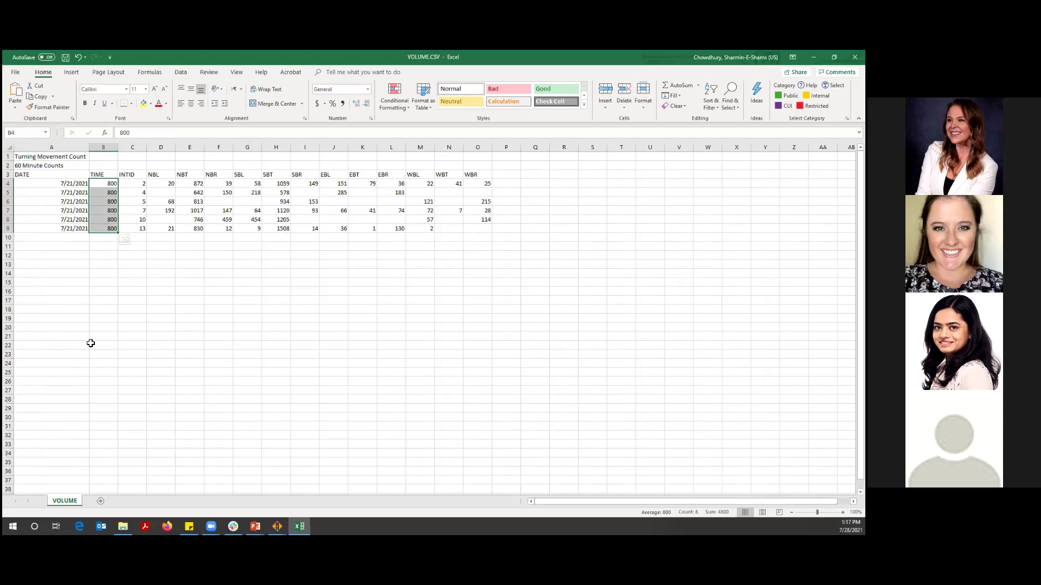
left_click(36, 166)
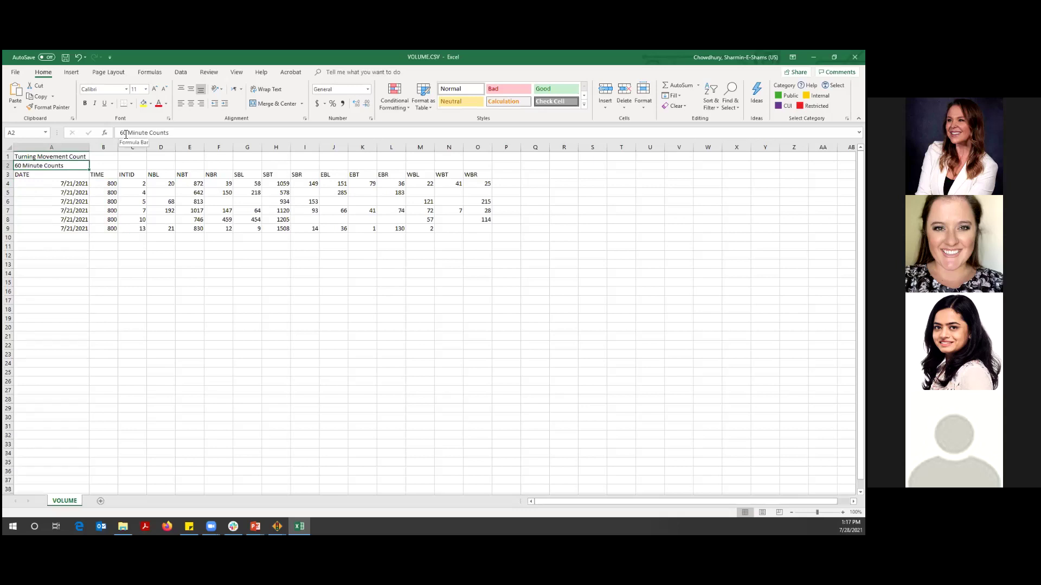
left_click(49, 184)
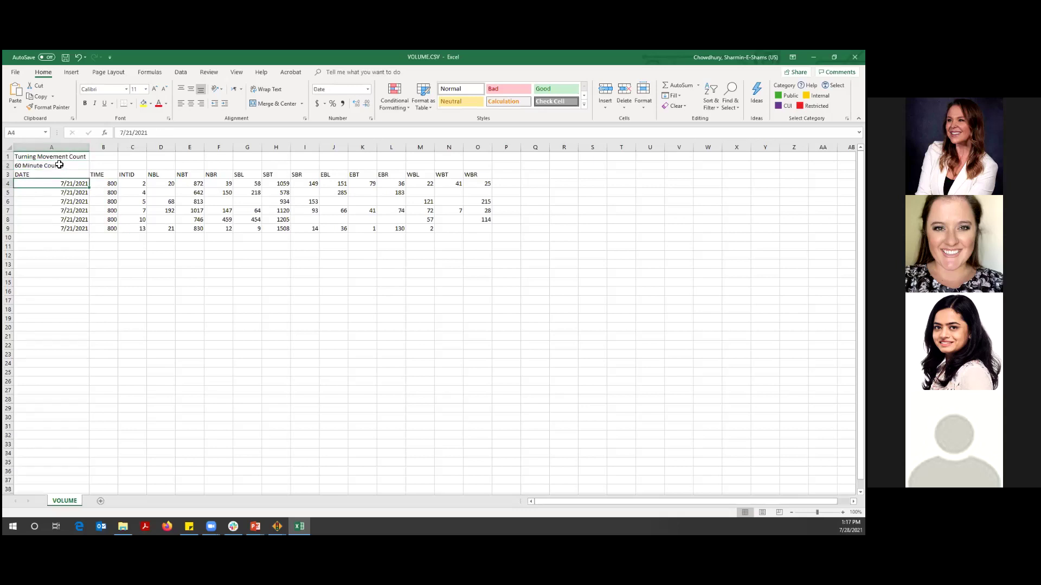
left_click(78, 318)
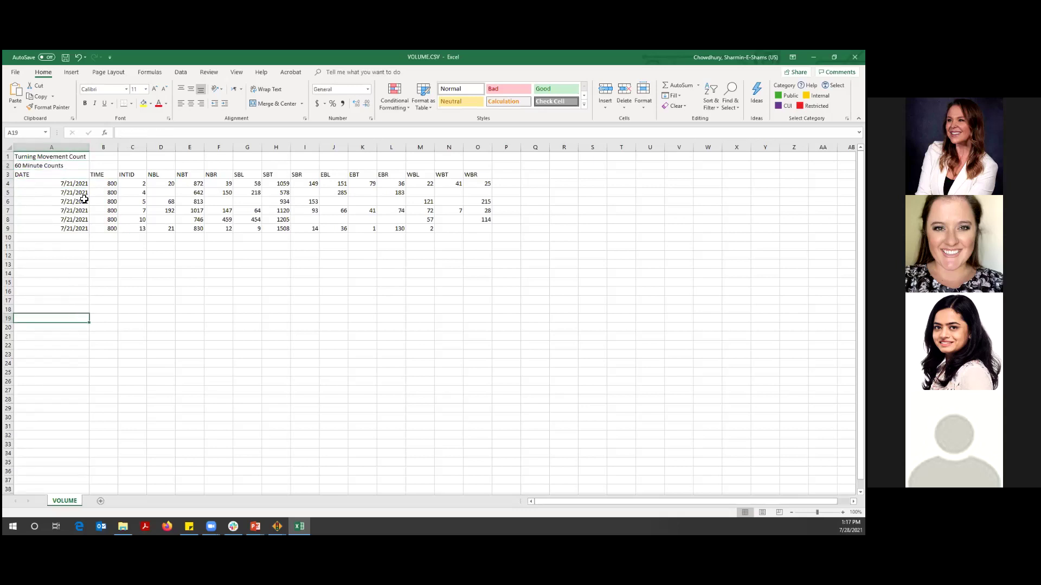
left_click_drag(41, 185, 48, 233)
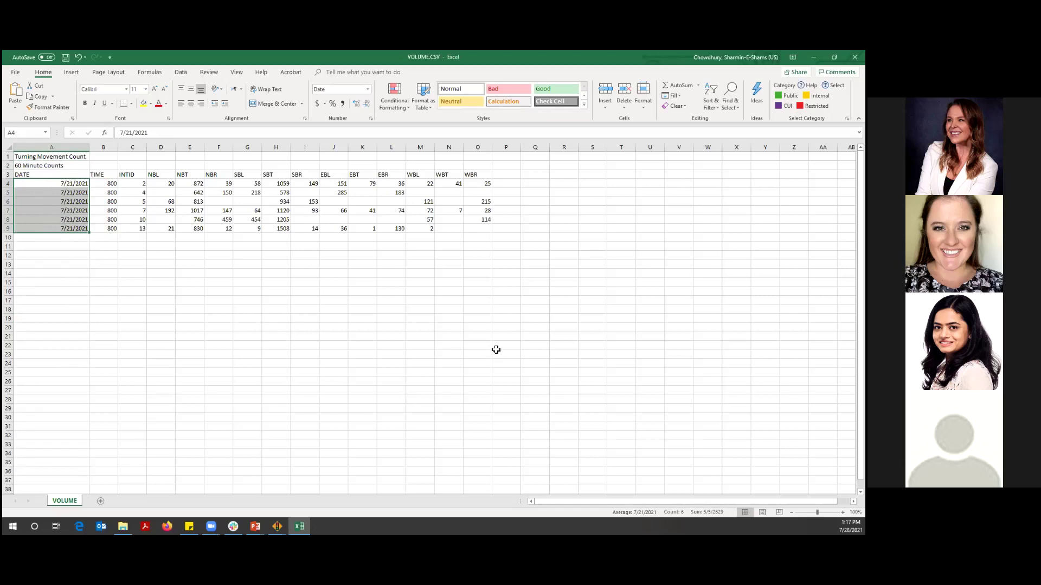
left_click_drag(106, 186, 99, 234)
left_click_drag(55, 184, 112, 228)
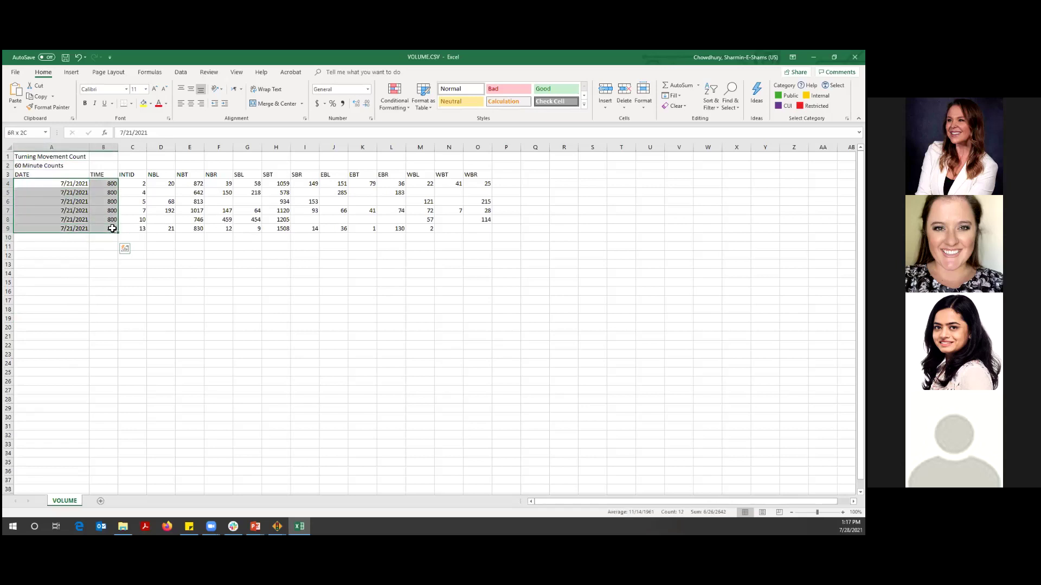
Step: Examine the INTID column and the block of turning volumes beside it for all intersections
left_click(140, 185)
left_click(141, 194)
left_click(140, 184)
left_click(138, 194)
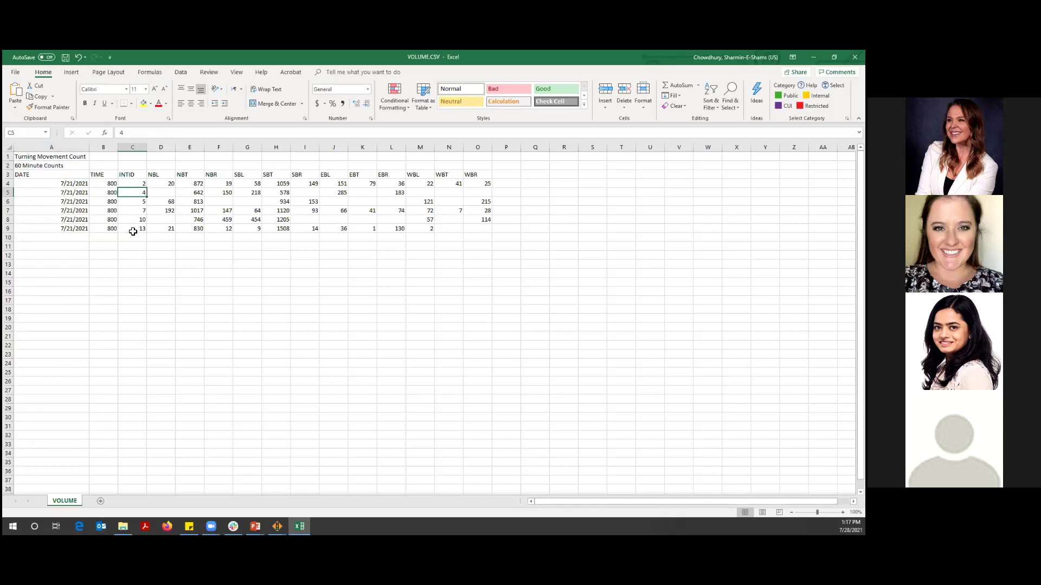
left_click(133, 183)
left_click_drag(134, 190, 135, 225)
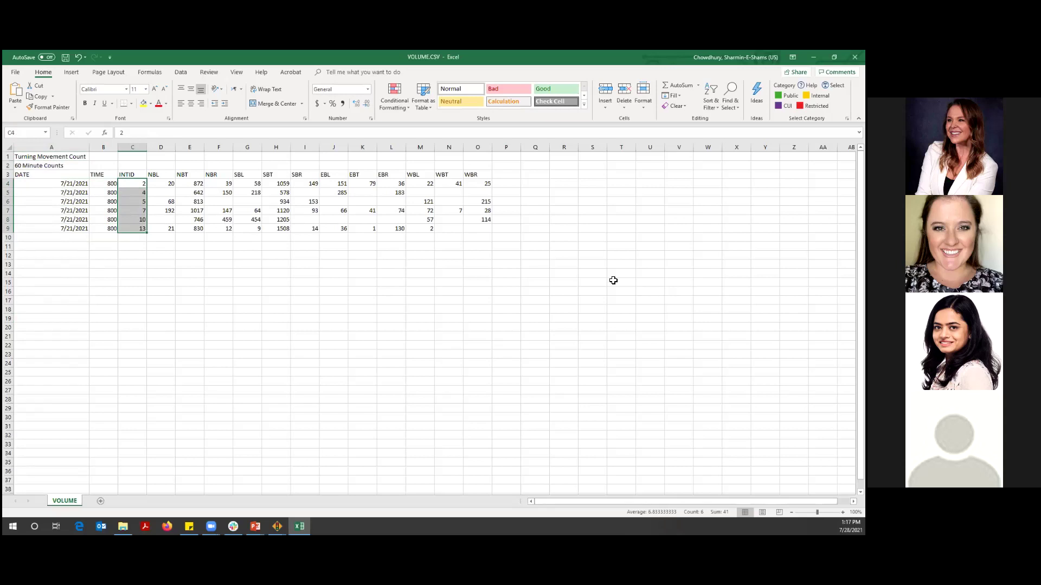
left_click_drag(162, 181, 481, 230)
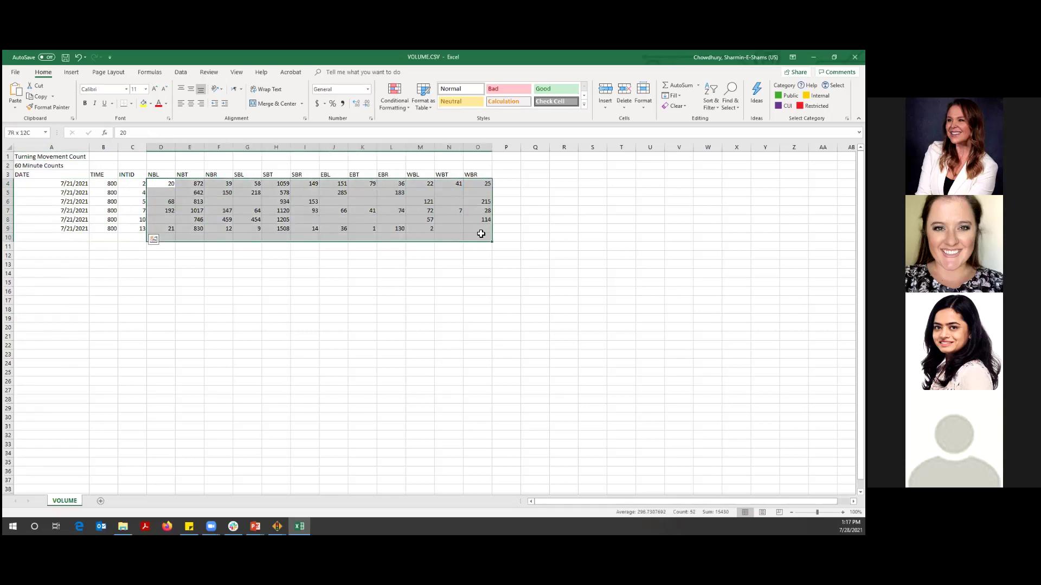
left_click(67, 177)
left_click_drag(139, 182, 466, 227)
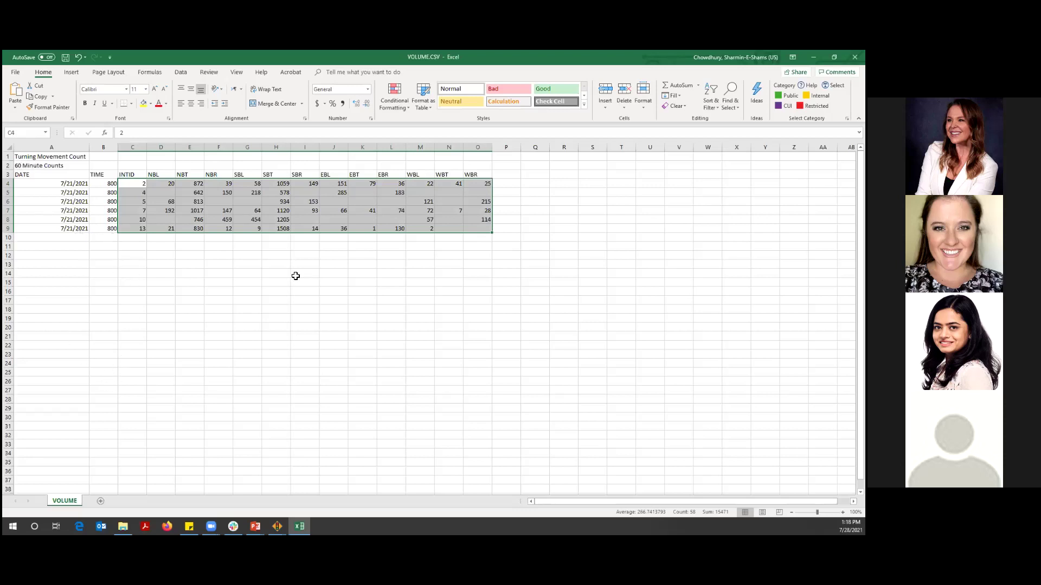
left_click(223, 280)
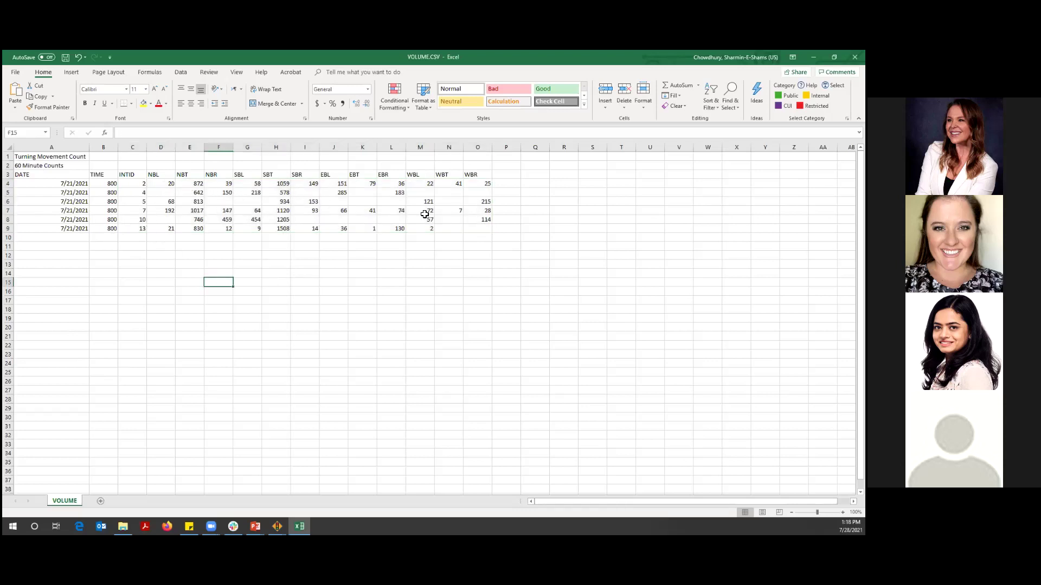
Step: Review the movement headings NBL through WBR and the corresponding northbound volumes for intersection 2
left_click(163, 183)
key("Right")
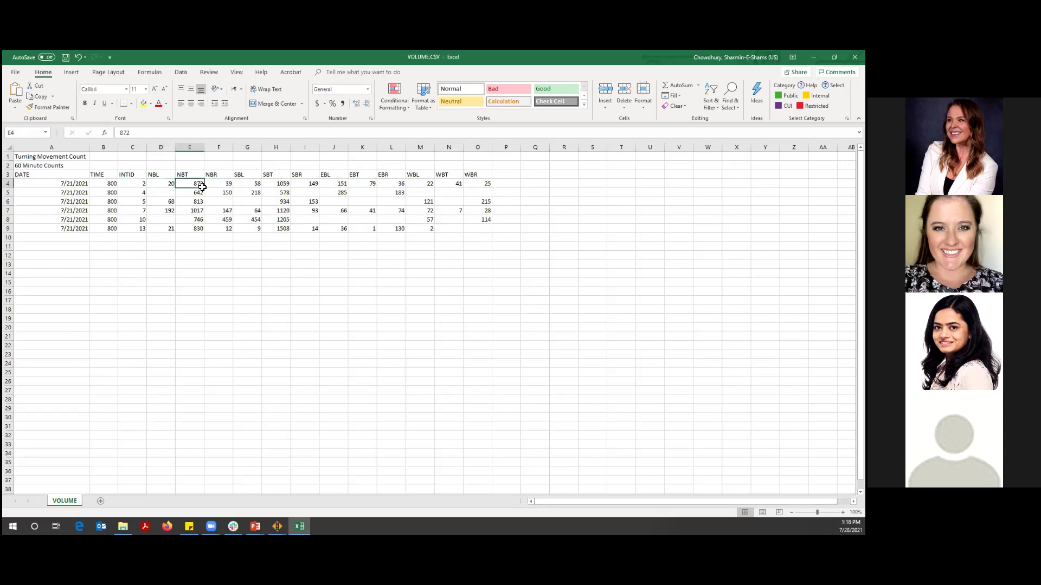
left_click_drag(154, 177, 481, 178)
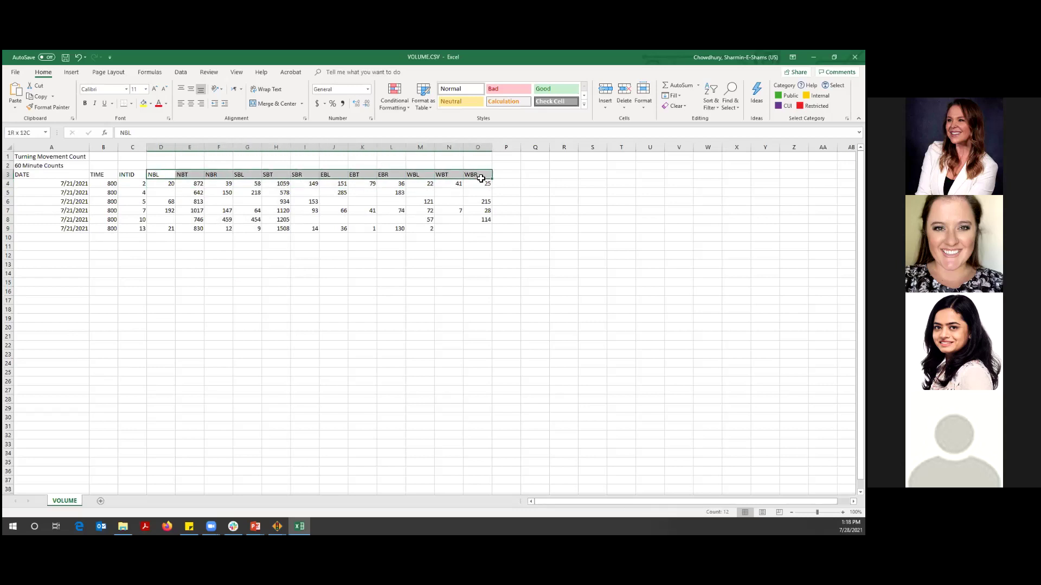
left_click(165, 182)
left_click(196, 185)
left_click_drag(227, 186, 239, 196)
left_click(169, 276)
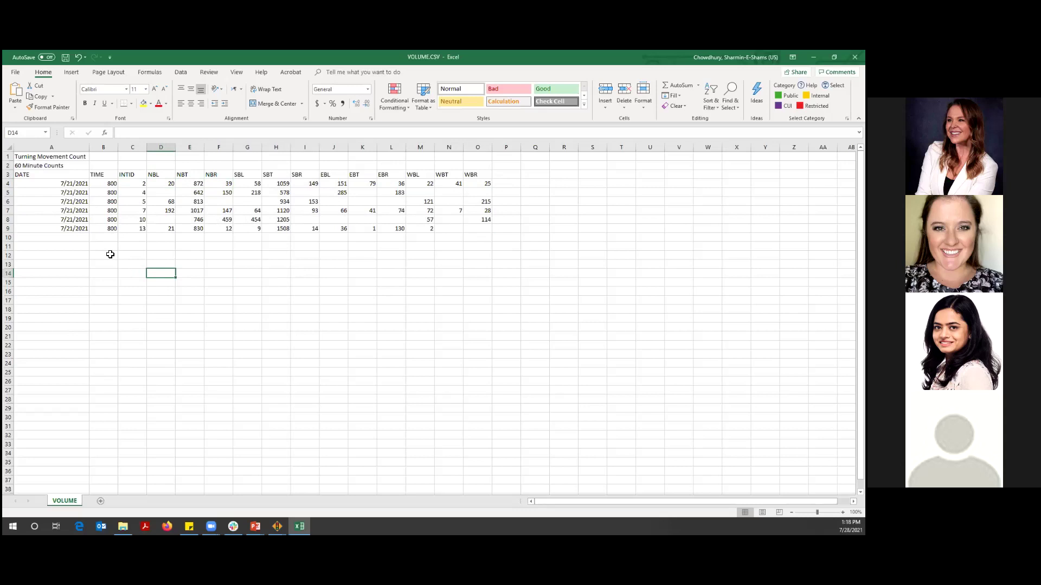
left_click(238, 299)
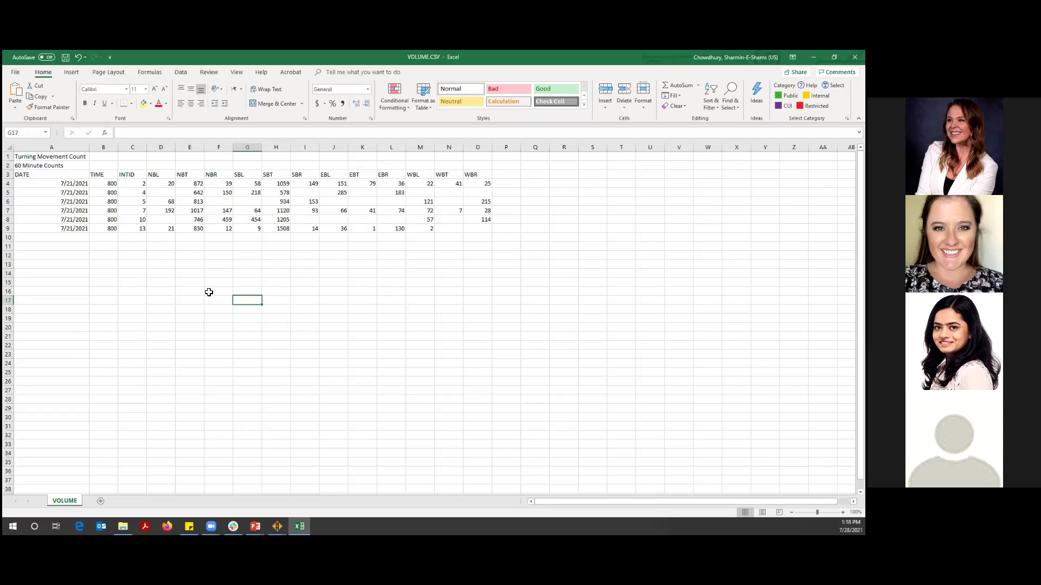
left_click(165, 184)
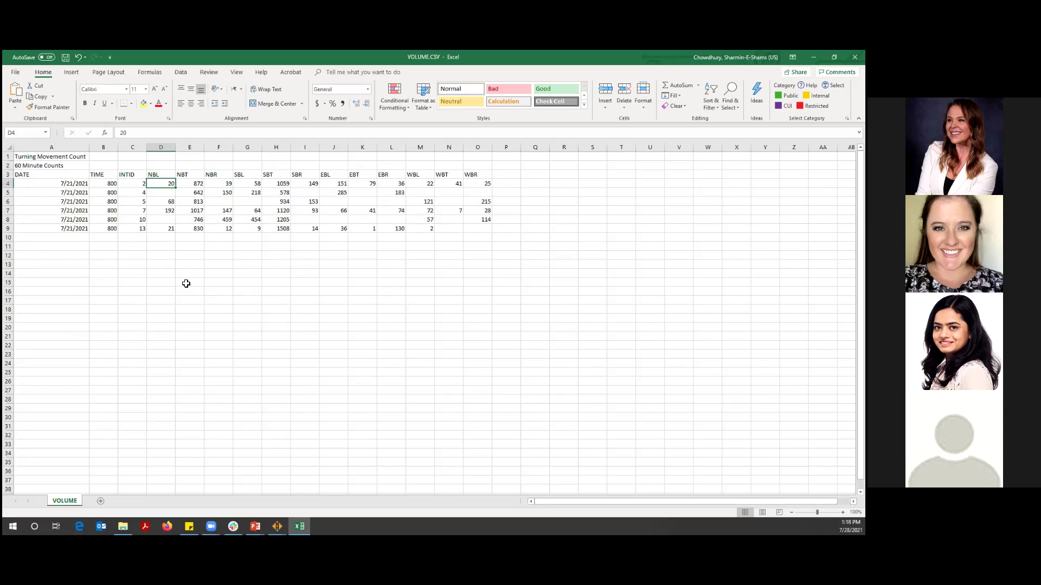
left_click(185, 310)
Step: Duplicate the volume records in A4:O9 directly below the existing data, starting at cell A10
left_click_drag(29, 184, 475, 234)
key("ctrl+c")
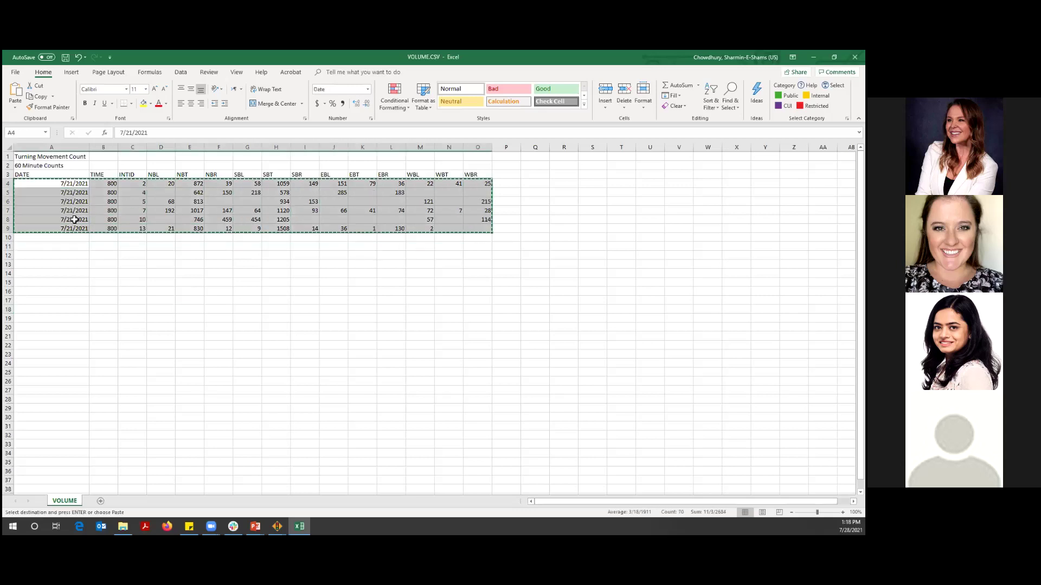
left_click(71, 240)
key("ctrl+v")
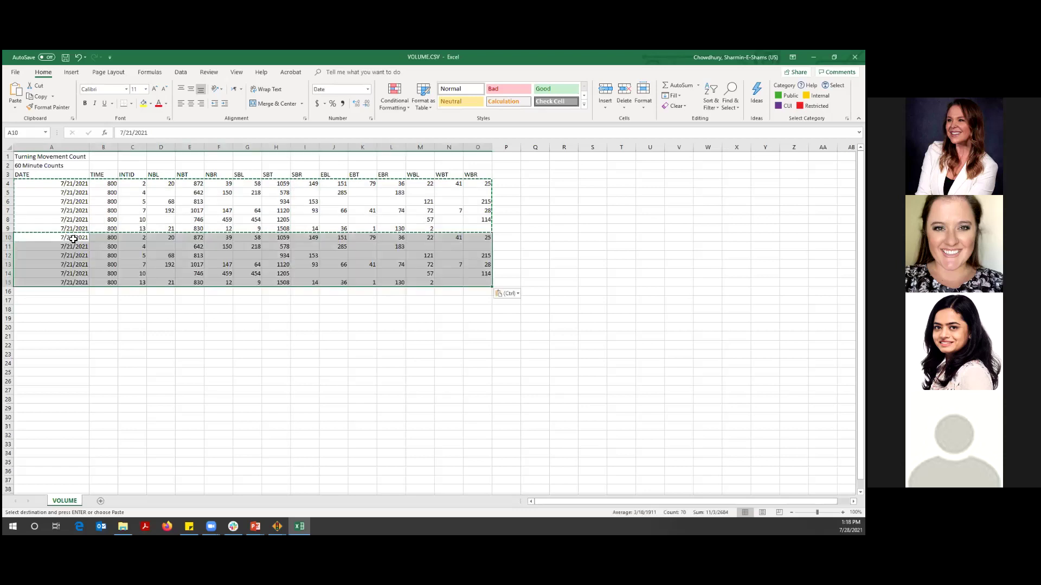
Step: Set the TIME value of the first duplicated record, cell B10, to 900
left_click(110, 237)
left_click(182, 133)
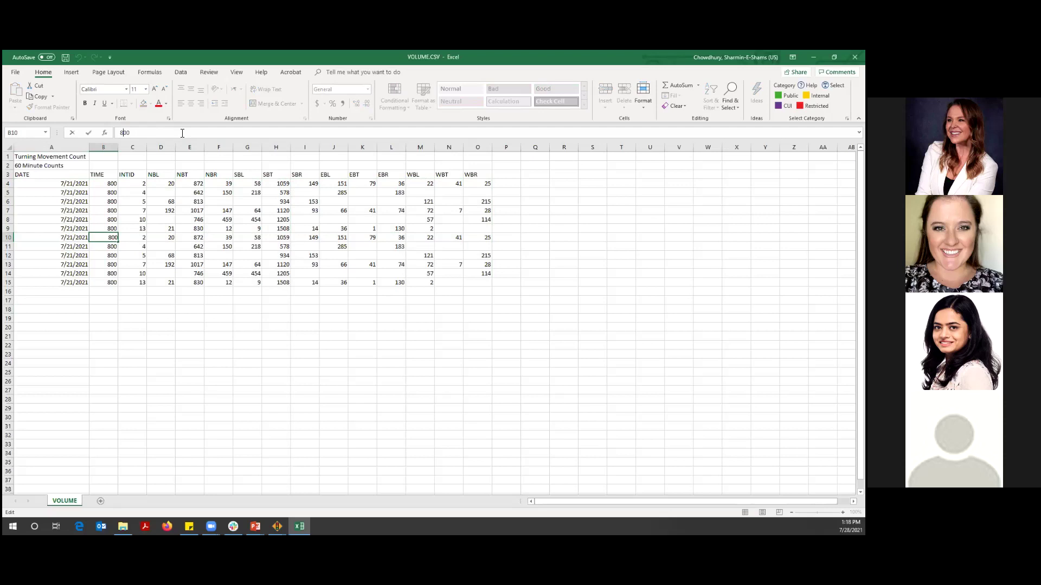
left_click(172, 319)
left_click(107, 238)
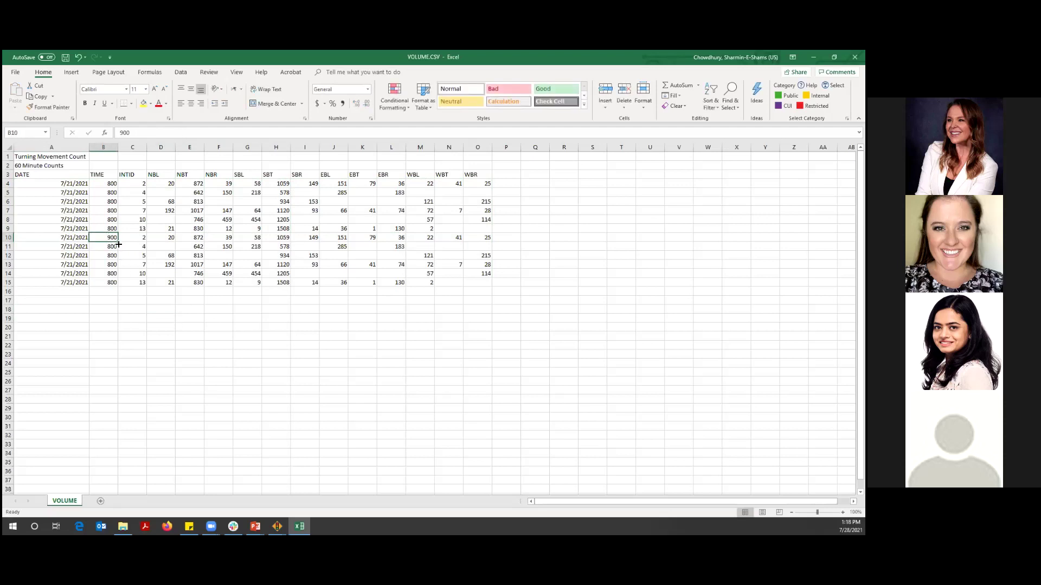
Step: Fill the TIME value 900 down from B10 through B15 for the remaining duplicated records
left_click_drag(120, 244, 118, 285)
left_click(188, 344)
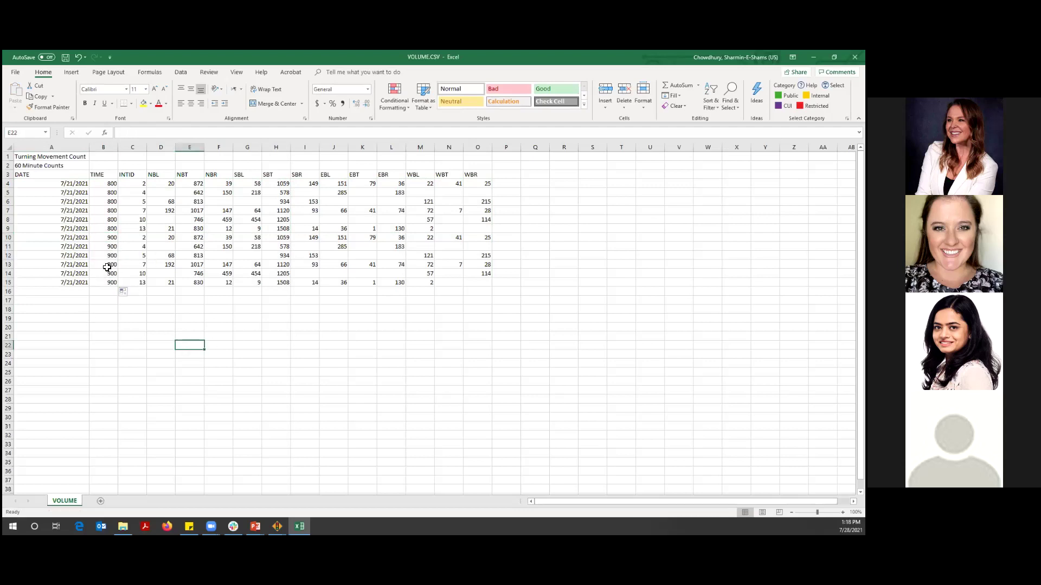
Step: Set the NBL volume in D10 to 100 and fill it across row 10 through the WBR column
left_click(140, 237)
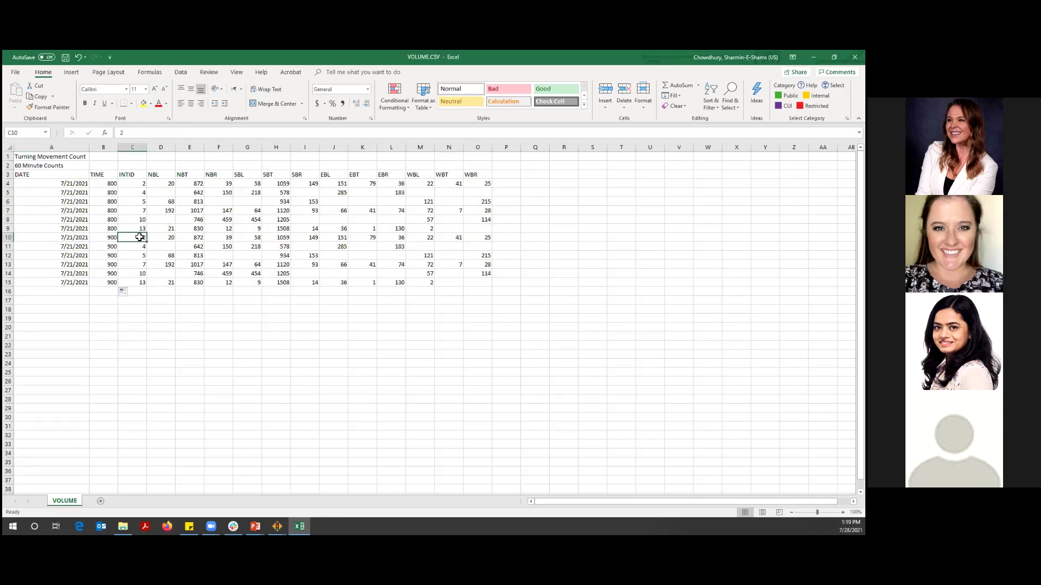
left_click(158, 238)
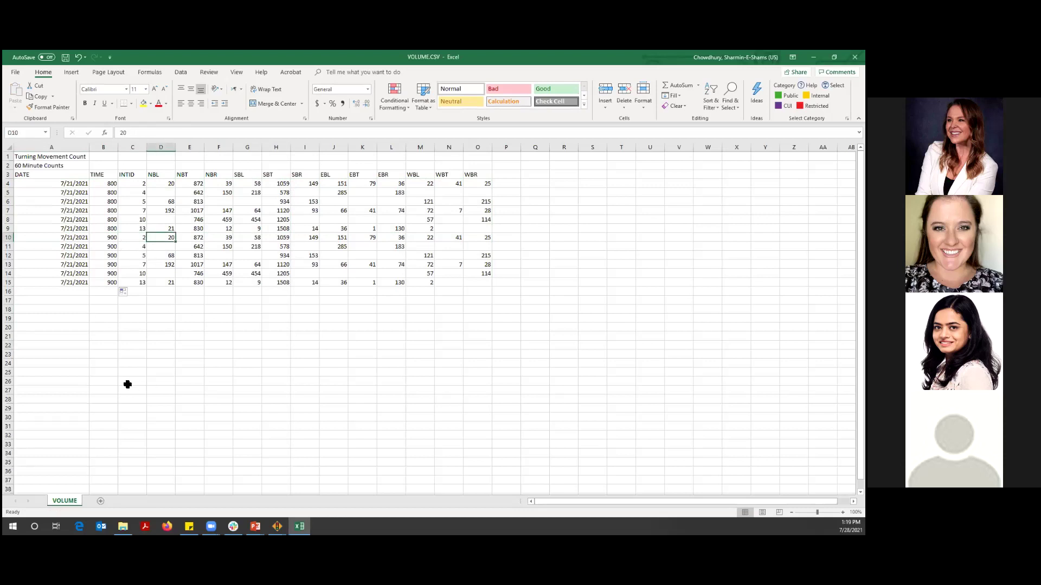
type("100")
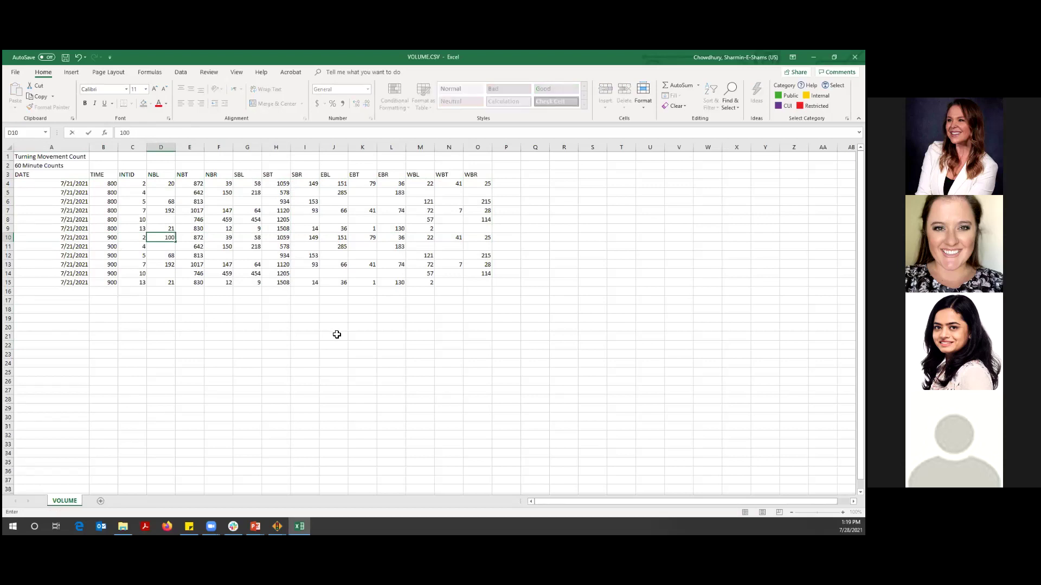
left_click(276, 345)
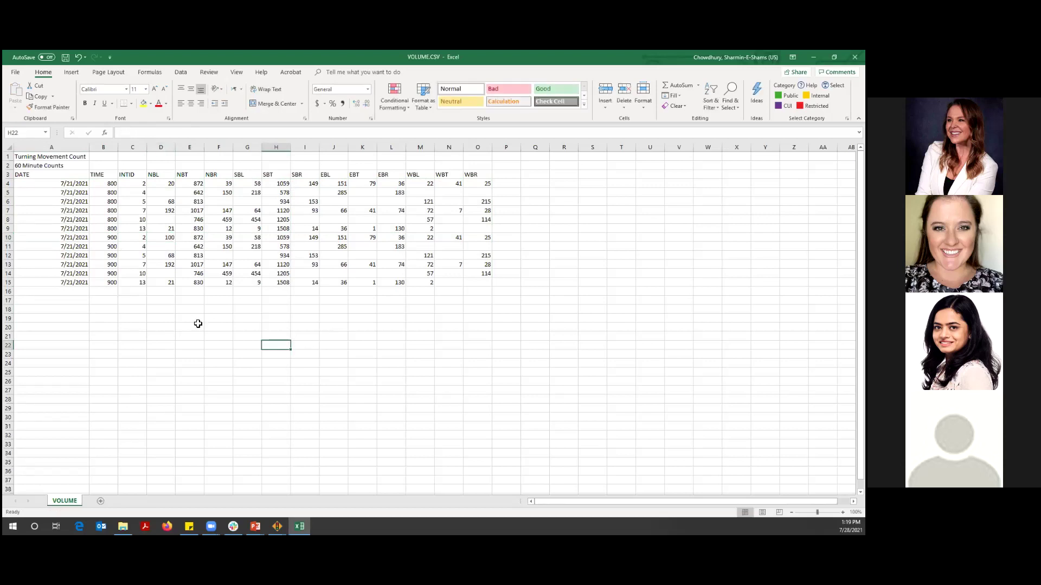
left_click(169, 239)
left_click_drag(178, 241, 493, 242)
left_click(585, 255)
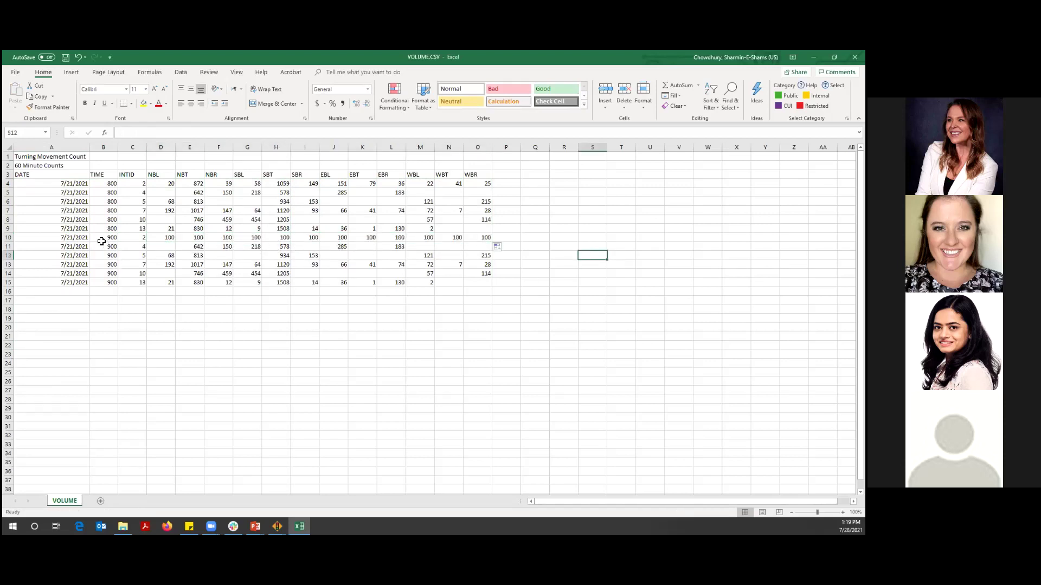
Step: Check the date and time cells of the duplicated records, and save VOLUME.CSV with the Internal category
left_click_drag(70, 239, 76, 282)
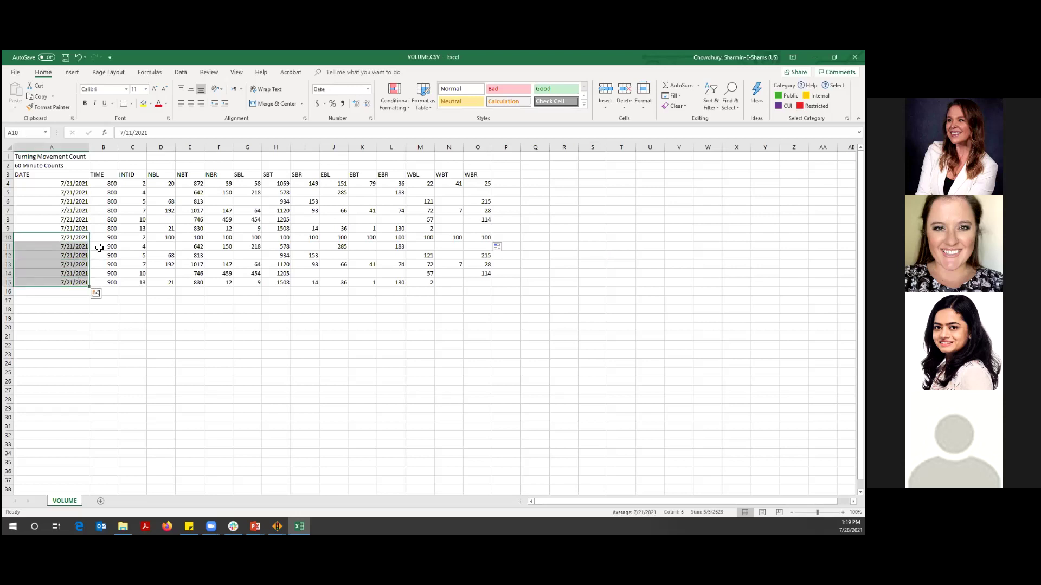
left_click_drag(103, 239, 103, 280)
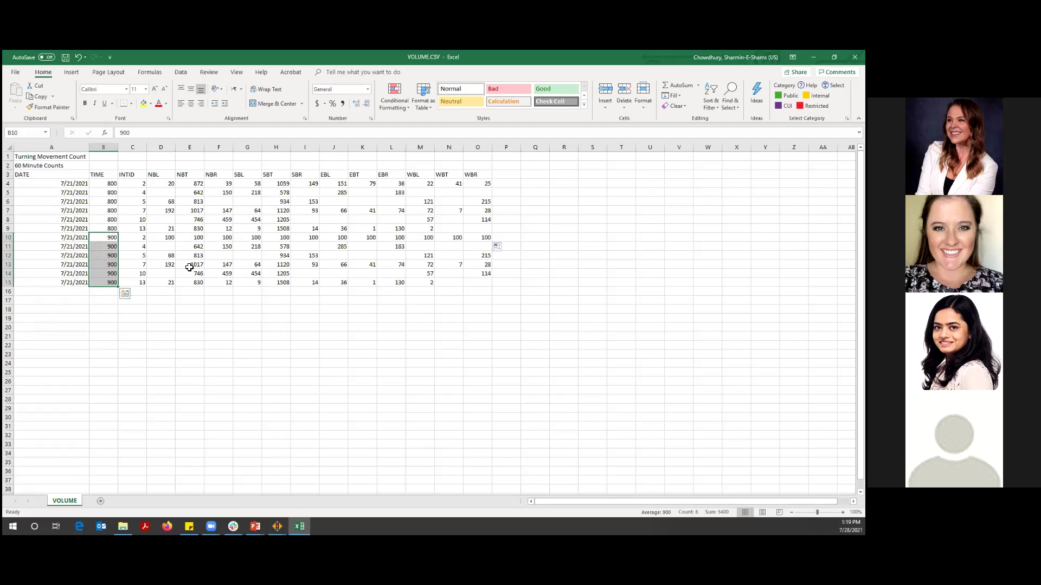
left_click(264, 337)
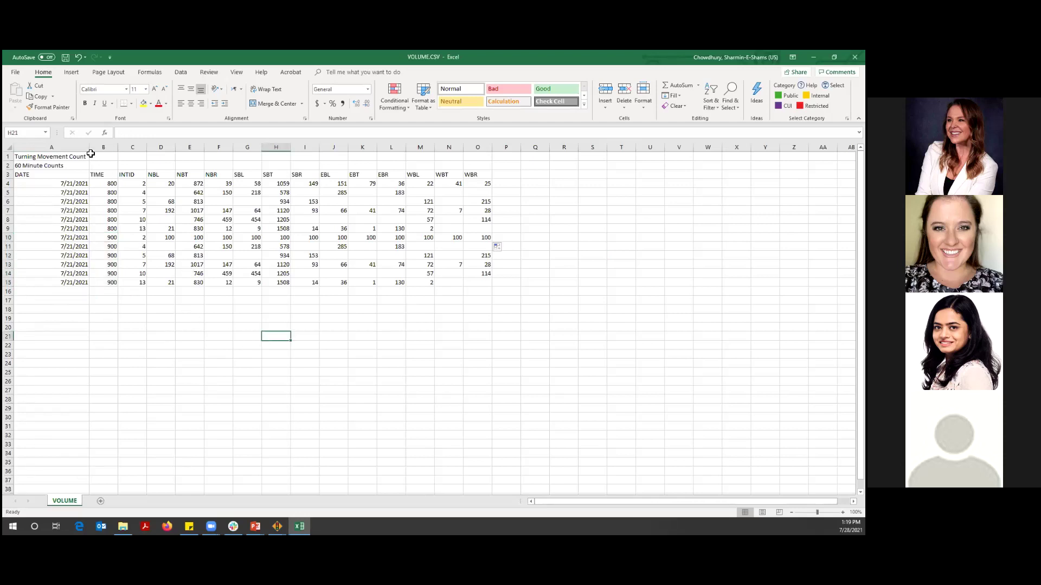
left_click(64, 57)
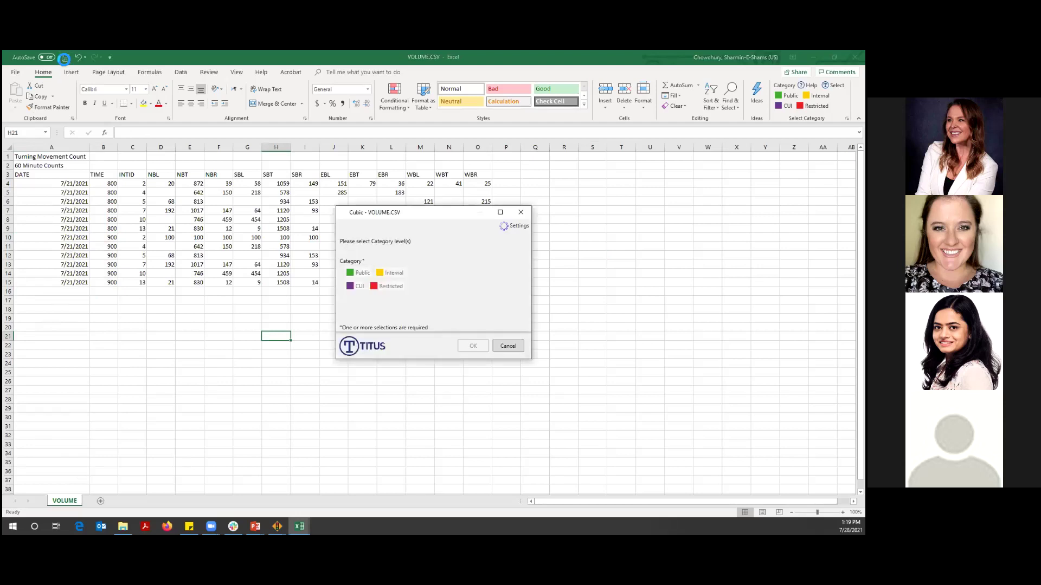
left_click(400, 273)
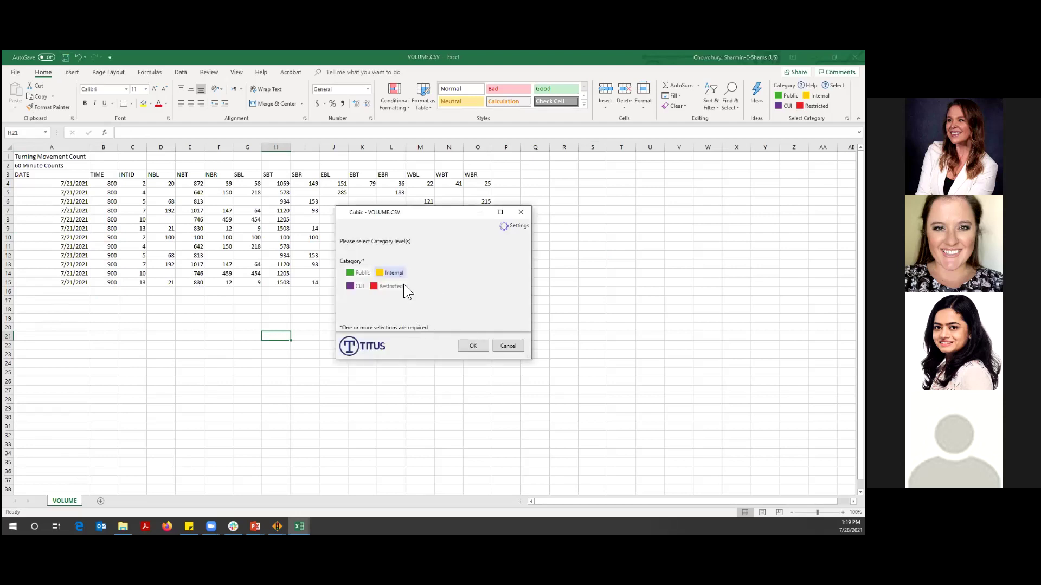
left_click(470, 347)
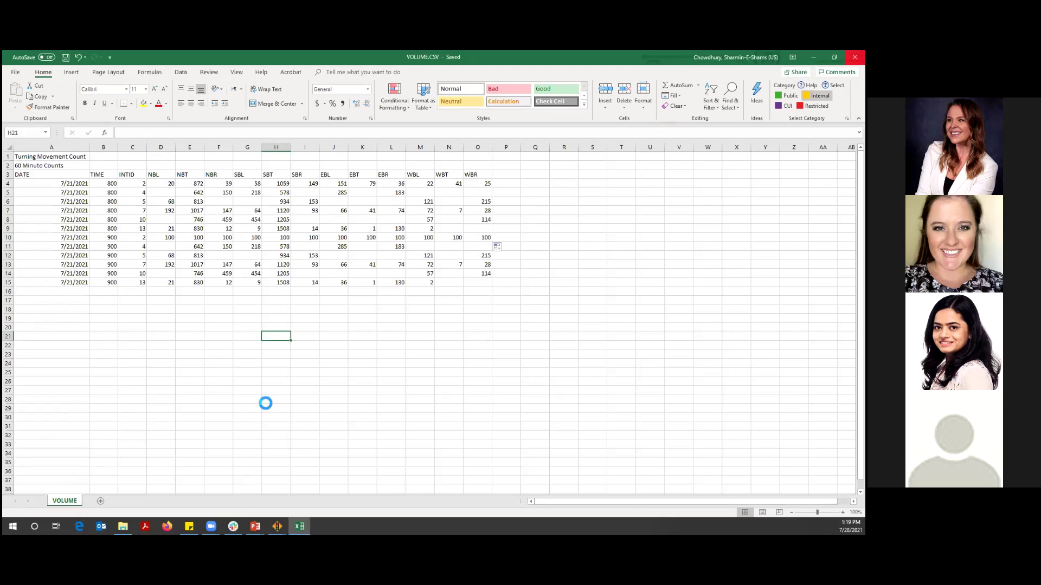
Step: Switch to Synchro and choose VOLUME.CSV as the single comma-delimited file for reading volumes
left_click(277, 526)
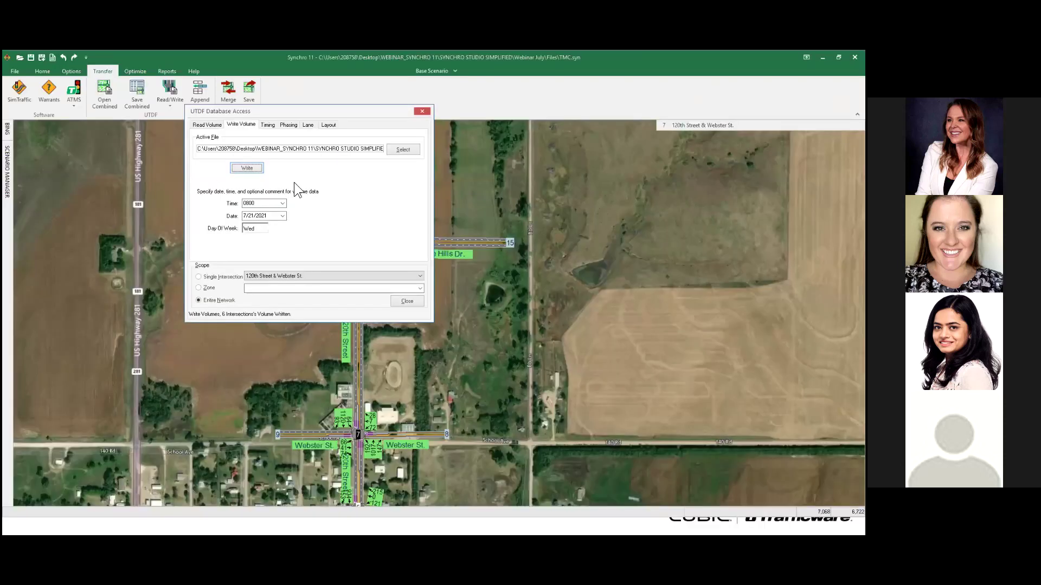
left_click(206, 125)
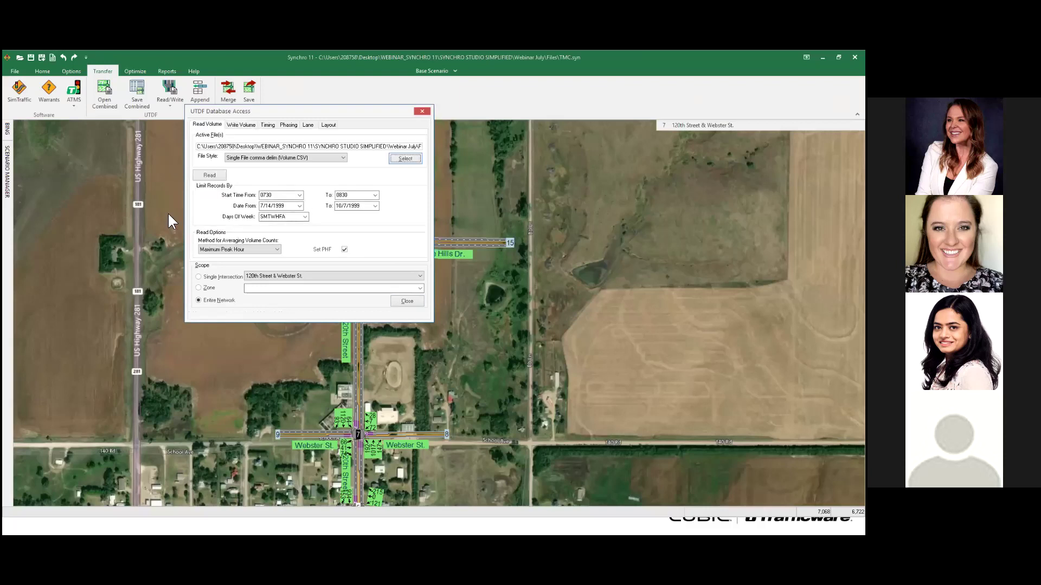
left_click(259, 159)
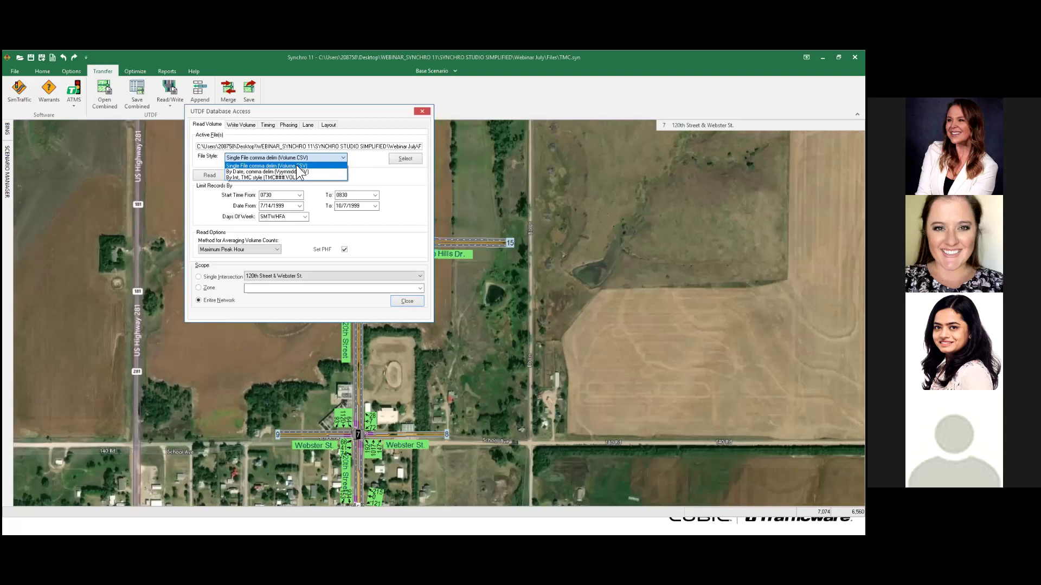
left_click(304, 164)
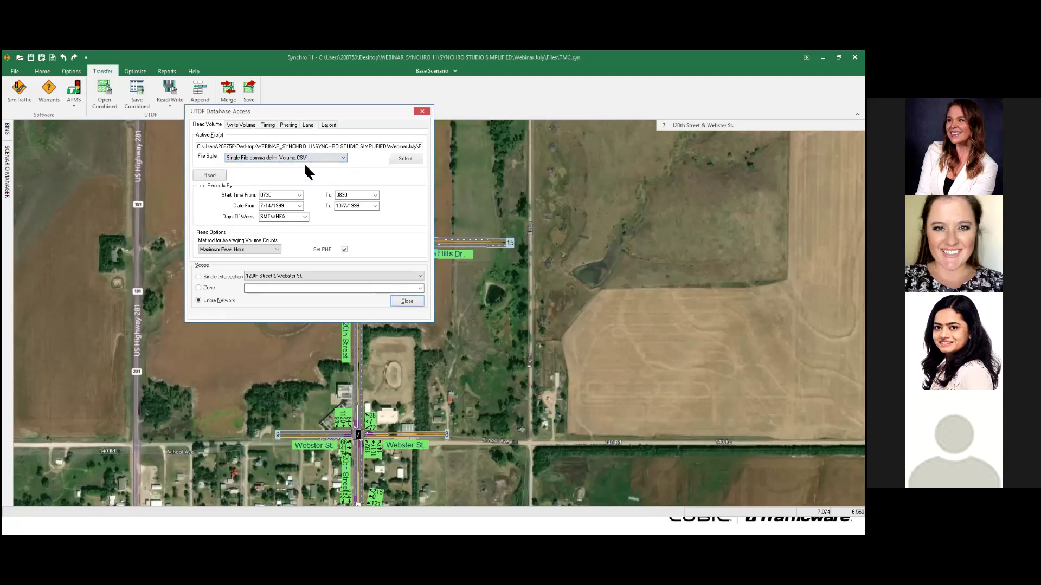
left_click(401, 158)
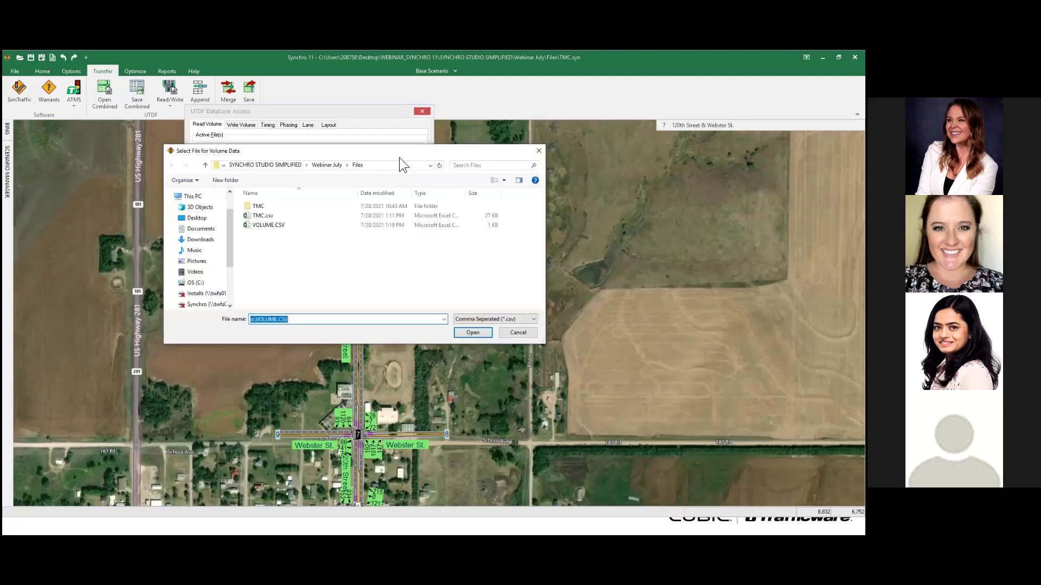
left_click(262, 225)
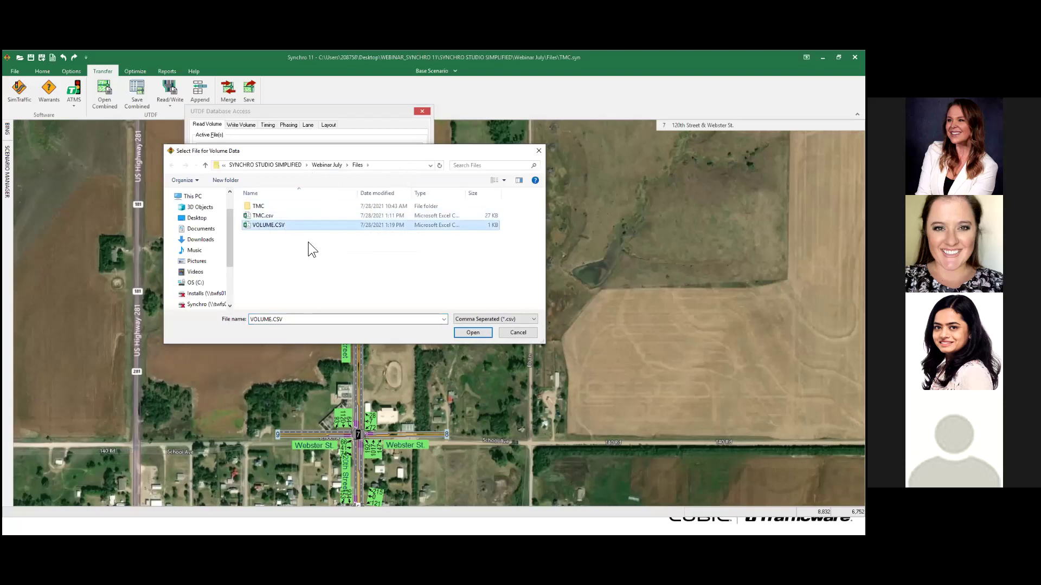
left_click(471, 333)
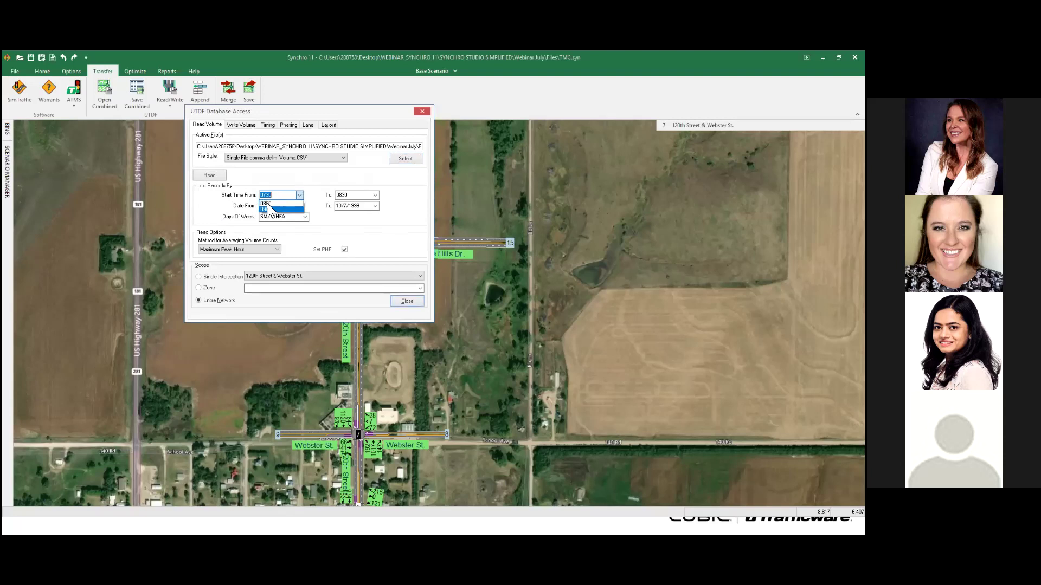
Step: Limit the volume records to start times 0900 to 1000 and set both date limits to 07/21/2021
left_click(267, 210)
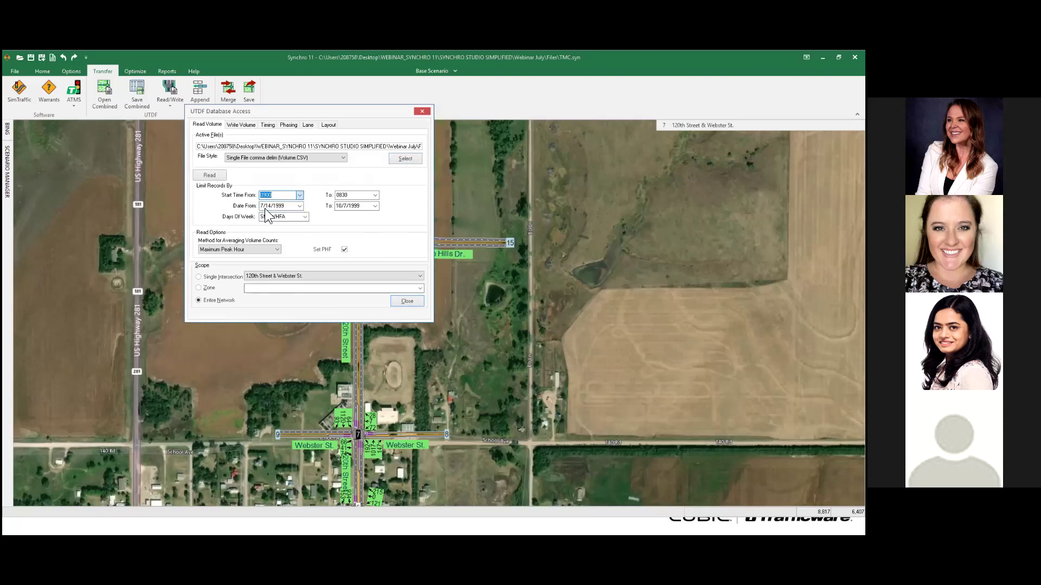
left_click(376, 195)
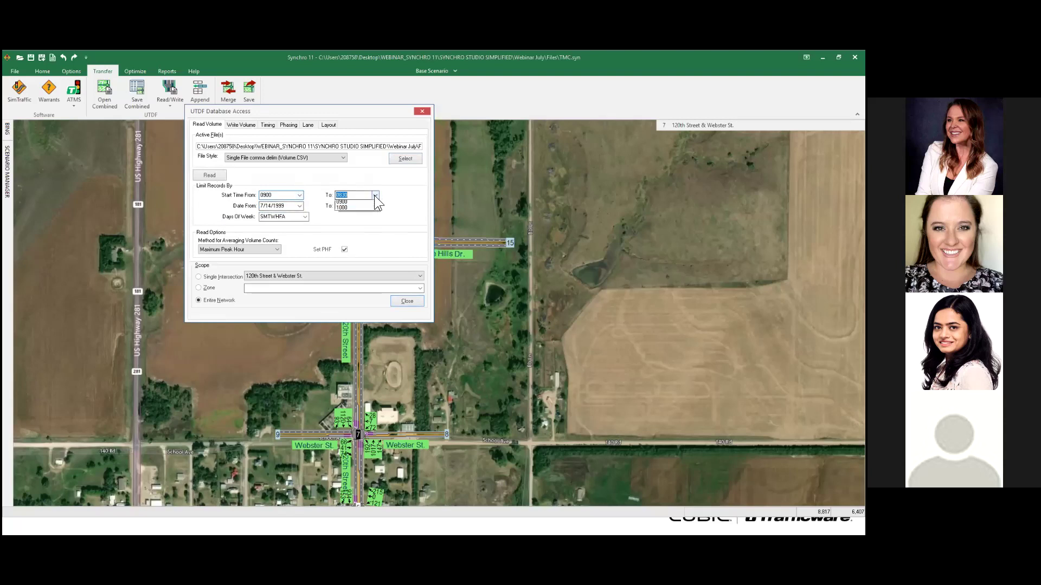
left_click(347, 207)
left_click(298, 207)
left_click(289, 214)
left_click(376, 207)
left_click(375, 207)
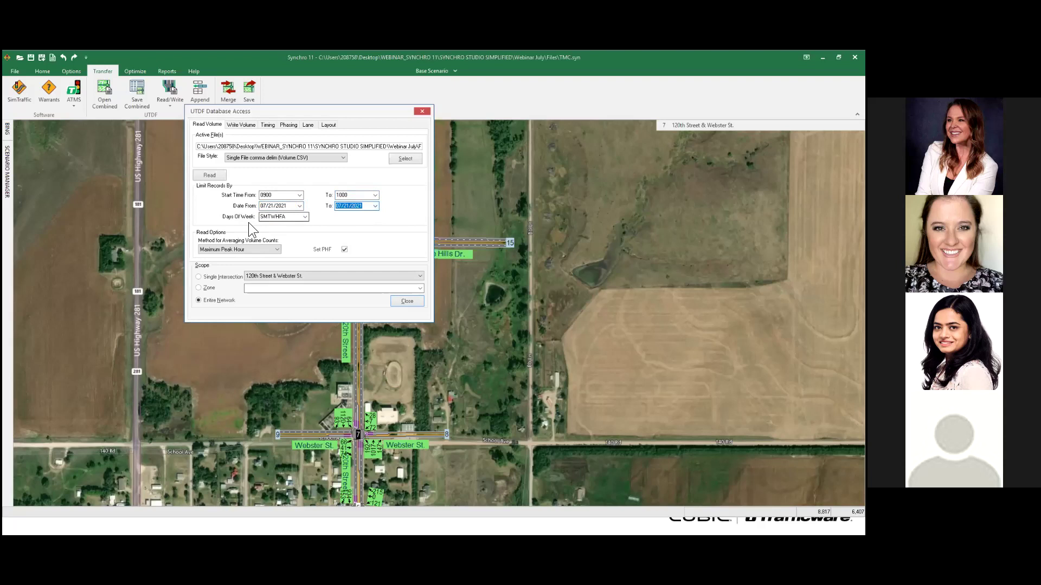
Step: Read the entire network's volumes for days SMTWHFA using Maximum Peak Hour with Set PHF turned off, and dismiss the resulting log
left_click(305, 215)
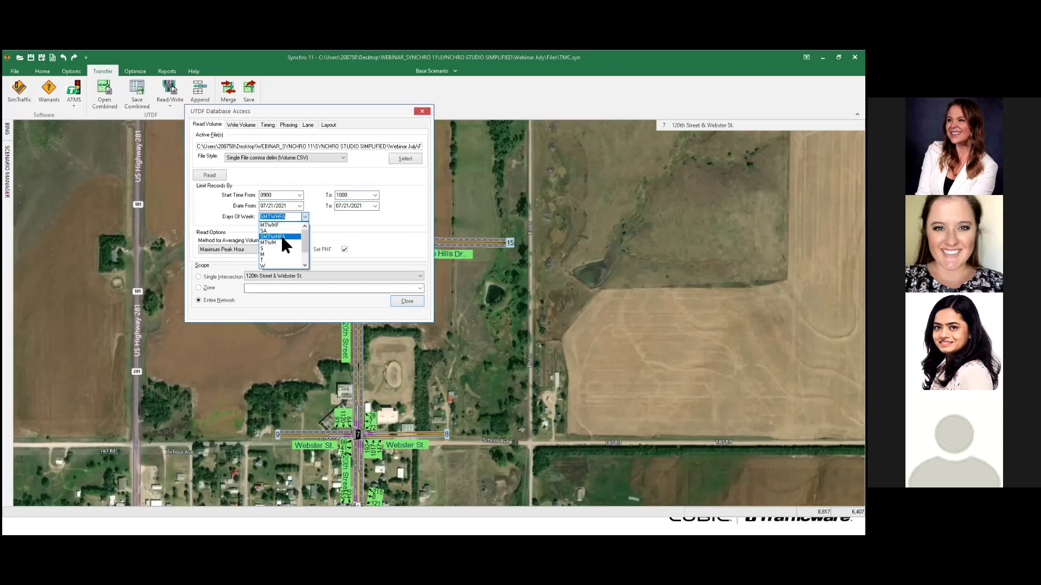
left_click(282, 238)
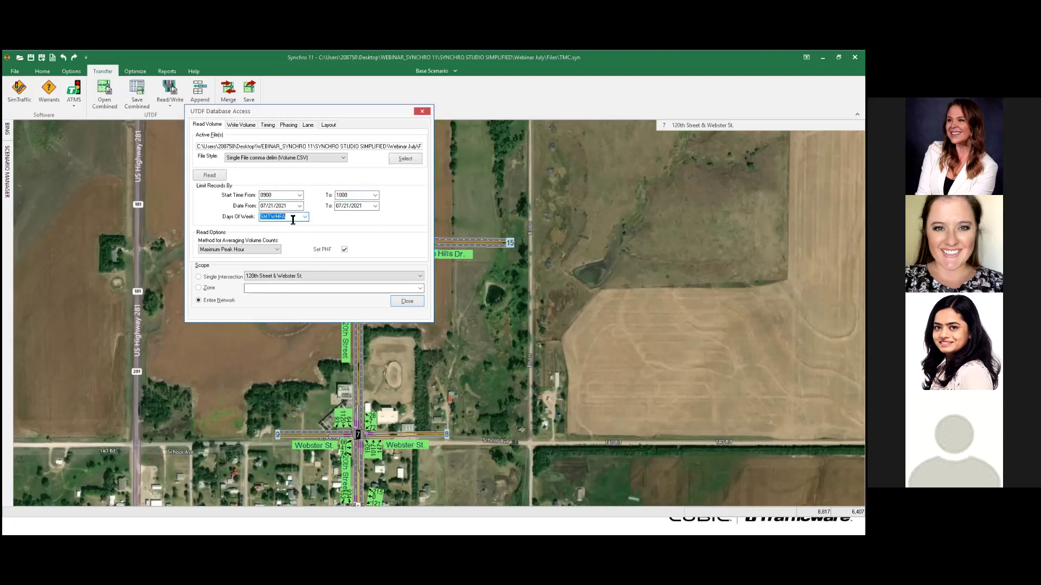
mouse_move(293, 219)
left_click(274, 251)
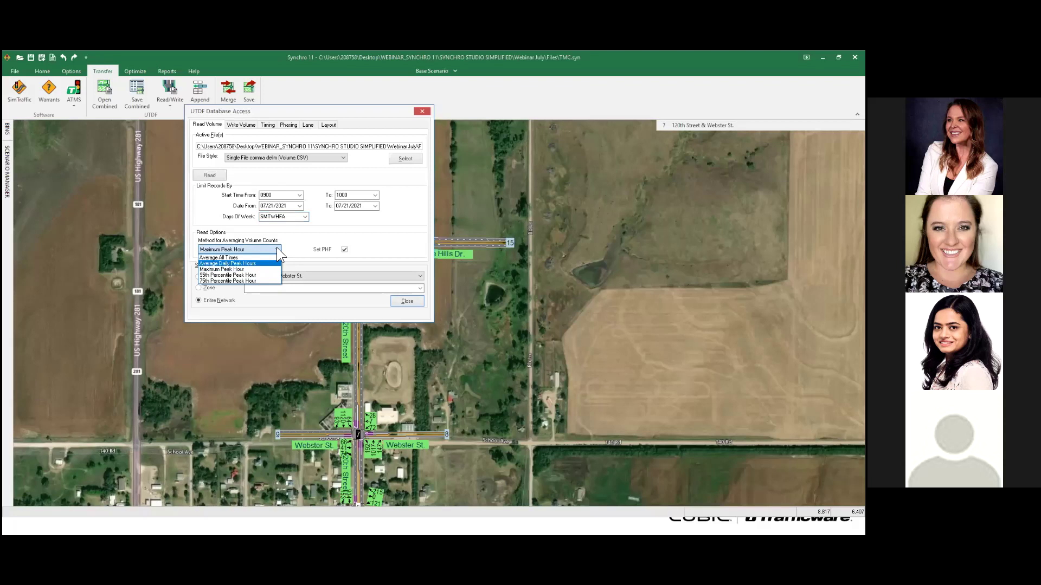
left_click(318, 260)
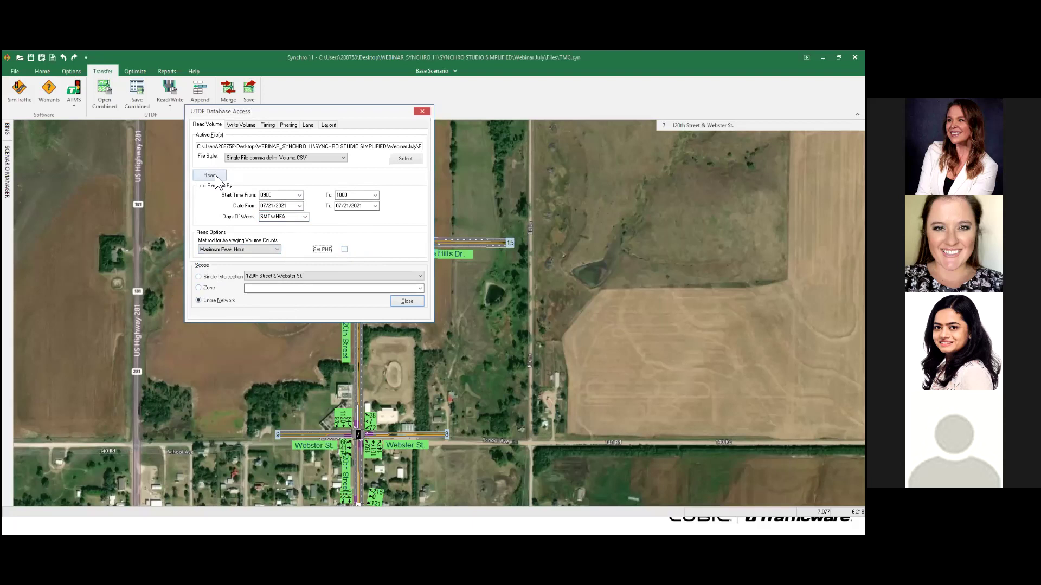
left_click_drag(400, 274, 297, 236)
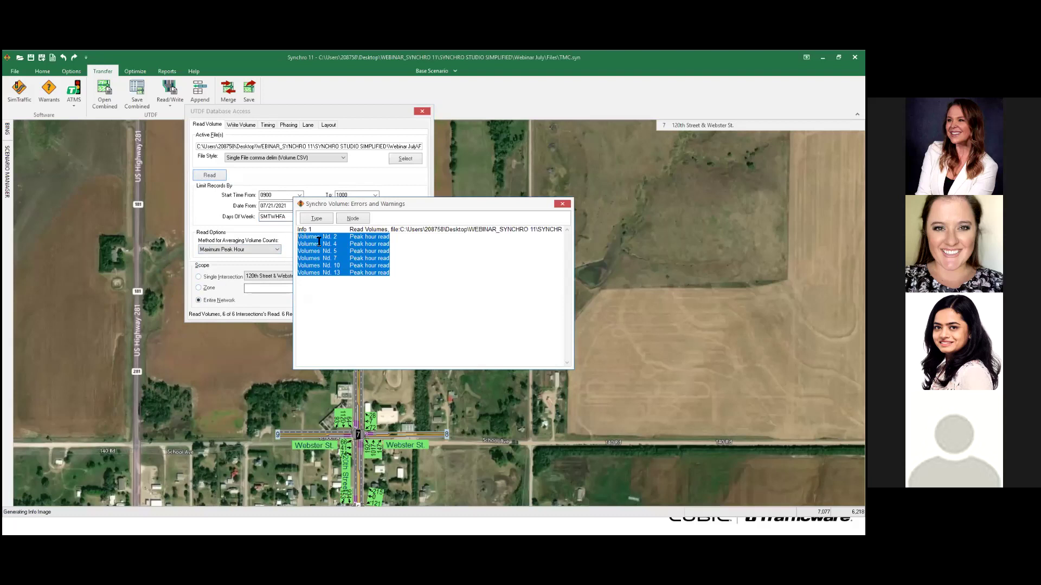
left_click(563, 204)
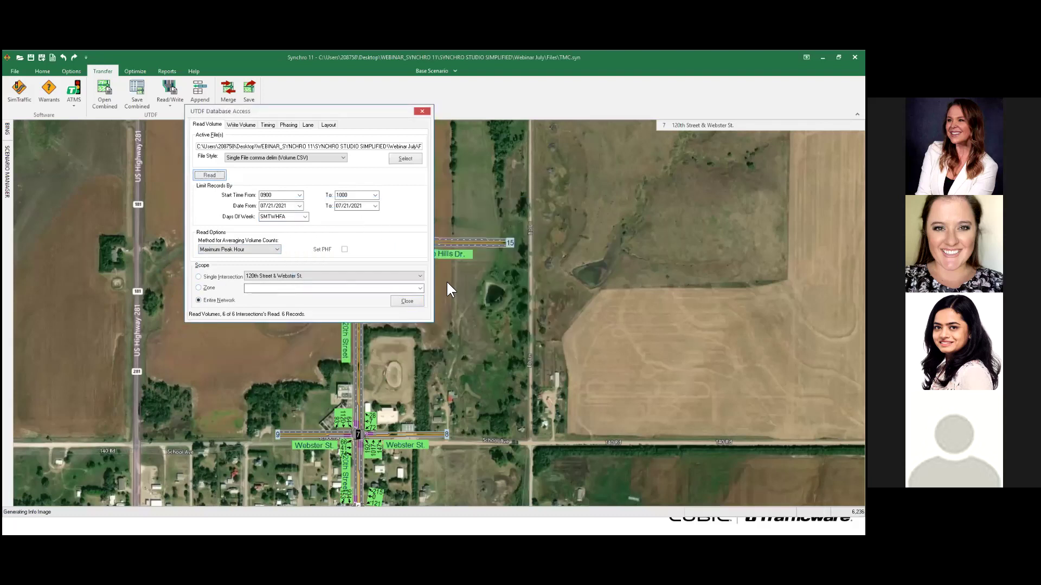
Step: Close the UTDF database access dialog and inspect the turning volumes on the map at node 2, 120th Street & Burke St
left_click(407, 301)
left_click(433, 405)
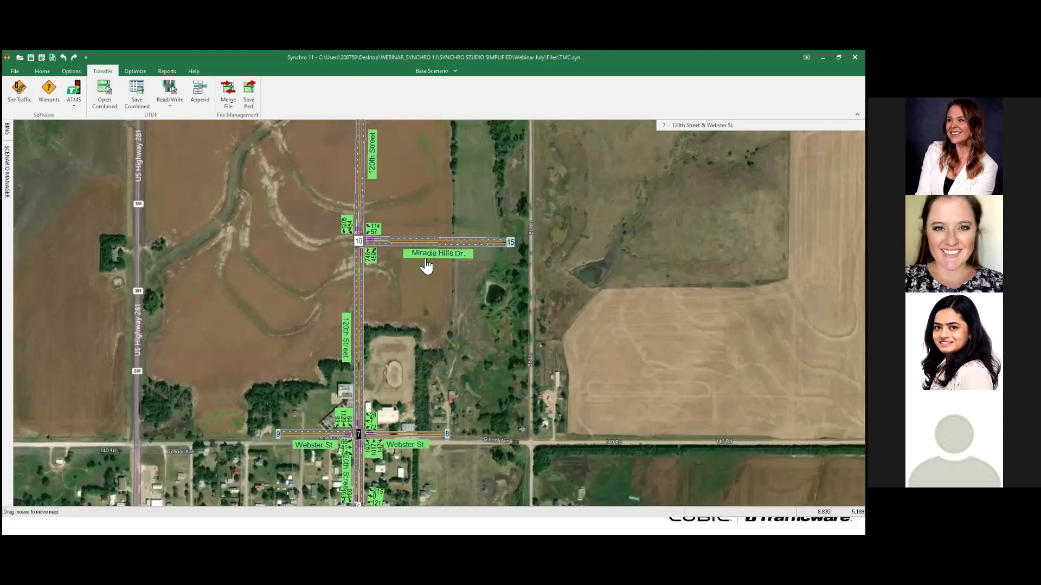
left_click_drag(403, 371, 390, 281)
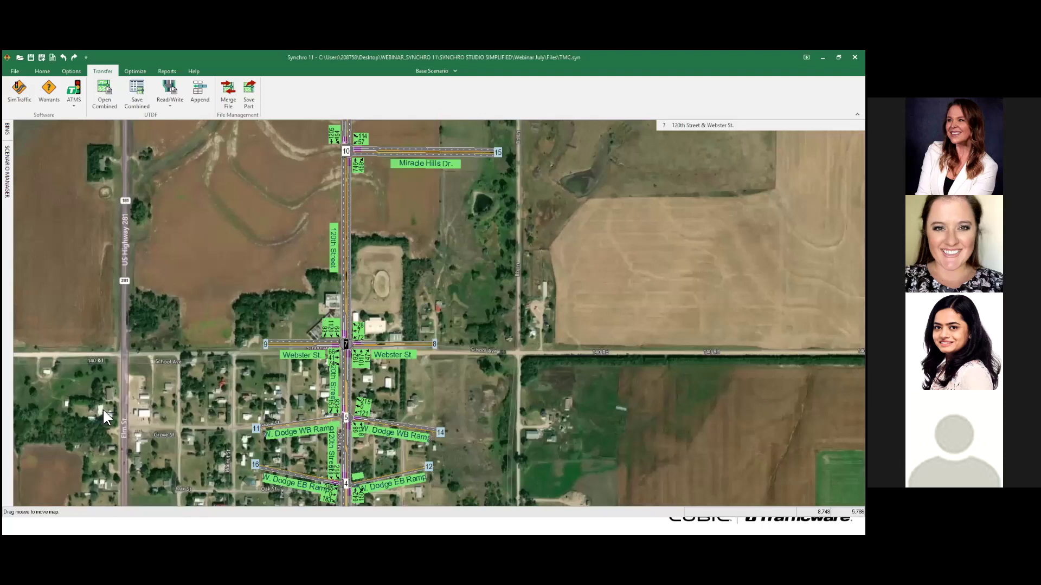
left_click_drag(102, 461, 103, 409)
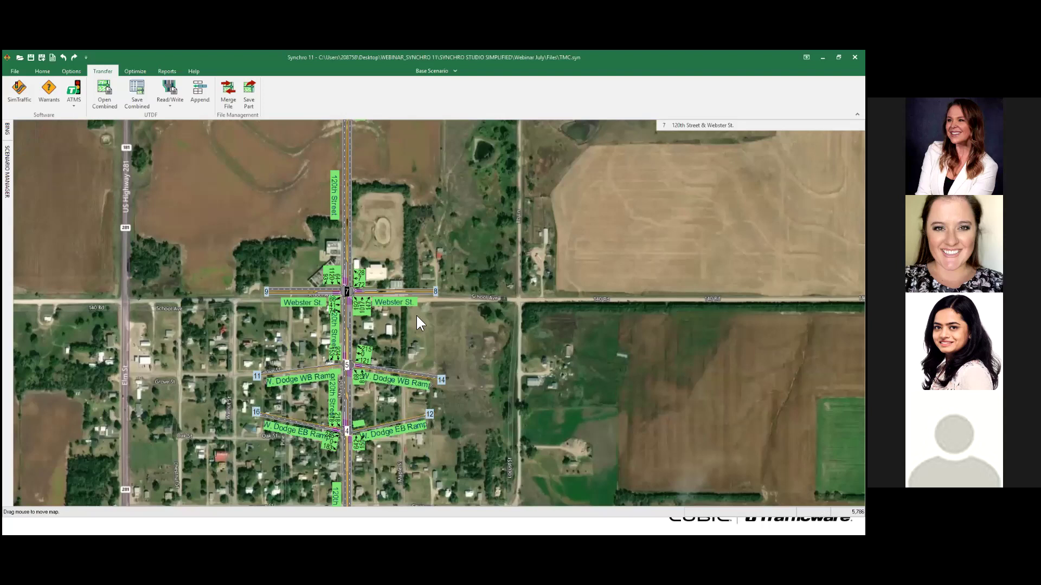
scroll(378, 360, "up", 4)
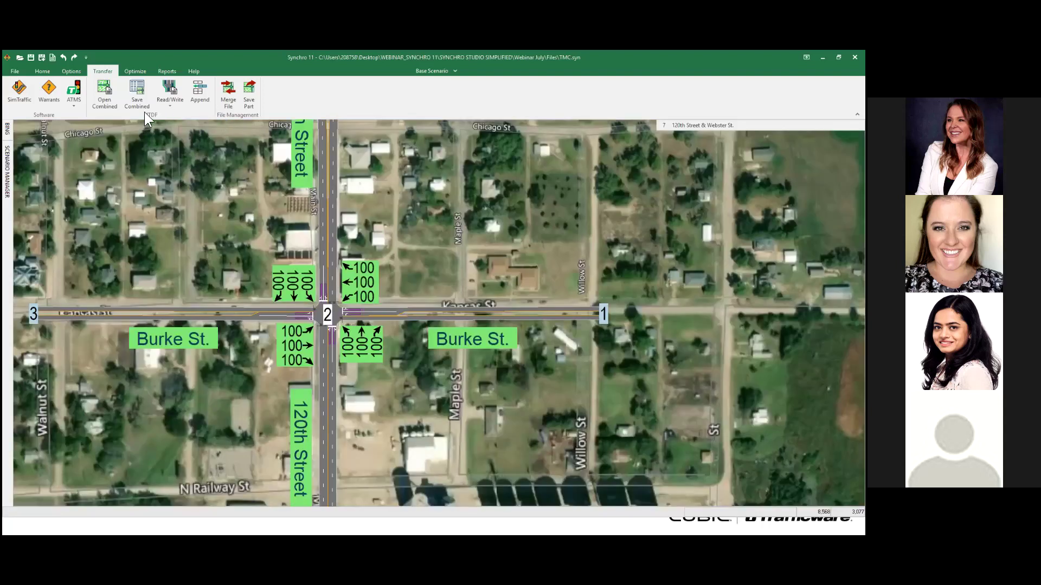
Step: Open the UTDF timing data transfer, saving the network file's changes and dismissing the combined-format notice
left_click(170, 93)
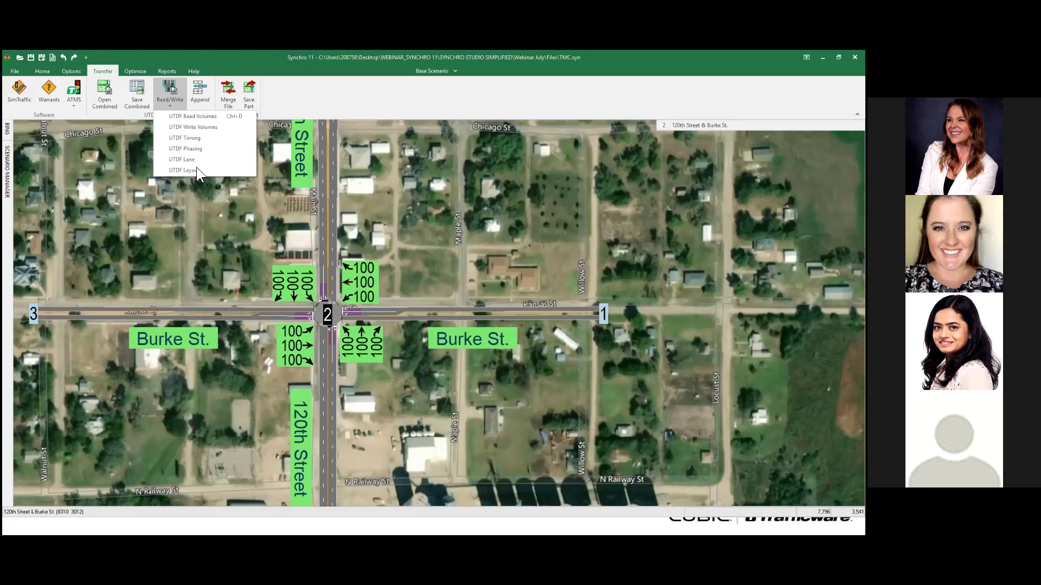
left_click(225, 160)
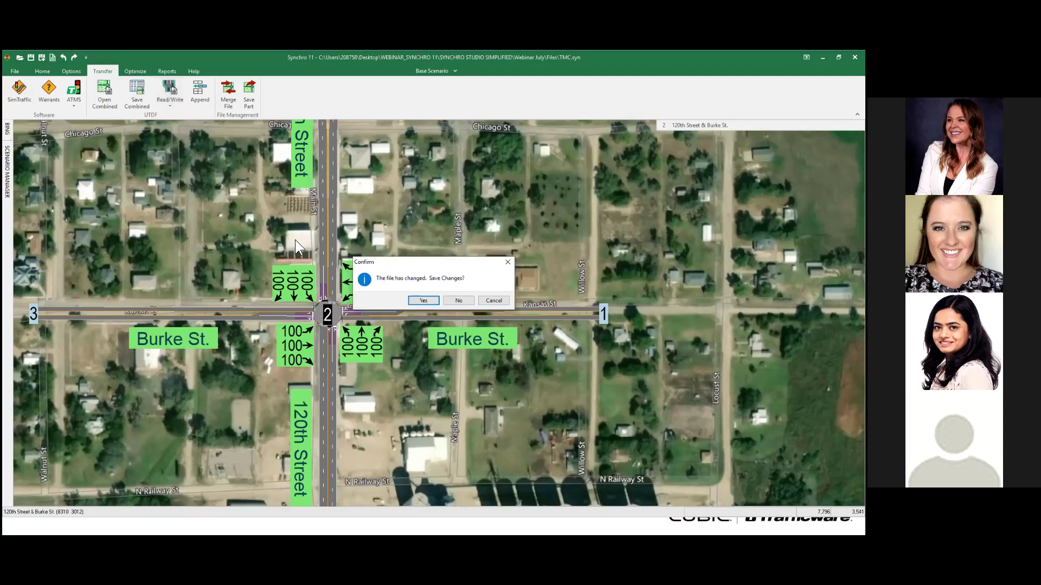
key("Return")
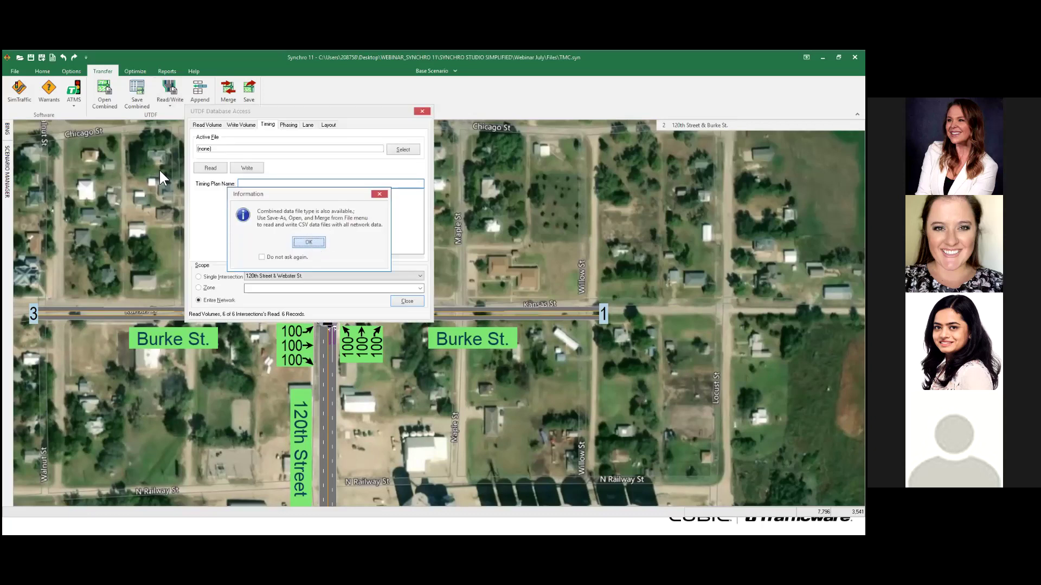
left_click(306, 238)
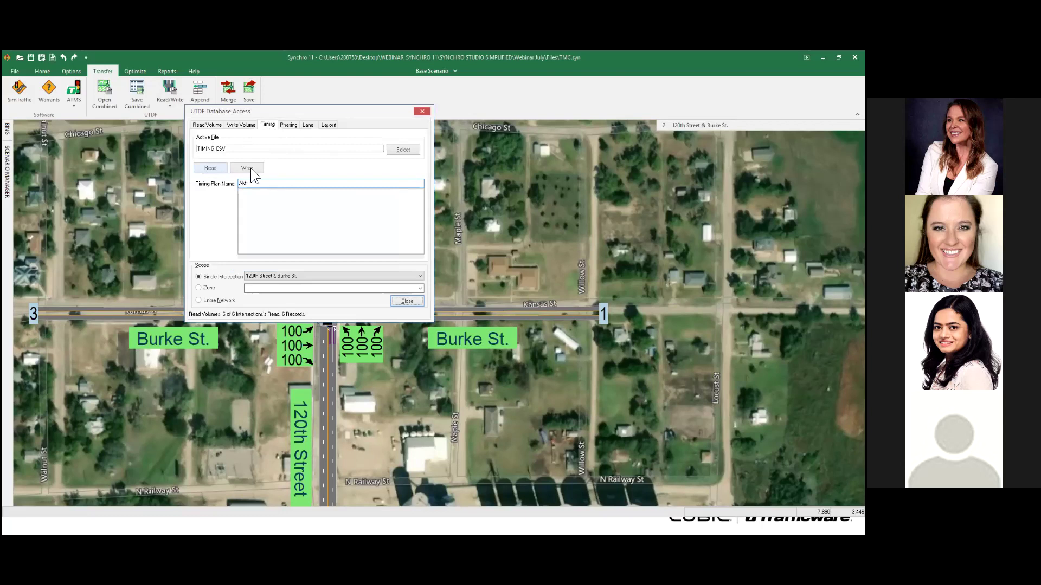
Step: Write the entire network's timings to TIMING.CSV under the timing plan name AM
left_click(216, 301)
left_click(404, 151)
left_click(475, 332)
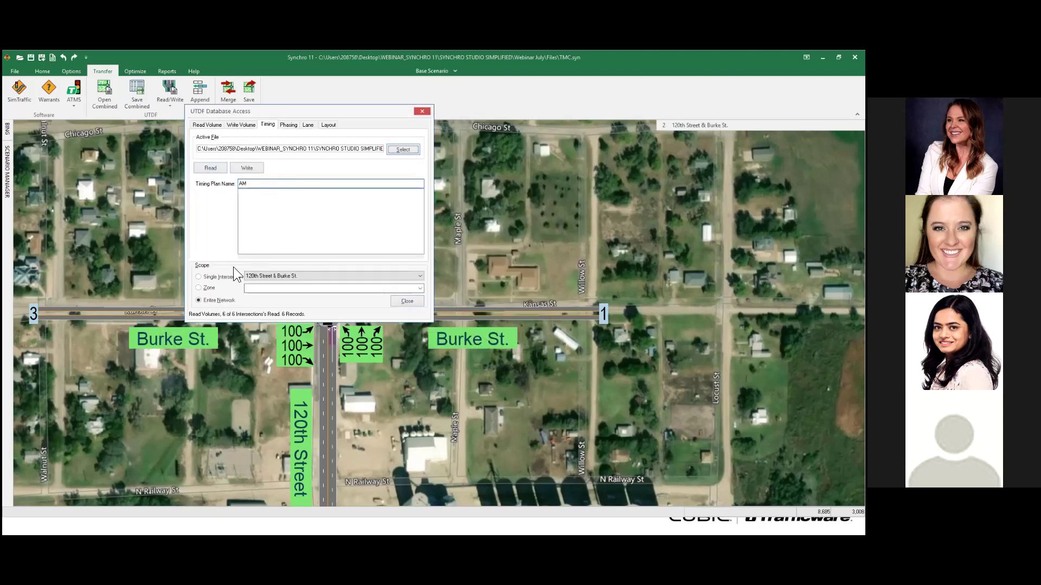
left_click(253, 168)
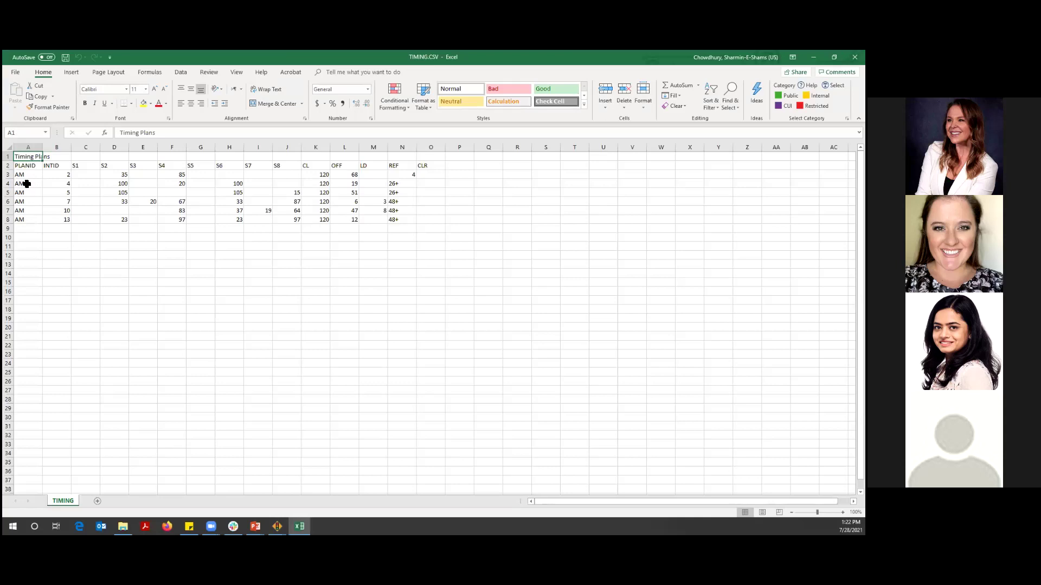
Step: Examine the plan IDs, intersection IDs and phase splits in TIMING.CSV, comparing the plan IDs with Synchro's timing plan name
left_click(24, 166)
left_click(28, 174)
left_click(34, 219, "shift")
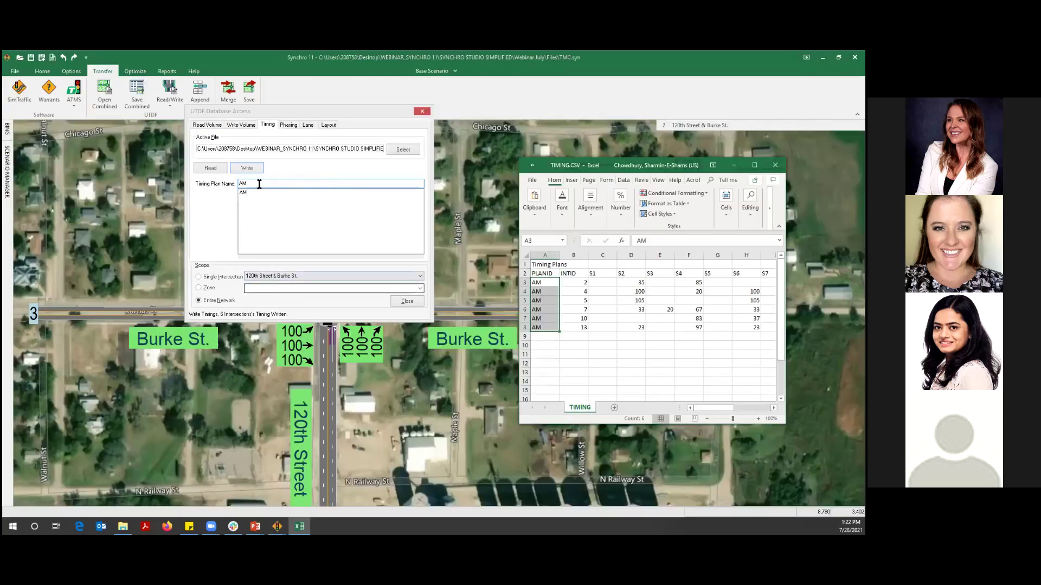
left_click(256, 184)
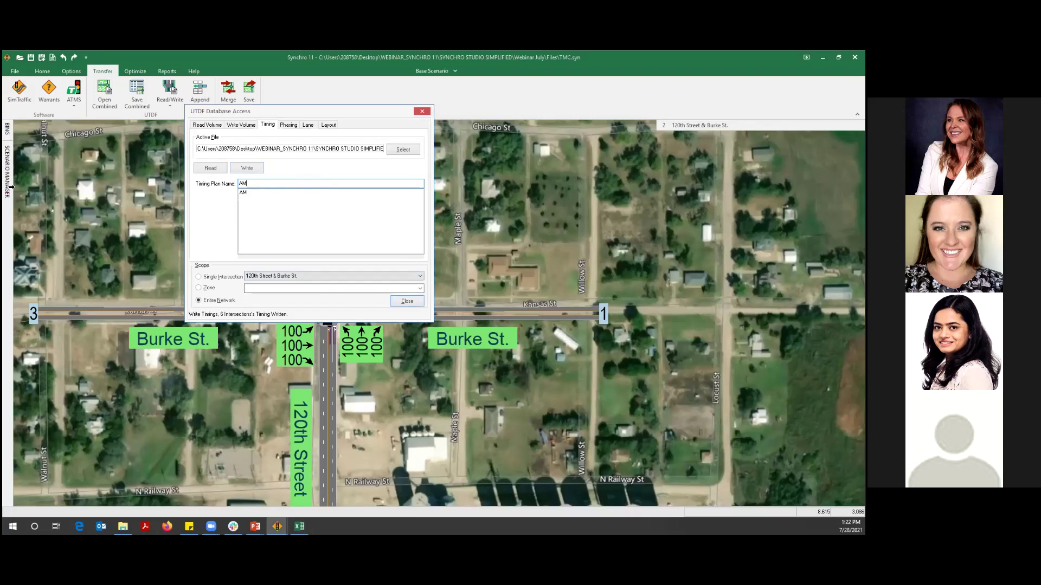
key("alt+Tab")
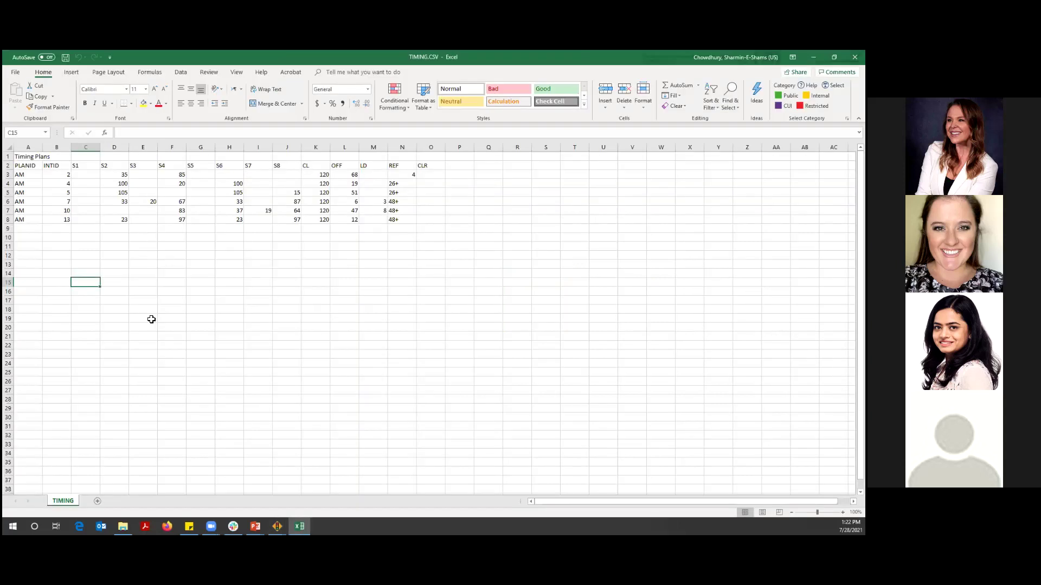
left_click_drag(56, 175, 56, 219)
left_click(151, 320)
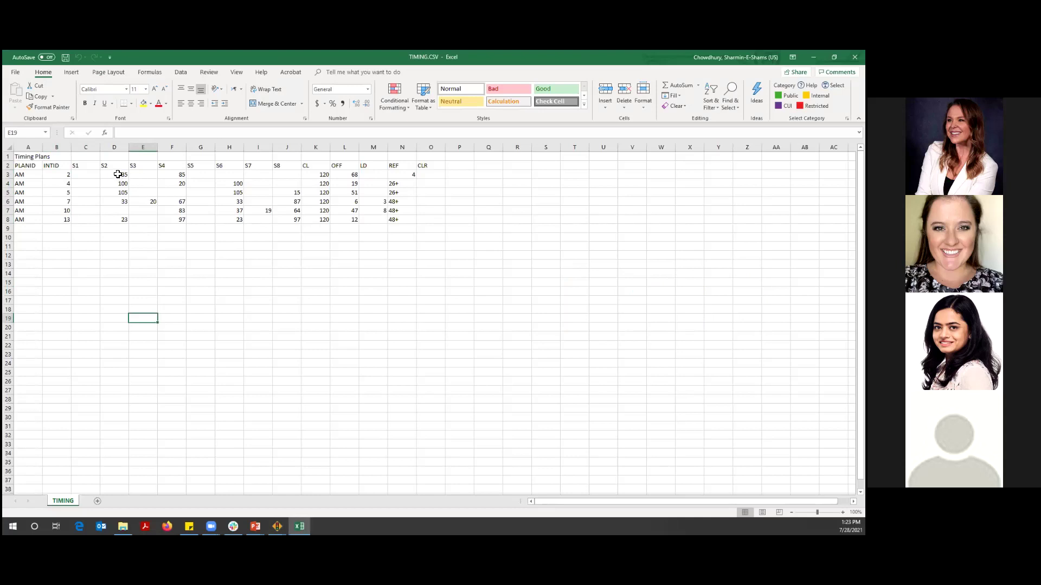
left_click(180, 176)
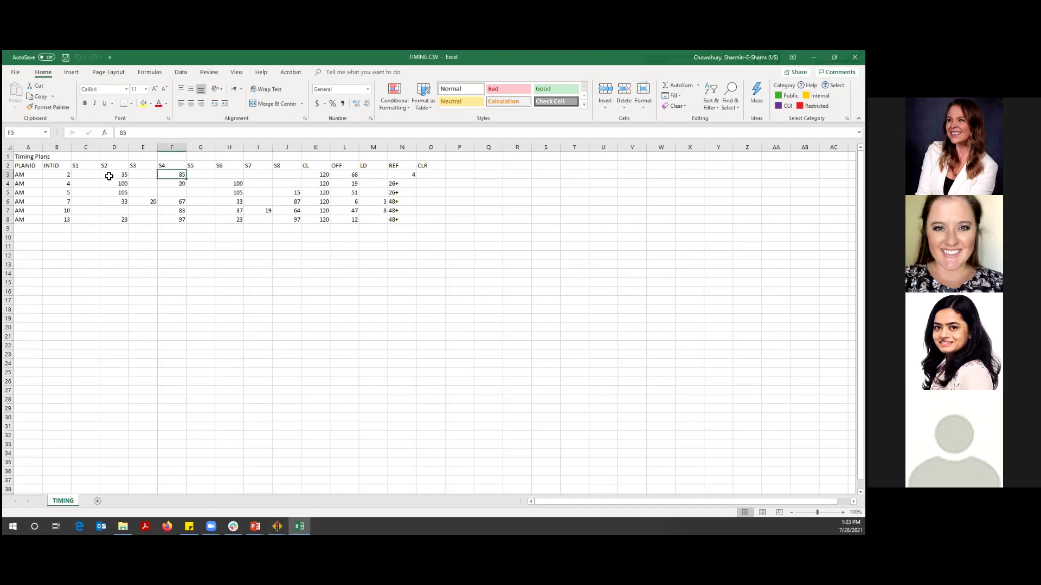
left_click(121, 175)
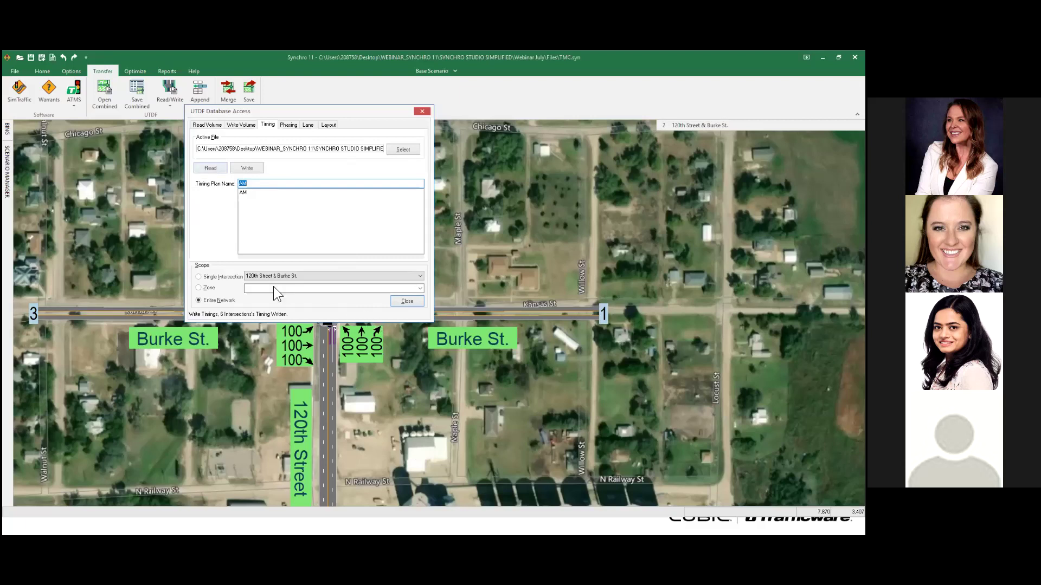
Step: Write the entire network's phasing data to PHASING.CSV in the project's Files folder
left_click(284, 126)
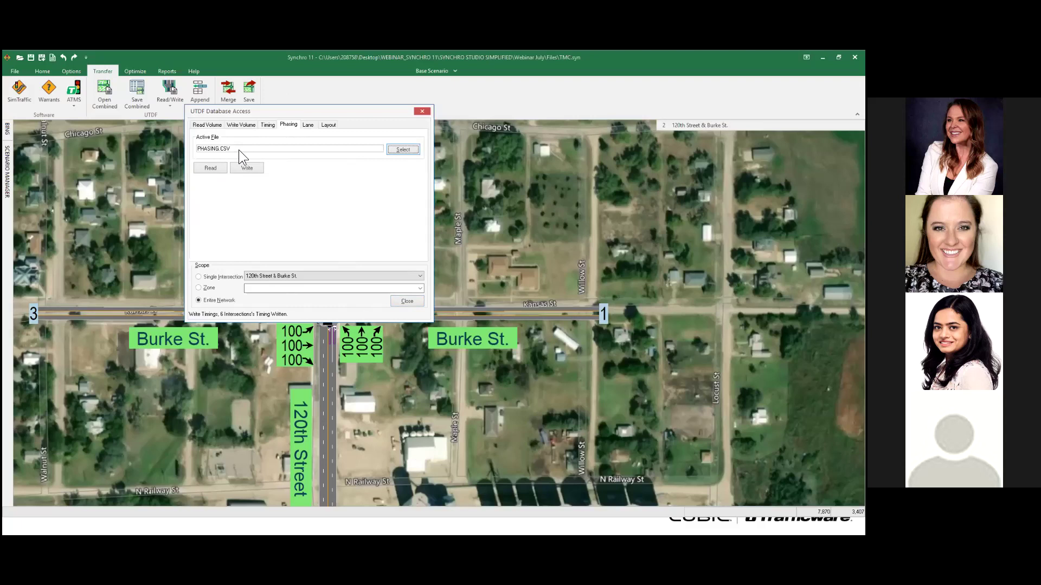
left_click(403, 149)
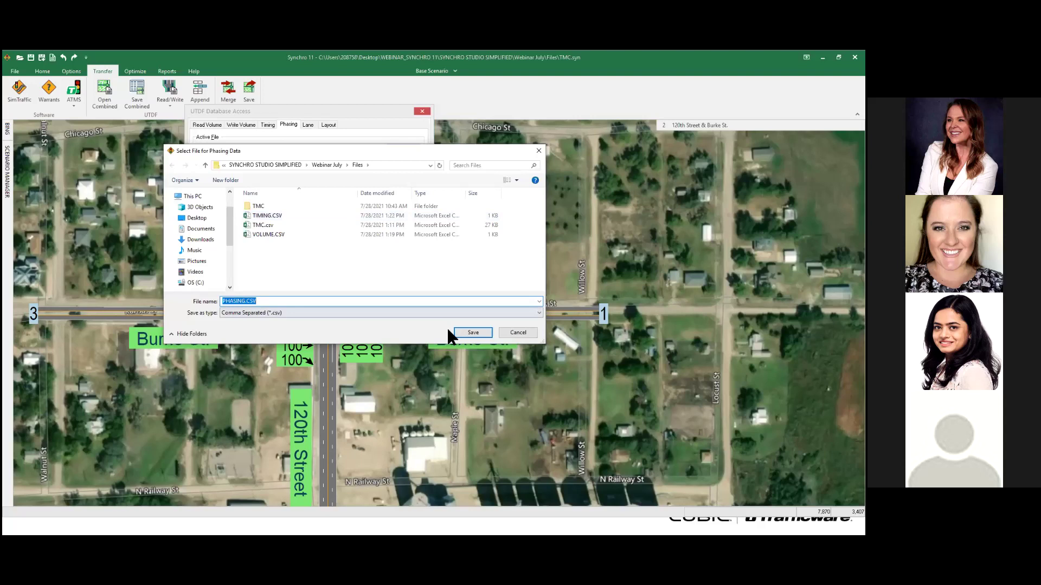
left_click(454, 335)
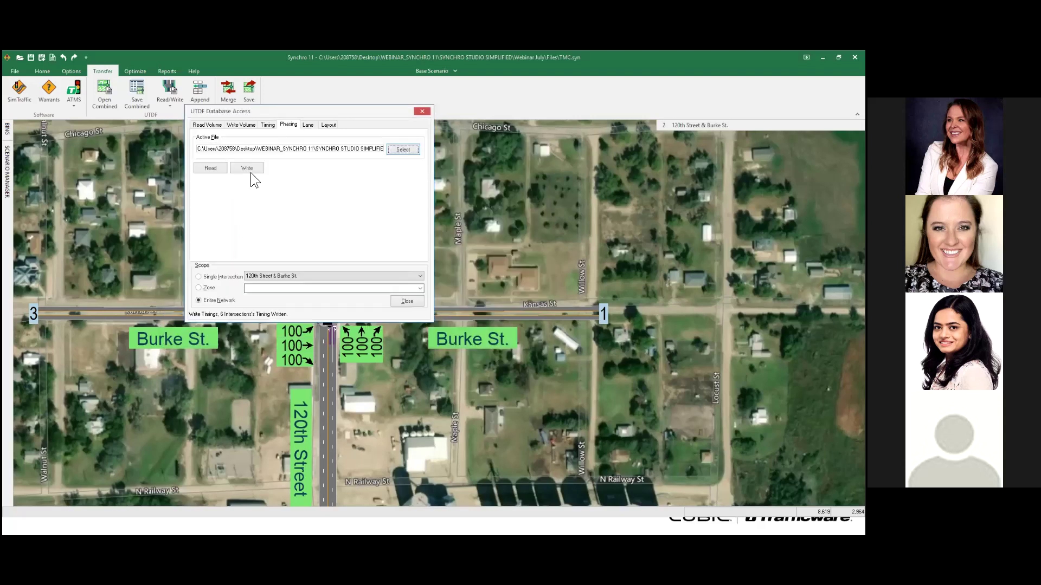
left_click(247, 168)
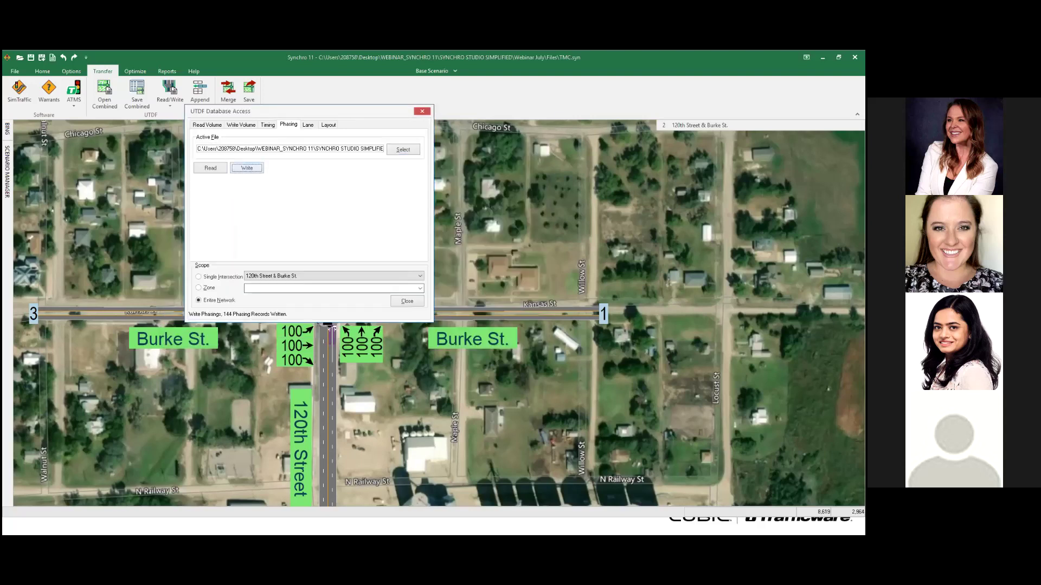
Step: Examine the phasing records of all intersections in PHASING.CSV and put the open spreadsheets away
key("alt+Tab")
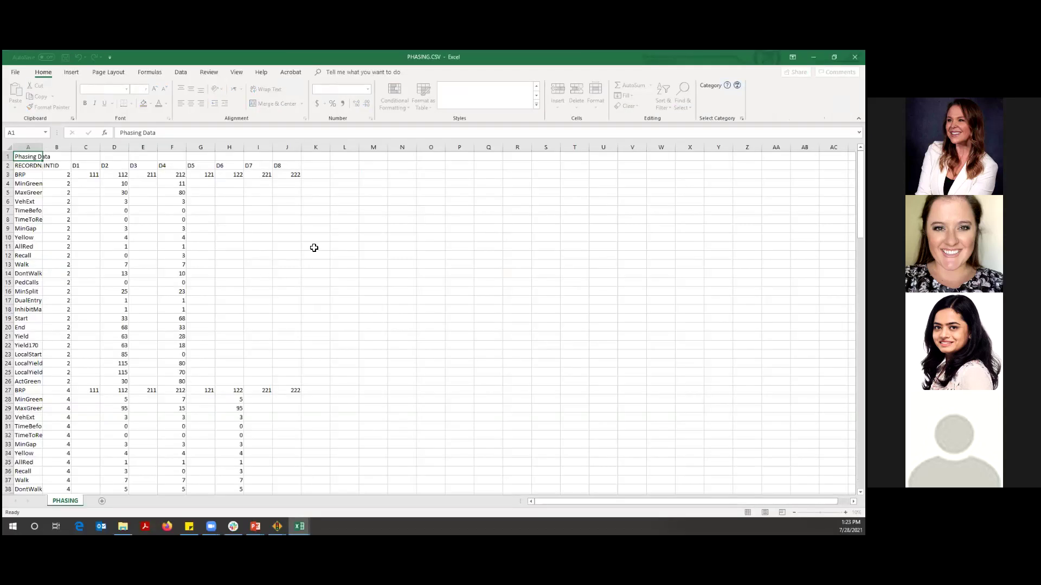
left_click(314, 248)
scroll(184, 325, "down", 6)
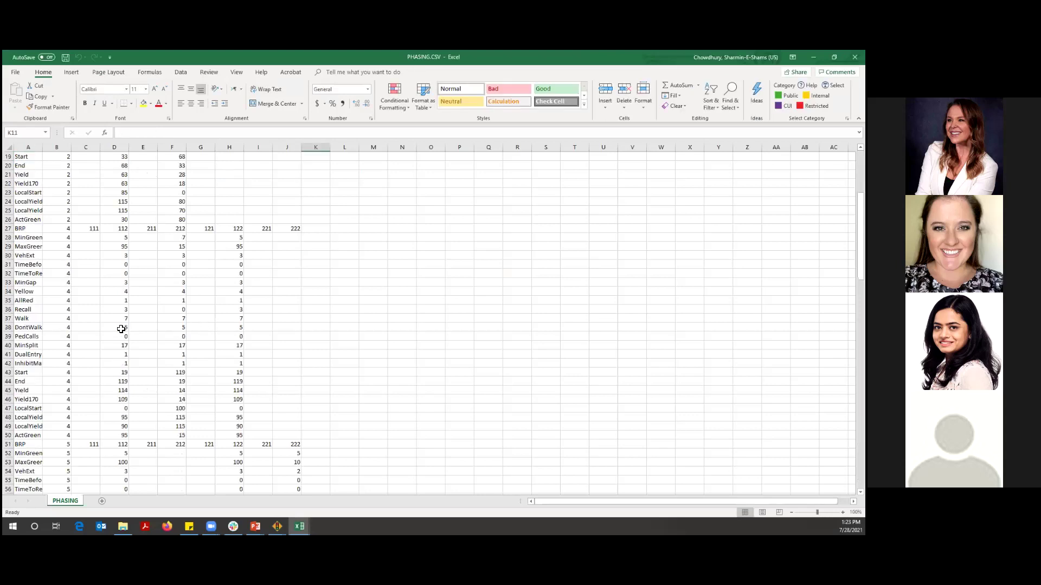
scroll(120, 329, "down", 12)
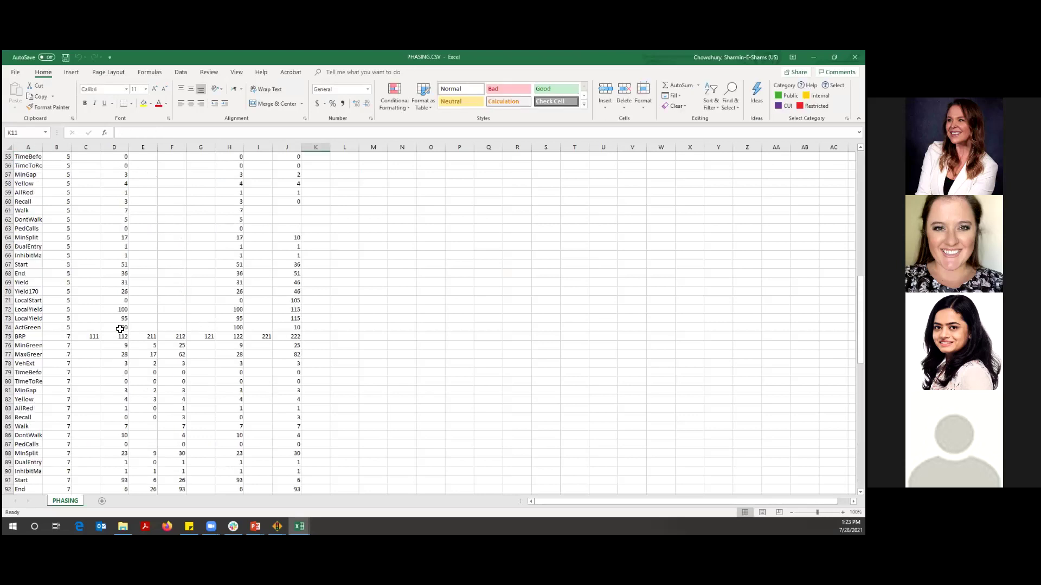
scroll(118, 329, "down", 18)
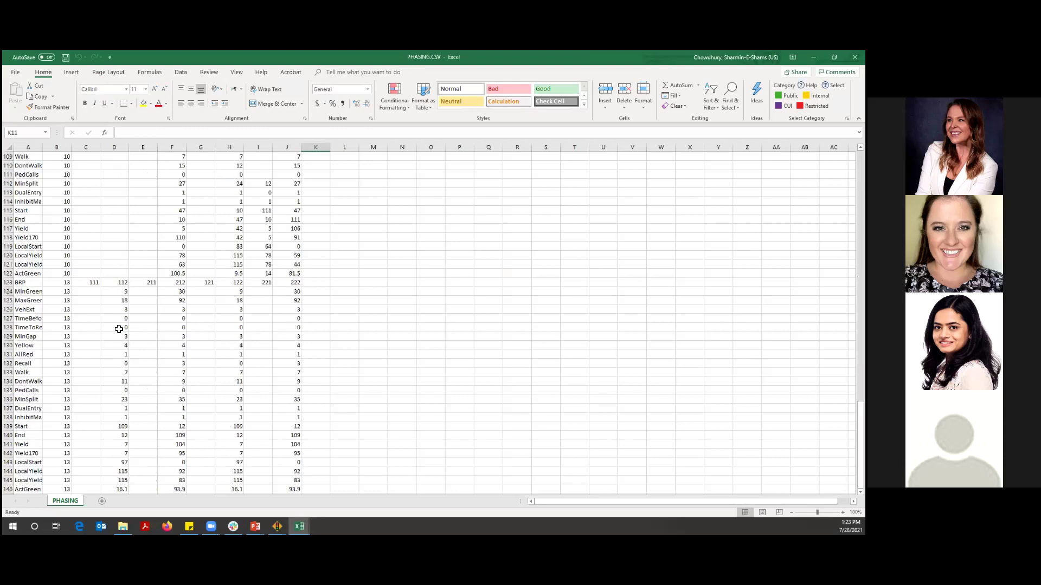
scroll(119, 329, "down", 12)
scroll(118, 328, "up", 14)
scroll(118, 328, "up", 20)
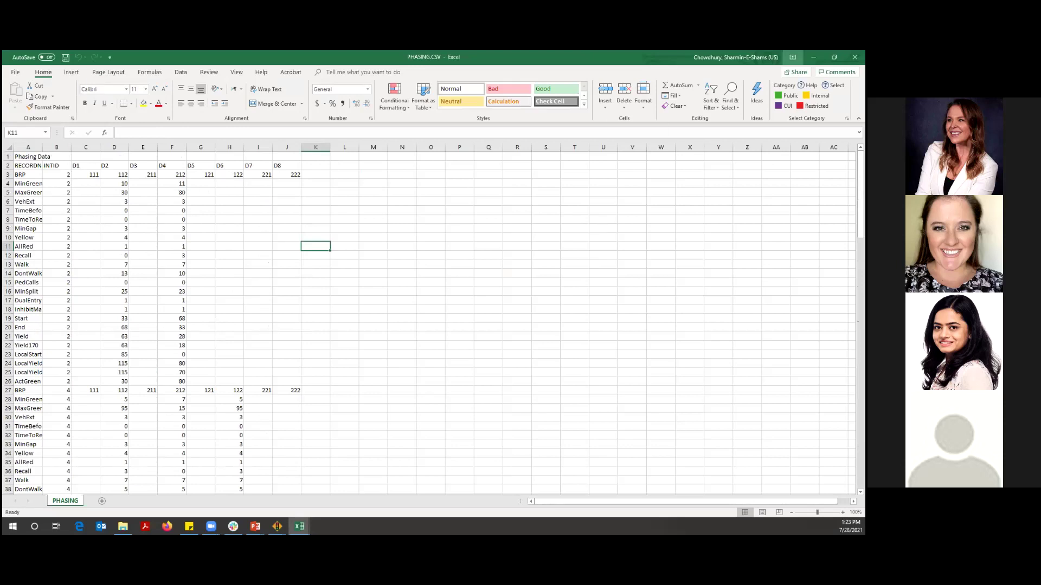
left_click(813, 57)
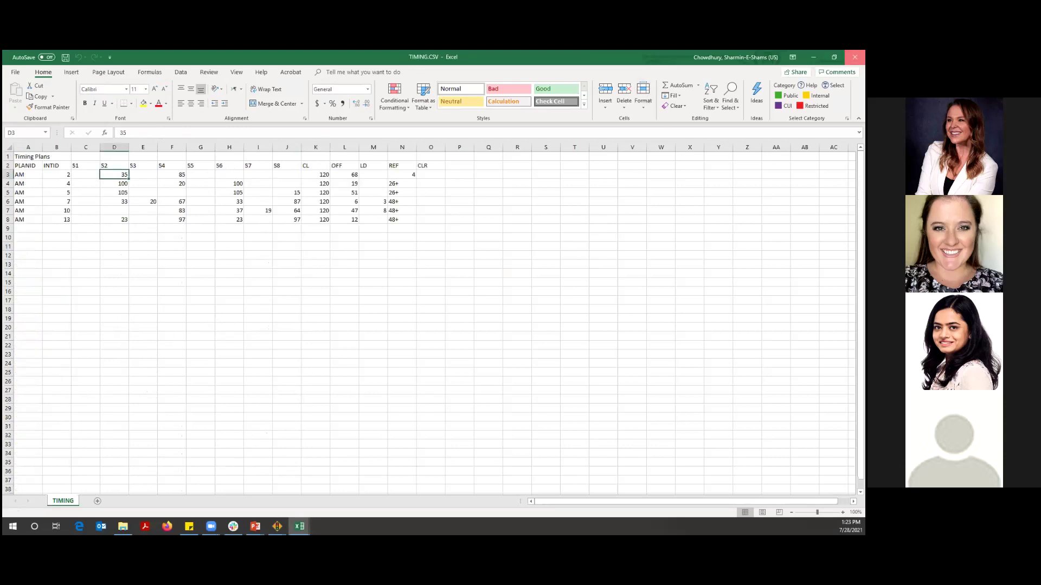
left_click(854, 57)
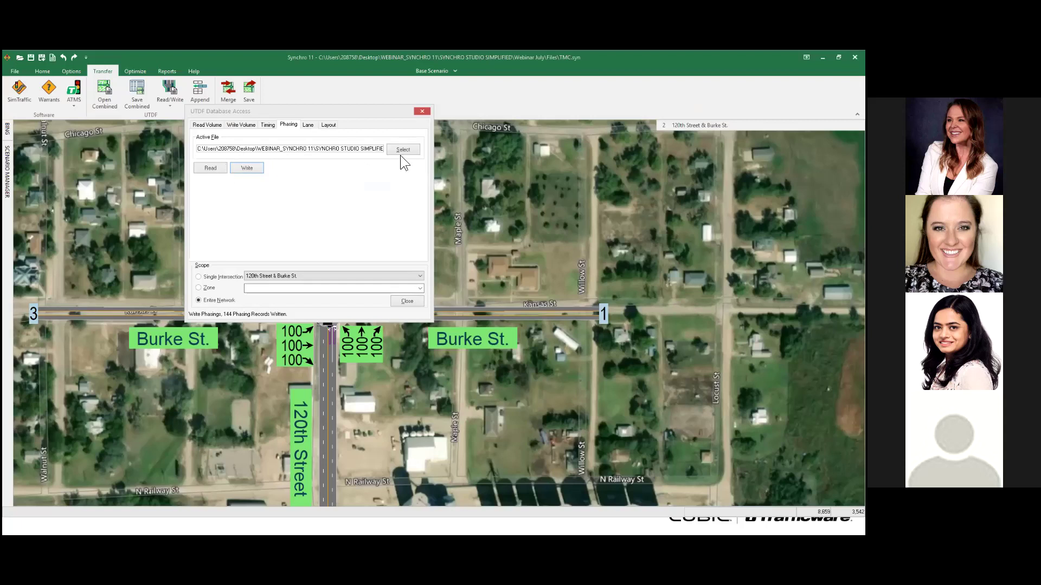
Step: Review the lane, layout, volume-writing, timing and phasing transfer settings, and close the UTDF database access dialog
left_click(307, 125)
left_click(329, 126)
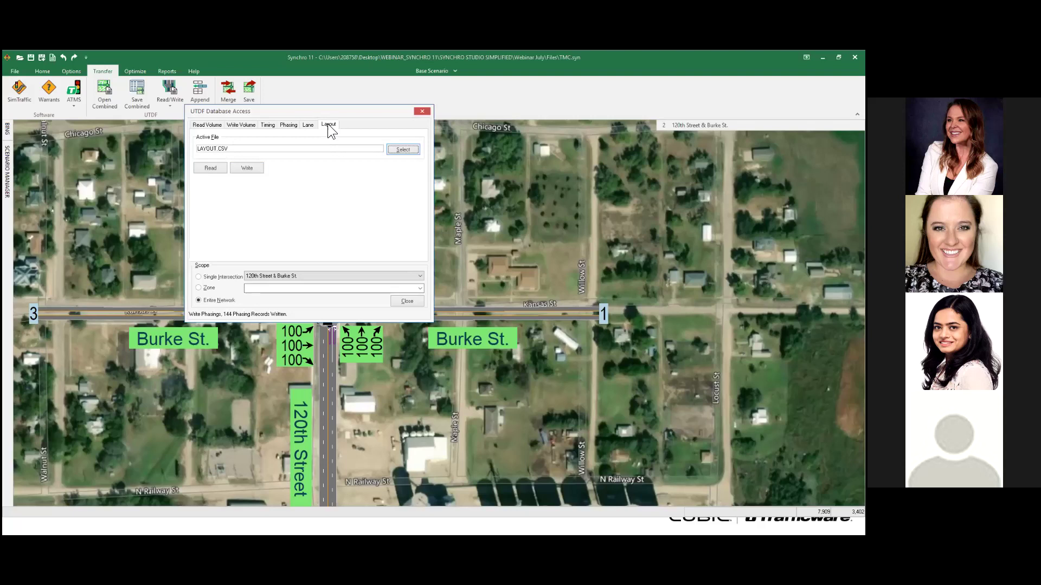
left_click(307, 125)
left_click(329, 125)
left_click(306, 125)
left_click(327, 126)
left_click(307, 125)
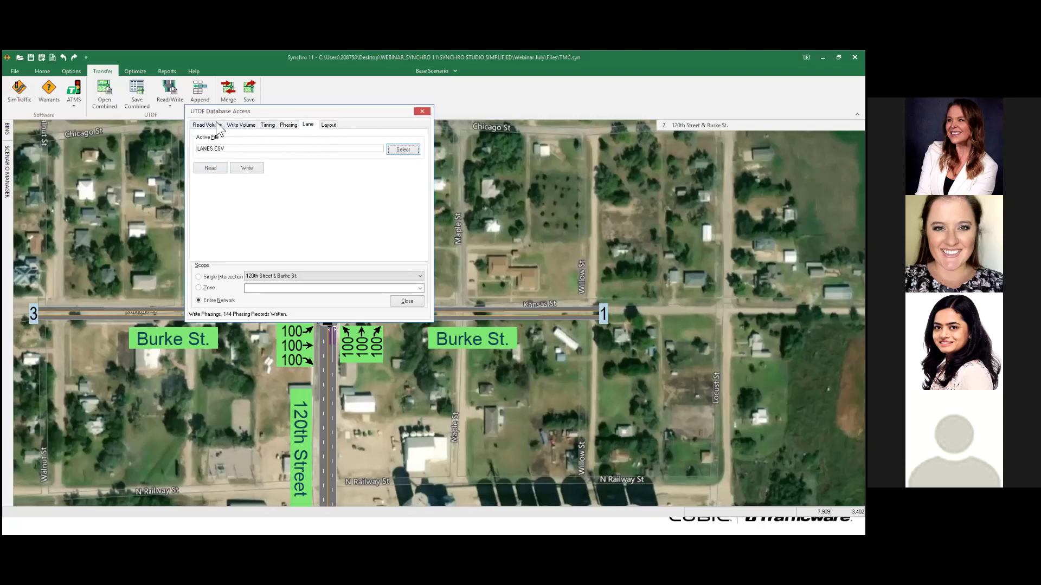
left_click(247, 125)
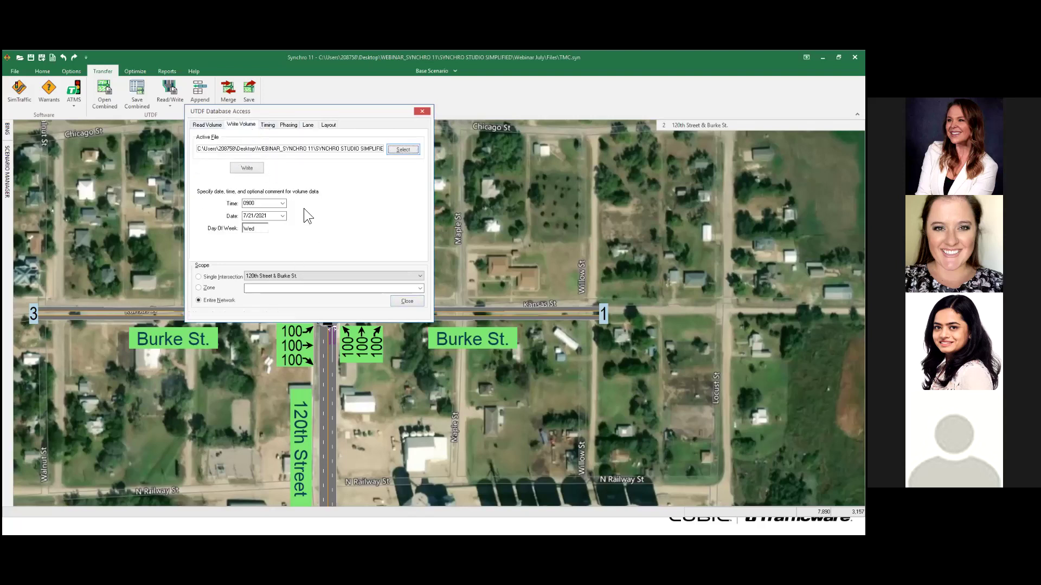
left_click(268, 126)
left_click(291, 126)
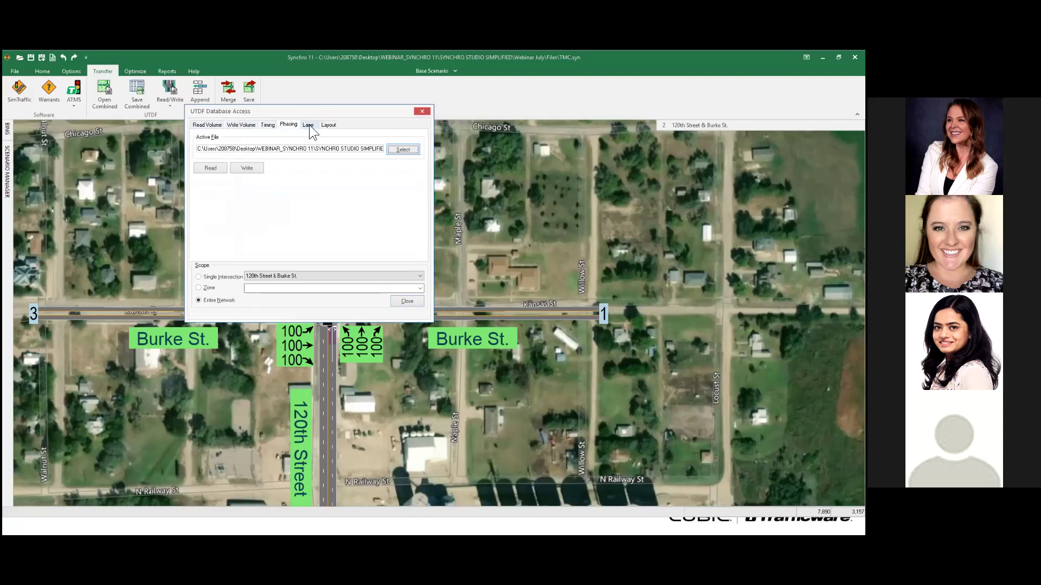
left_click(309, 124)
left_click(323, 125)
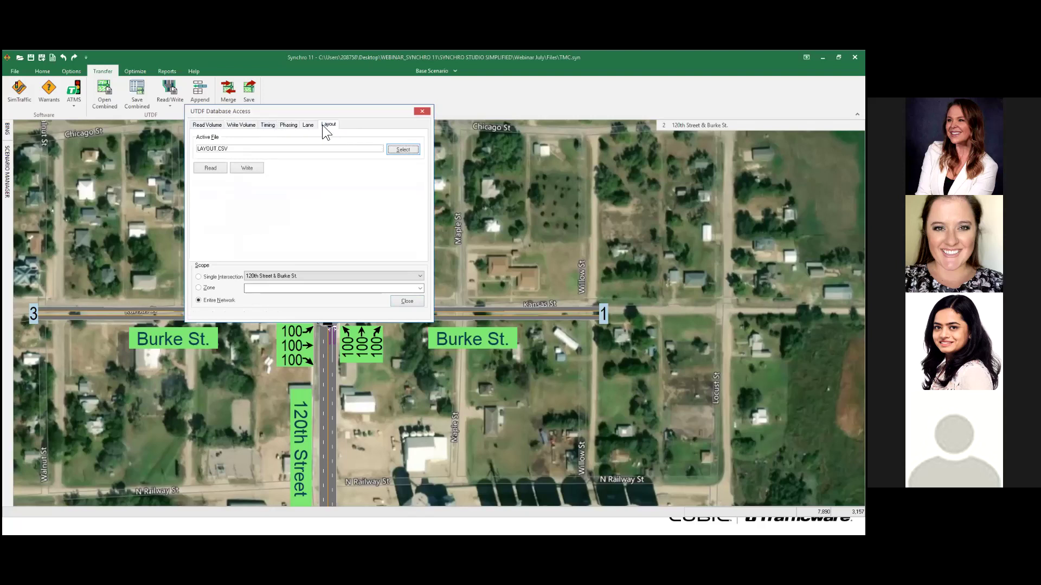
left_click(423, 111)
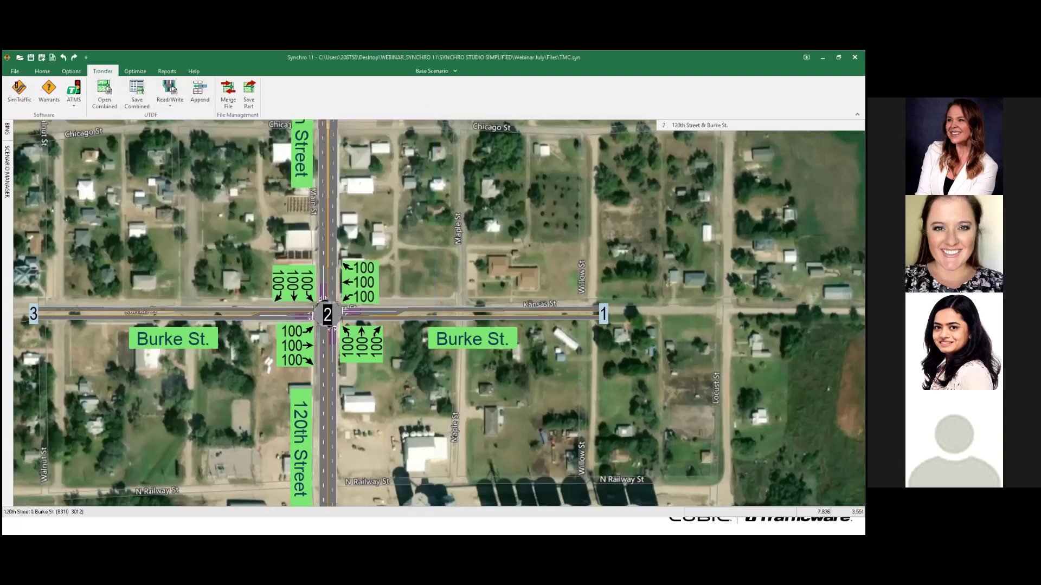
key("alt+Tab")
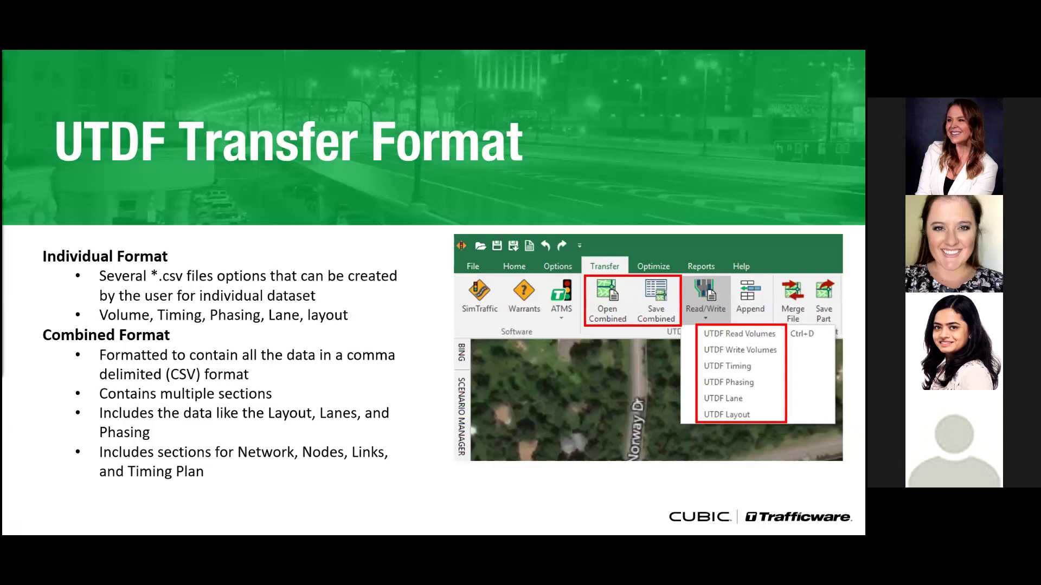
key("Right")
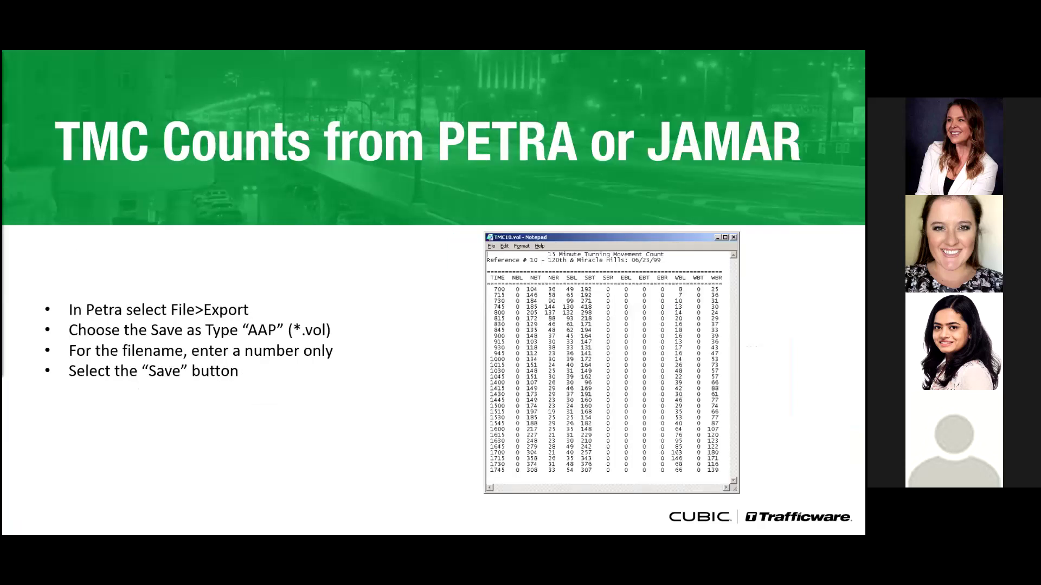
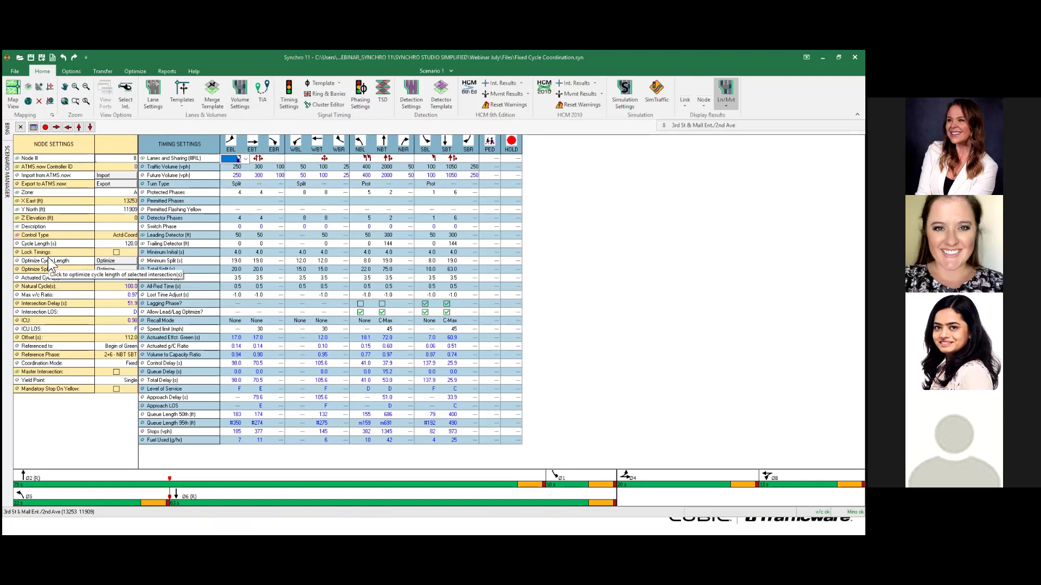
Step: Optimize the cycle length of the 3rd St & Mall Ent./2nd Ave intersection and return to the network map
left_click(136, 72)
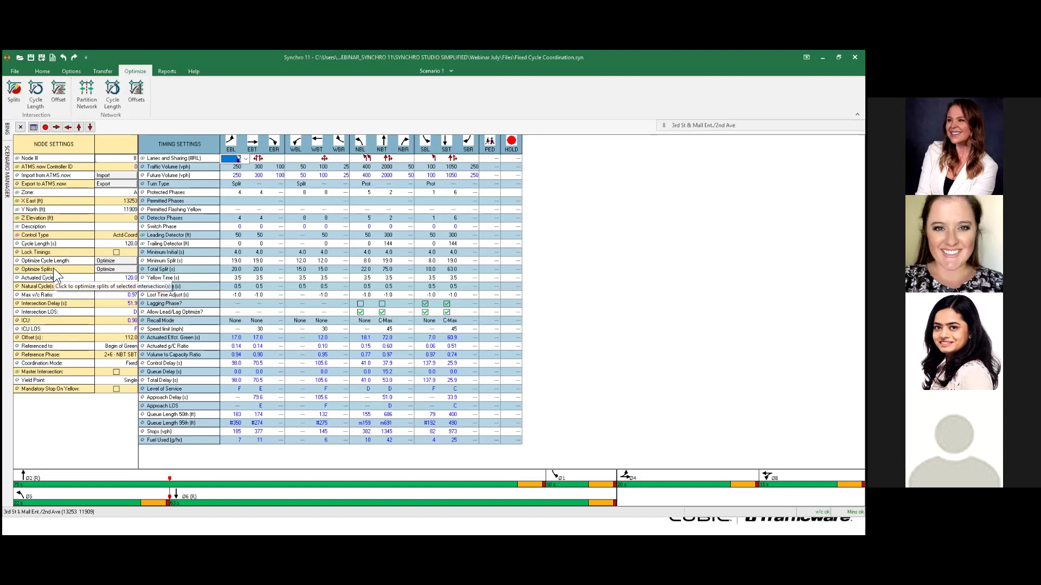
left_click(100, 262)
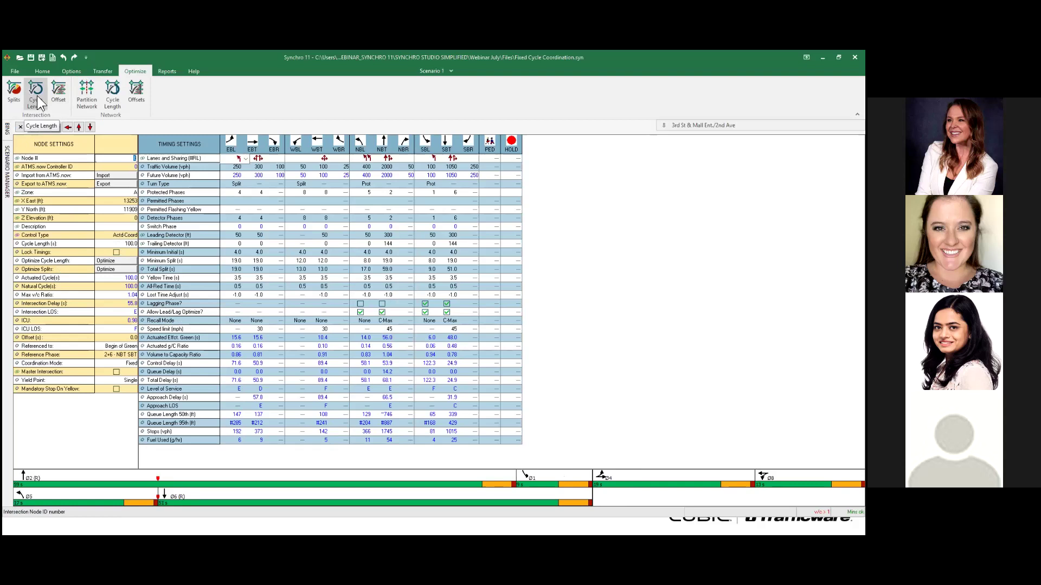
left_click(20, 126)
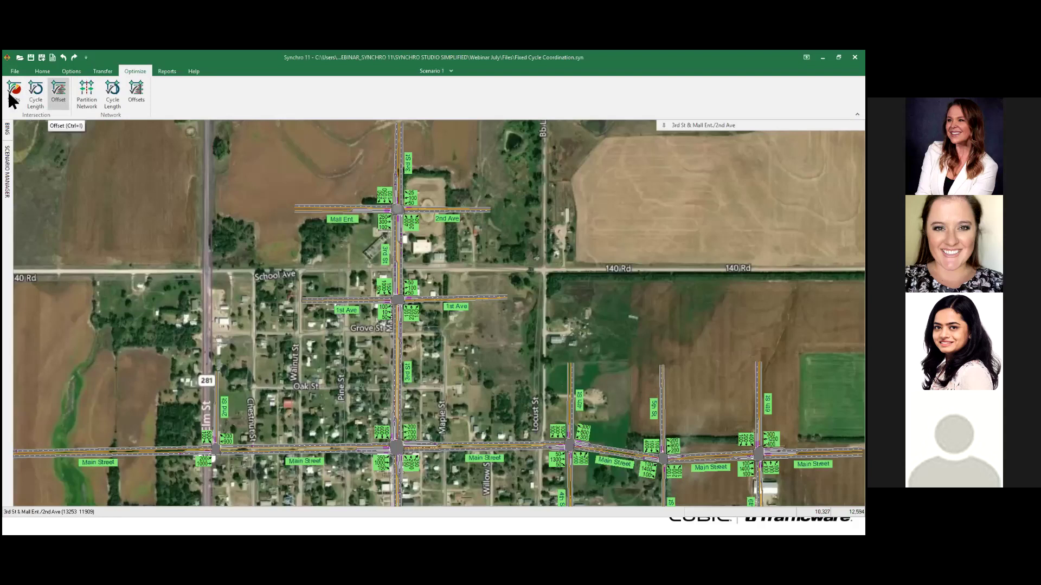
Step: Optimize the offset of the 3rd St & Mall Ent./2nd Ave intersection and open the network cycle length optimization, saving the file changes
left_click(57, 100)
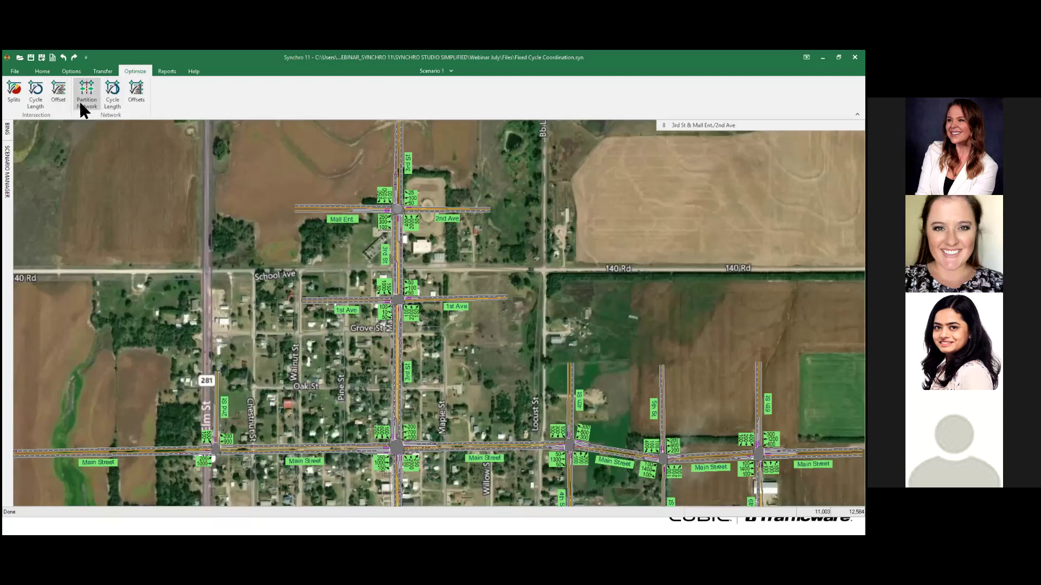
left_click(112, 95)
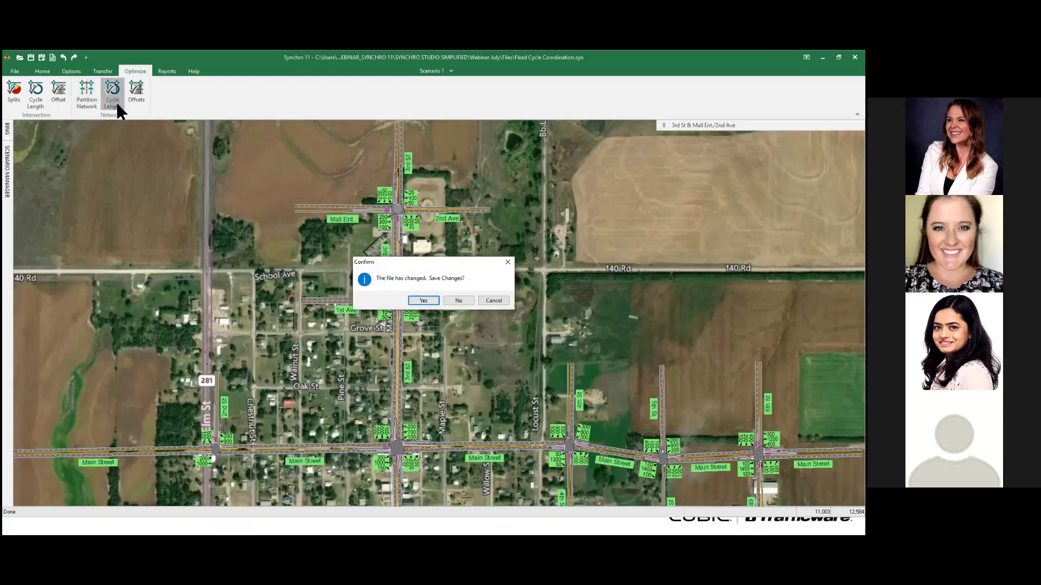
left_click(416, 301)
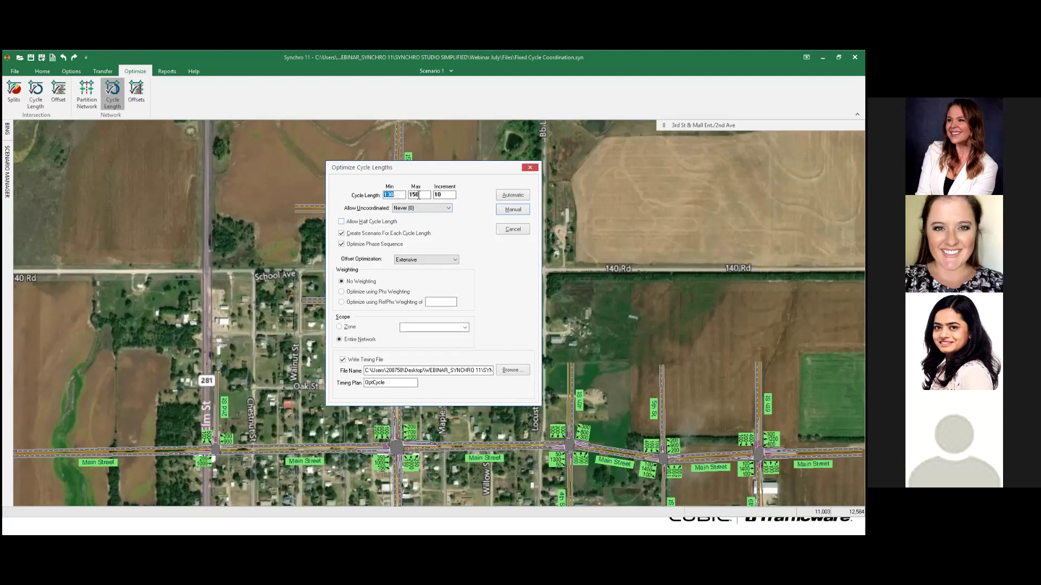
Step: Set the cycle length range to a minimum of 120 and a maximum of 150 with an increment of 10
double_click(409, 195)
left_click(390, 194)
double_click(438, 196)
left_click_drag(400, 195, 382, 198)
left_click_drag(443, 197, 435, 197)
type("5")
left_click_drag(447, 196, 409, 199)
type("10")
Step: Review the uncoordinated, phase sequence, offset optimization and weighting options, and close the cycle length optimization dialog without running it
left_click(432, 209)
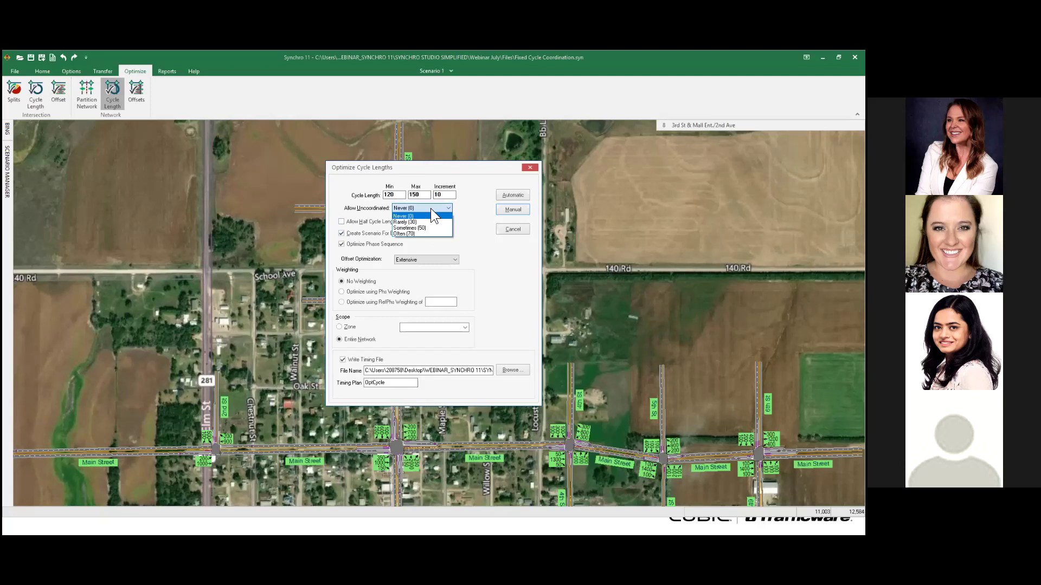
left_click(431, 209)
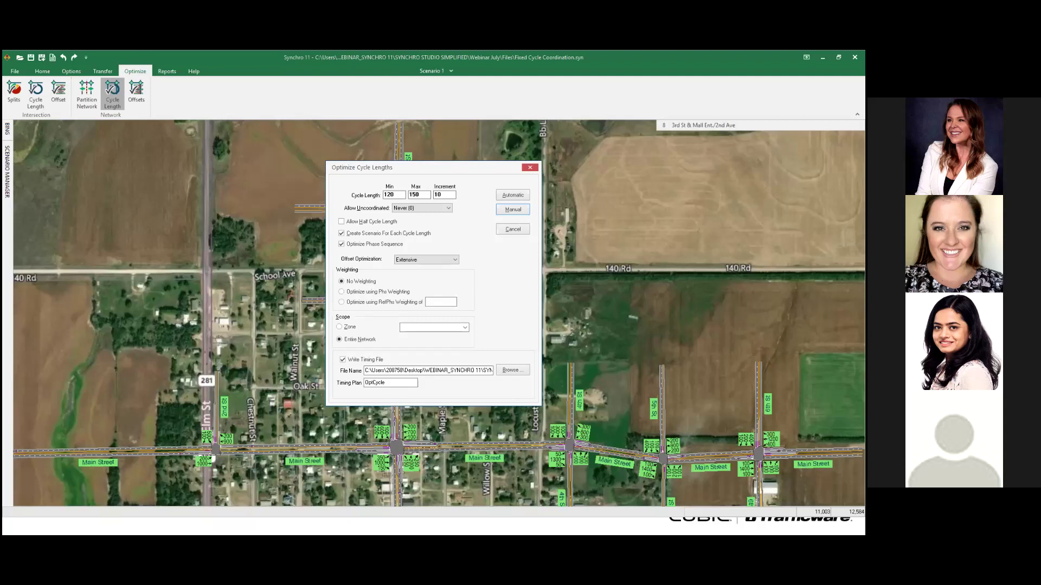
left_click(341, 245)
left_click(341, 245)
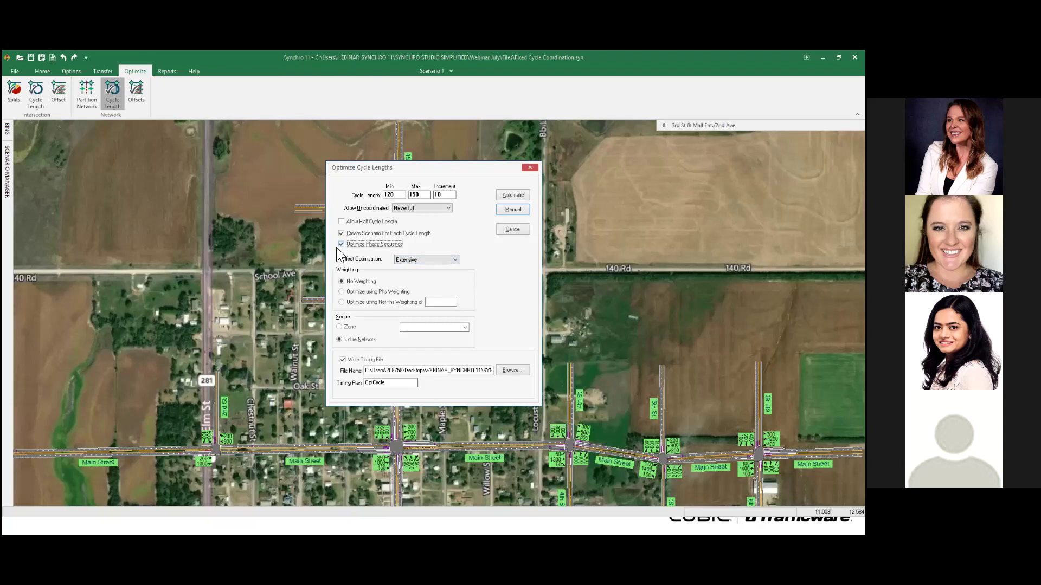
left_click(413, 262)
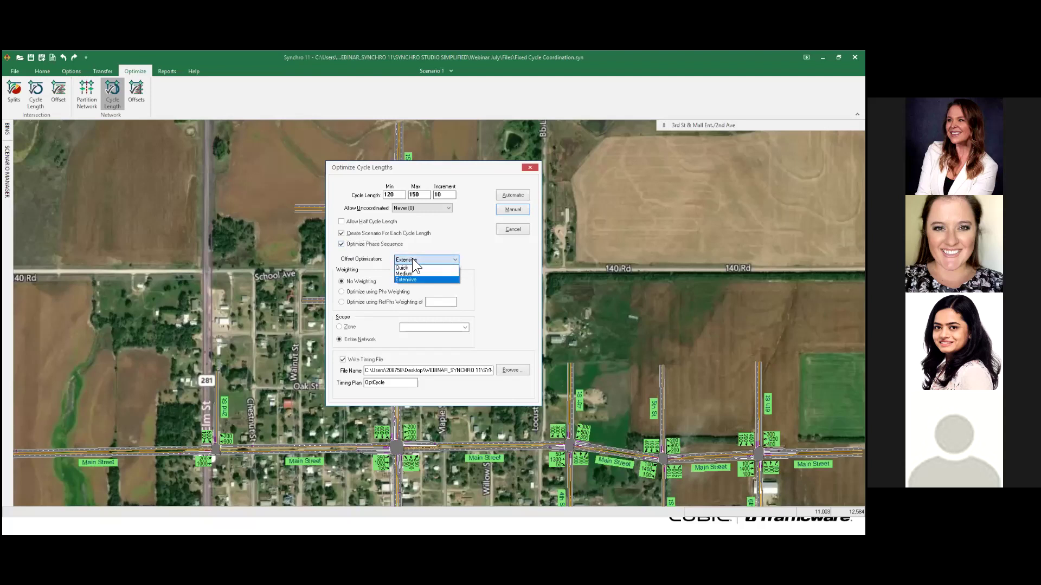
left_click(413, 260)
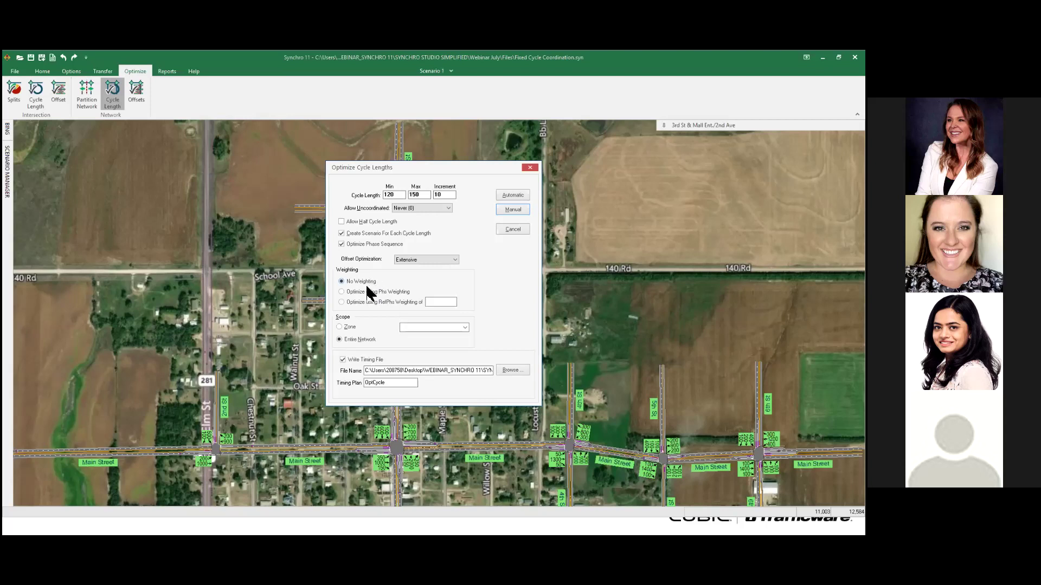
left_click(397, 292)
left_click(533, 167)
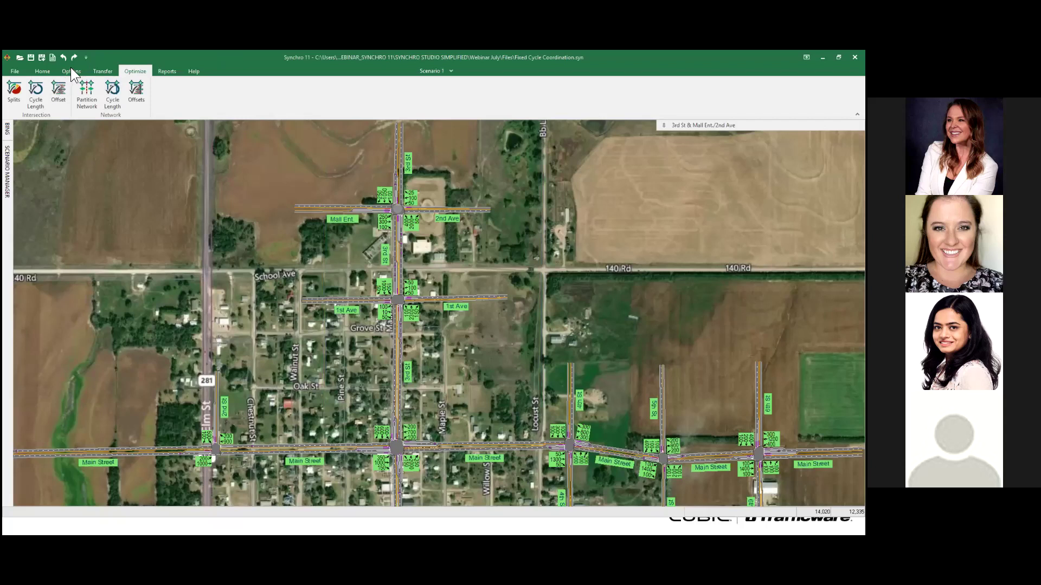
Step: Set the delay optimization weight of phase 5-NBL to 3 in the intersection's phasing settings
left_click(358, 106)
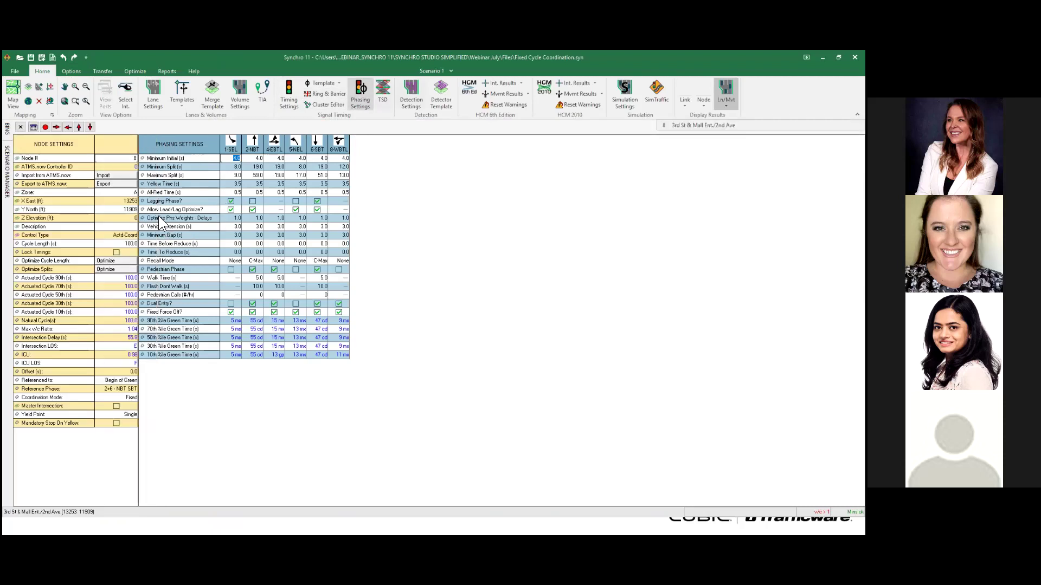
left_click(184, 218)
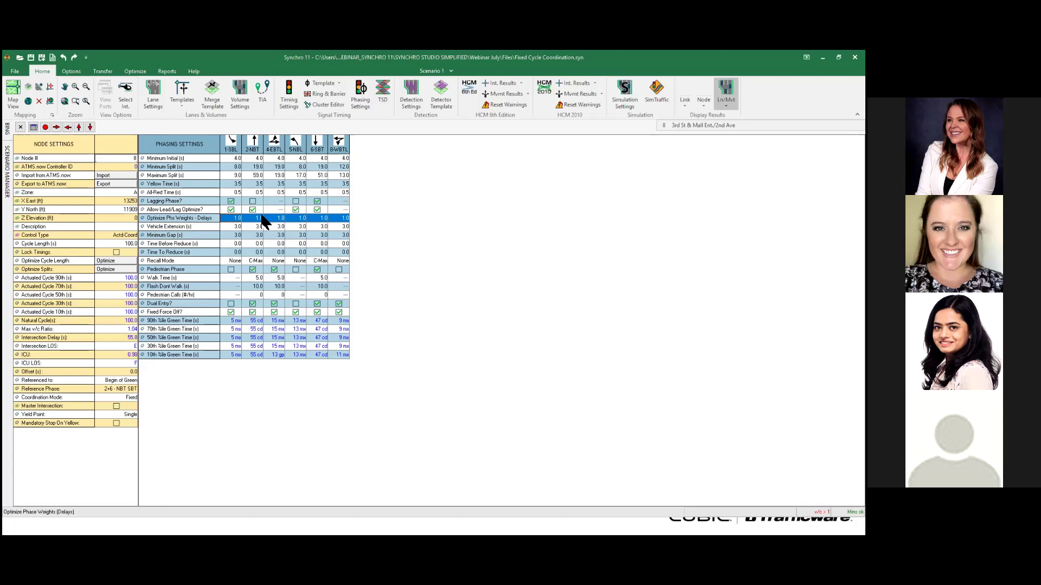
left_click(297, 219)
type("3")
key("Tab")
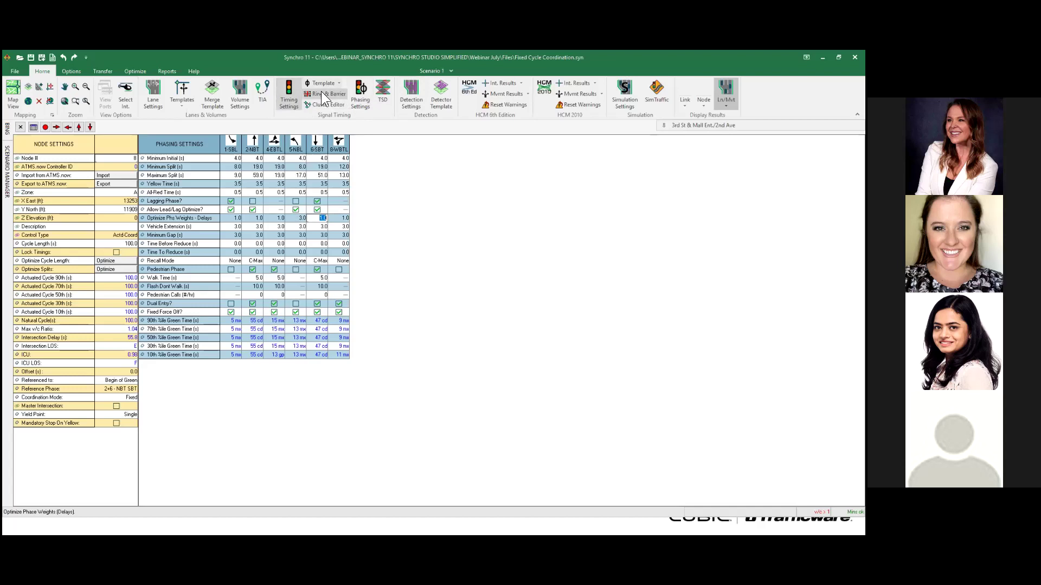
Step: Reopen the network cycle length optimization, saving the file, and try a reference phase weighting of 3 before returning to No Weighting
left_click(136, 71)
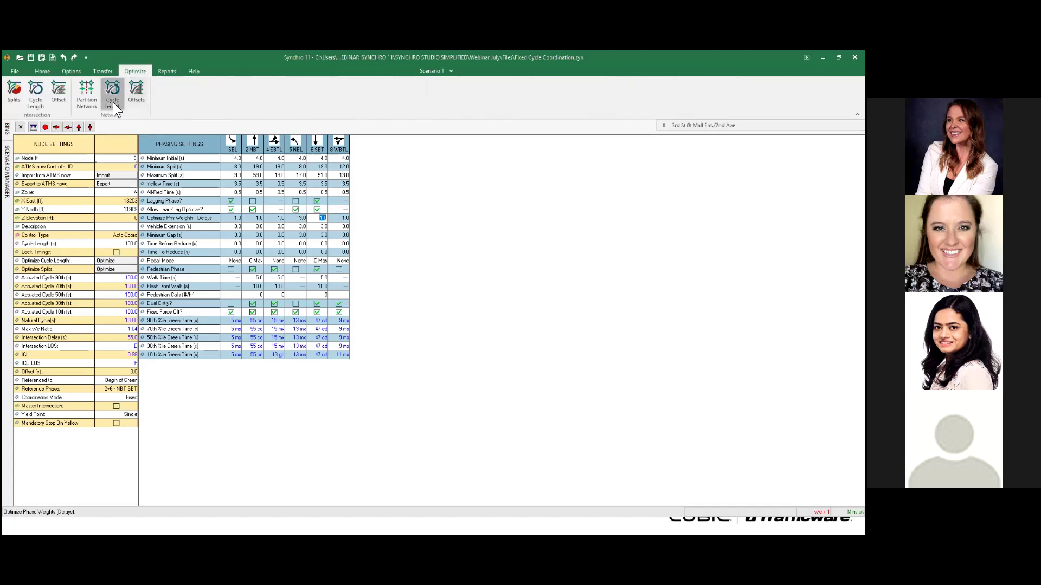
left_click(113, 100)
left_click(422, 300)
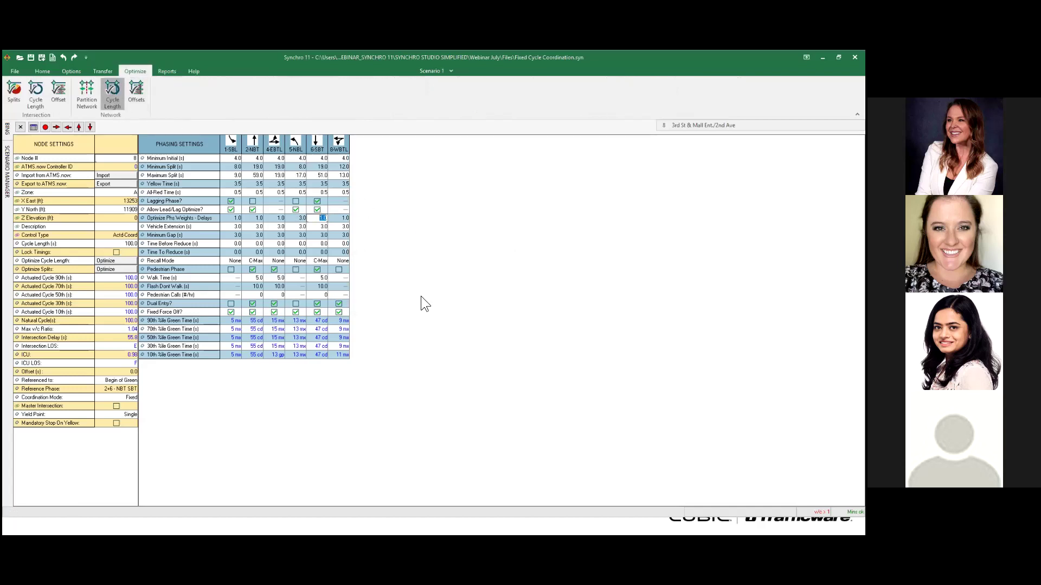
left_click(342, 292)
left_click(343, 302)
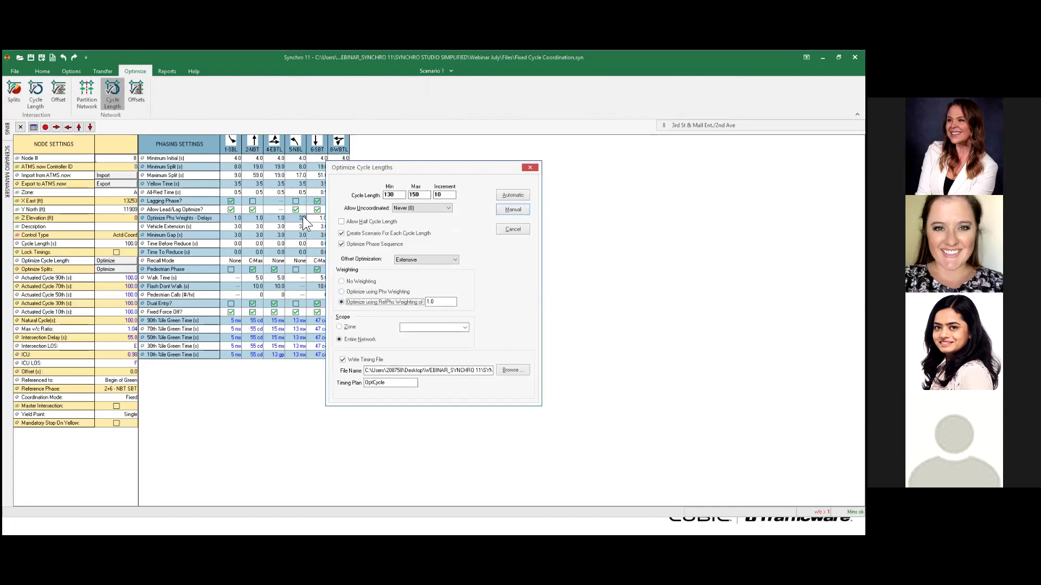
double_click(432, 302)
type("3")
left_click(361, 280)
Step: Review the zone and timing plan options, and run the manual cycle length optimization for the entire network from 130 to 150 in increments of 10
left_click(466, 328)
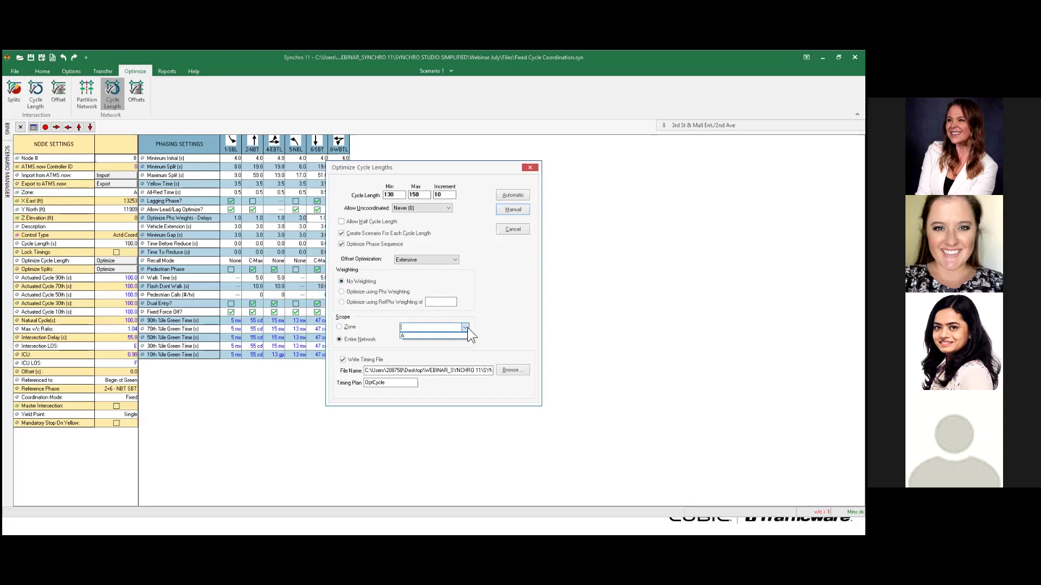
left_click(467, 327)
left_click(467, 328)
double_click(393, 382)
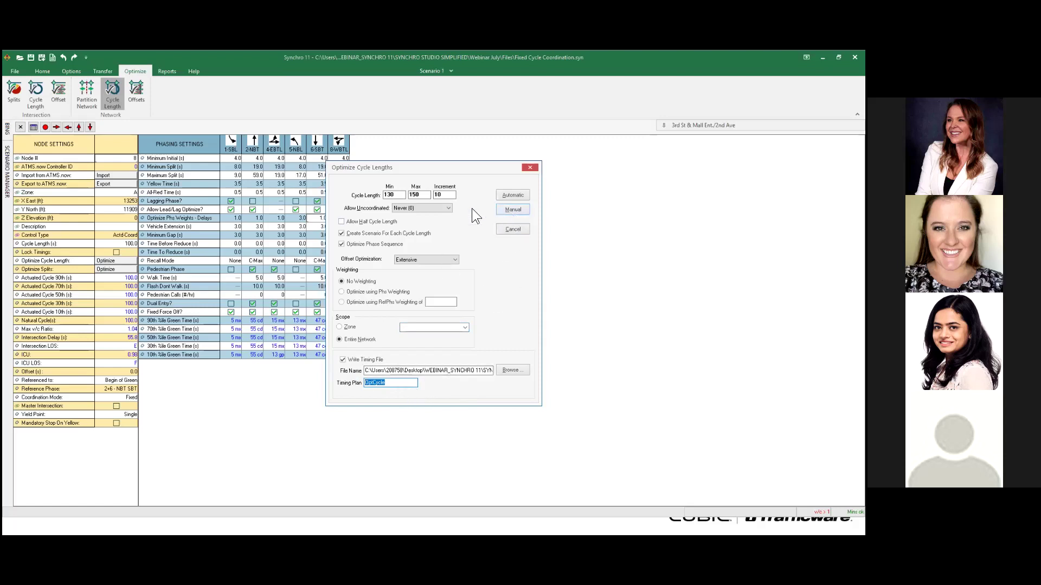
left_click(520, 211)
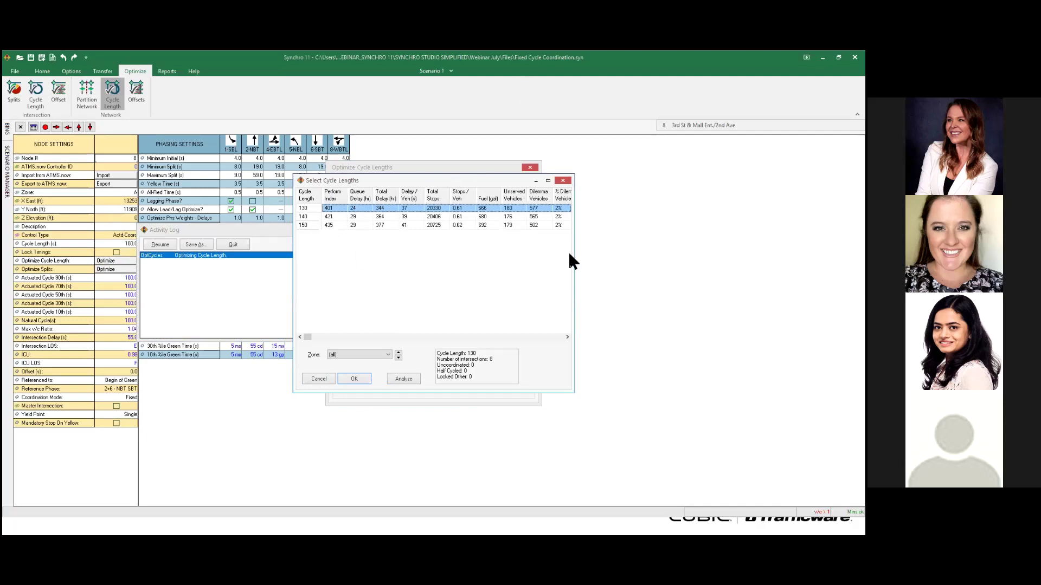
Step: Widen the cycle length results window and compare the performance measures of the 130, 140 and 150 second cycles
left_click_drag(575, 257, 651, 257)
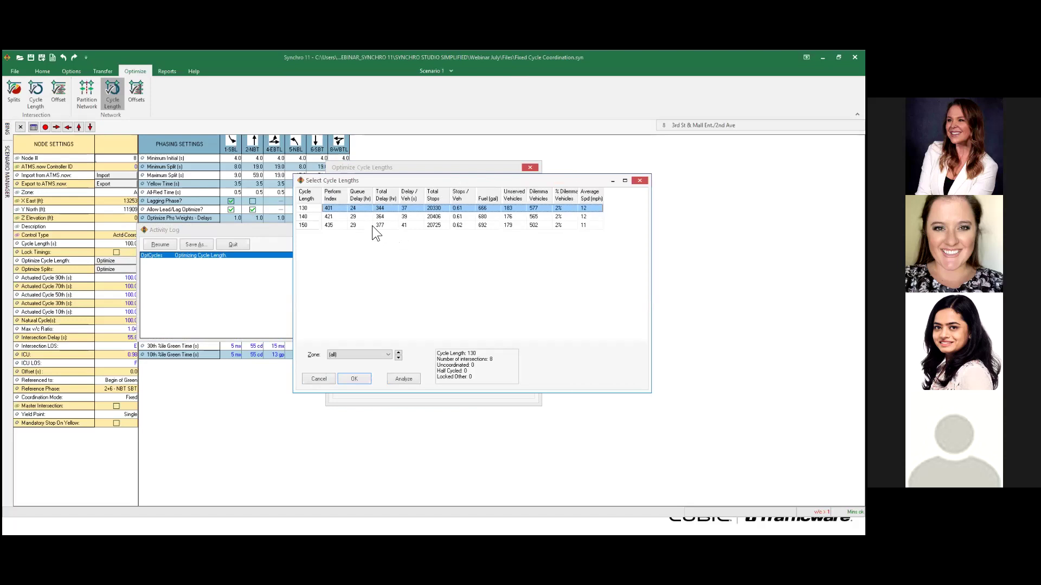
key("Down")
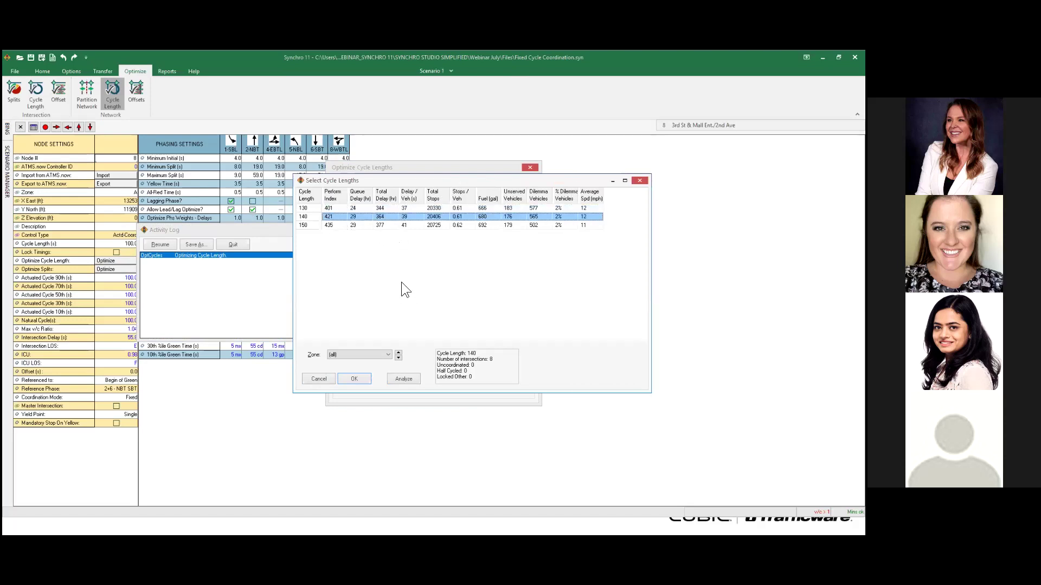
key("Up")
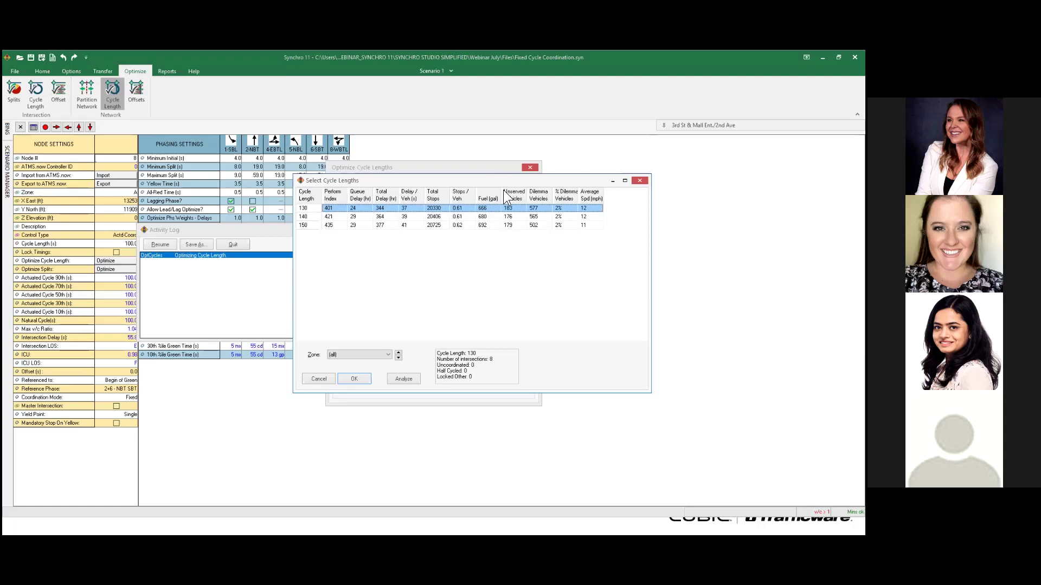
left_click_drag(501, 180, 440, 164)
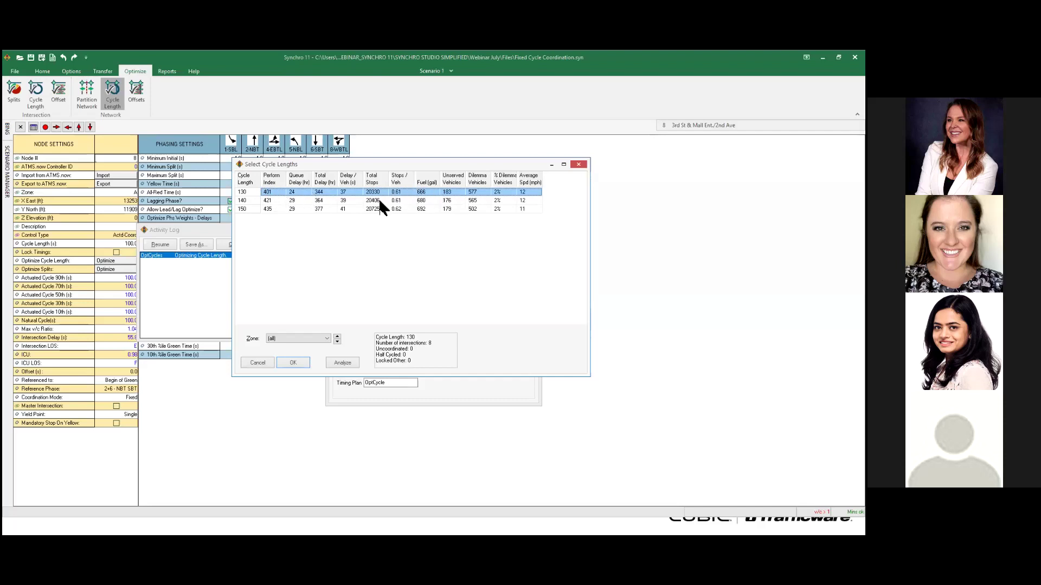
Step: Apply the 140 second cycle length to the network, check the intersection's cycle length and return to the network map
left_click(266, 202)
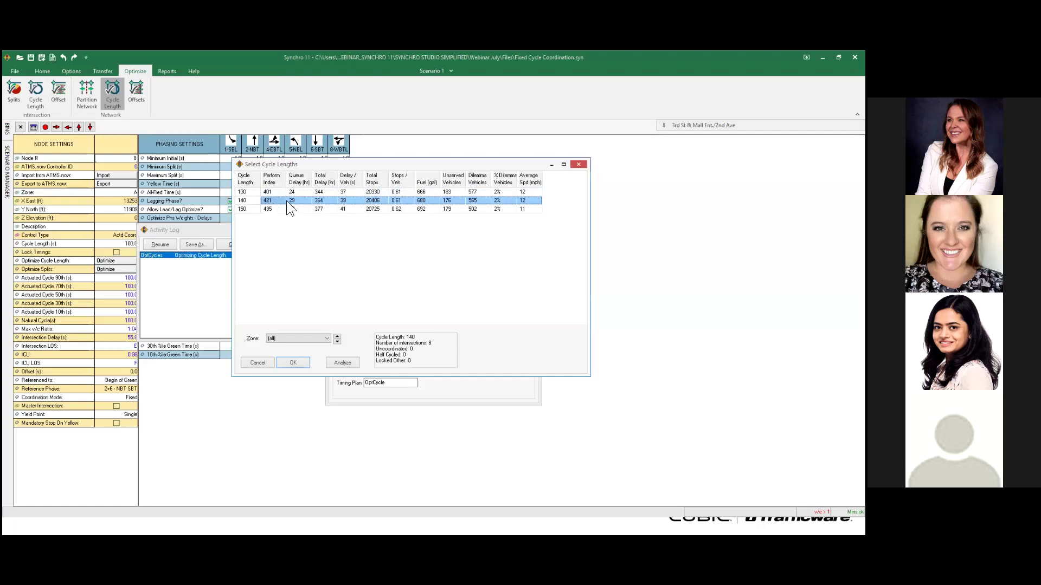
left_click(280, 359)
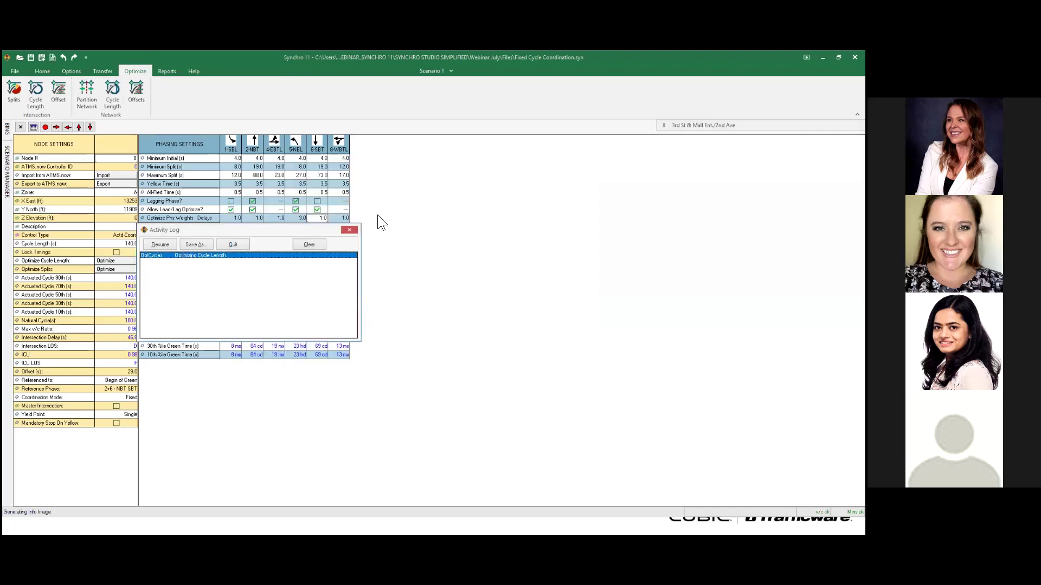
left_click(121, 244)
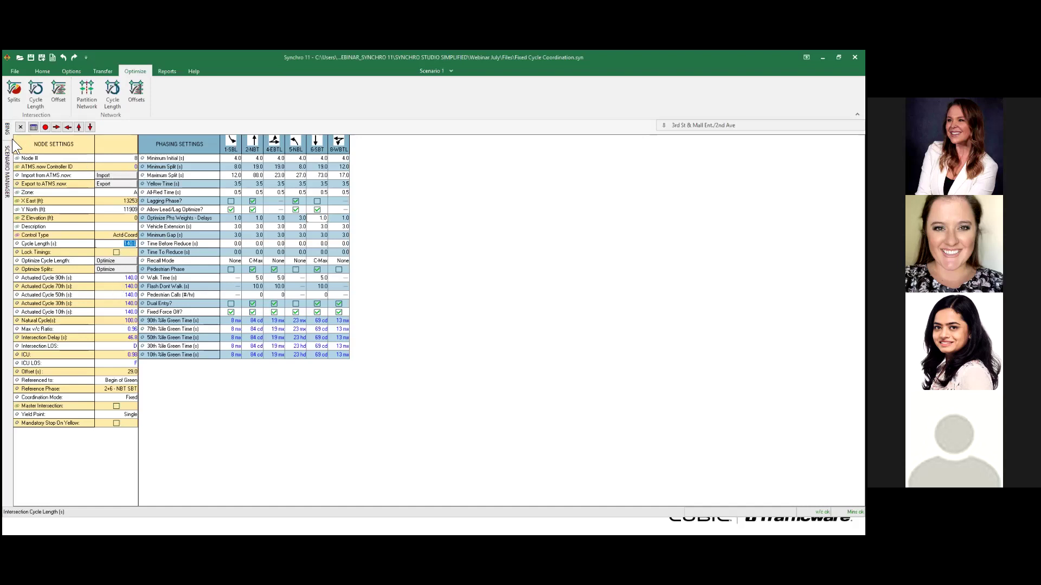
left_click(20, 128)
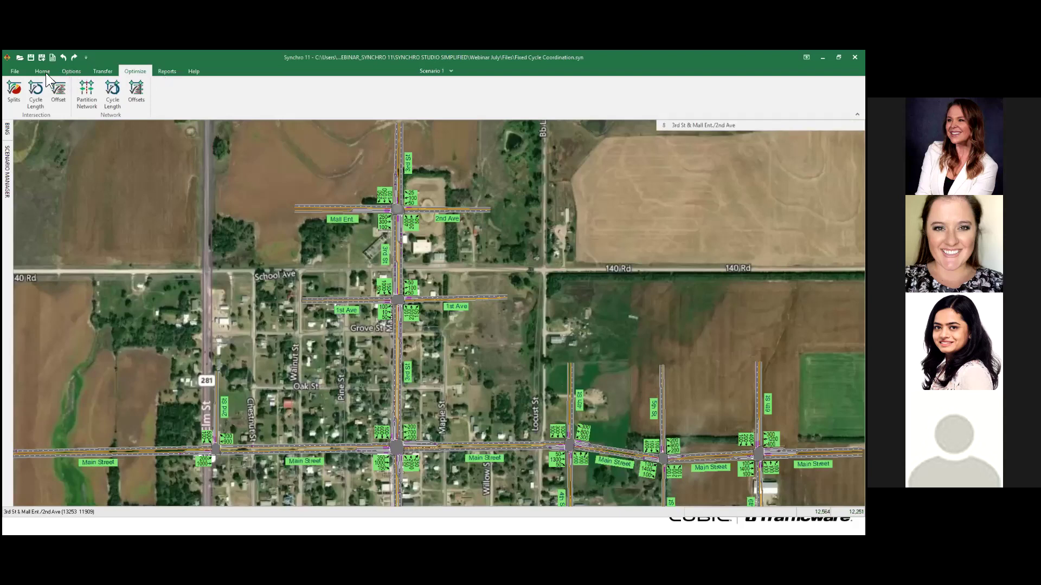
Step: Activate Scenario 1-130, 1-140 and 1-150 in turn in the Scenario Manager, and make Scenario 1-140 the active one
left_click(44, 73)
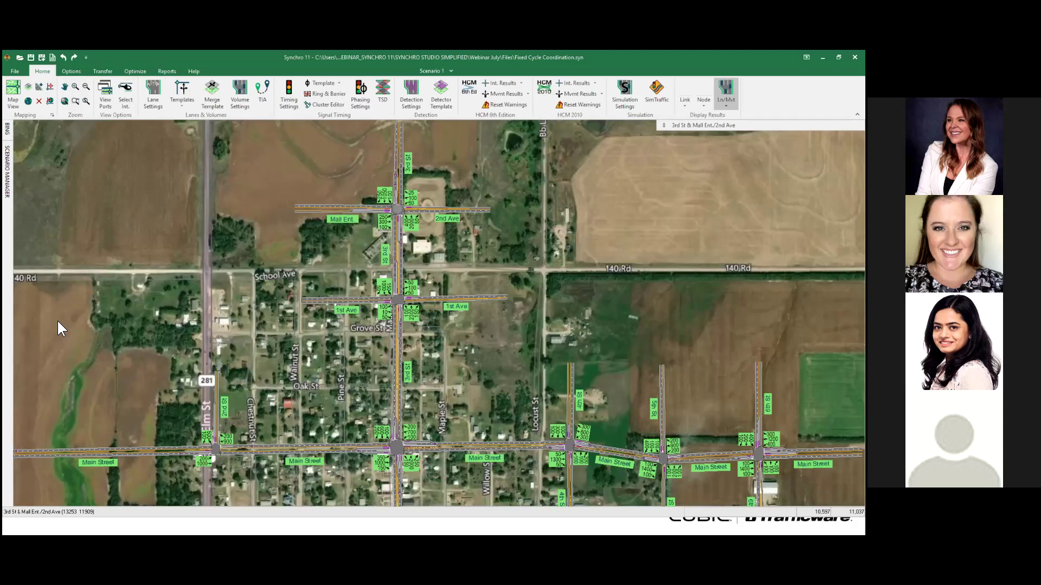
mouse_move(10, 184)
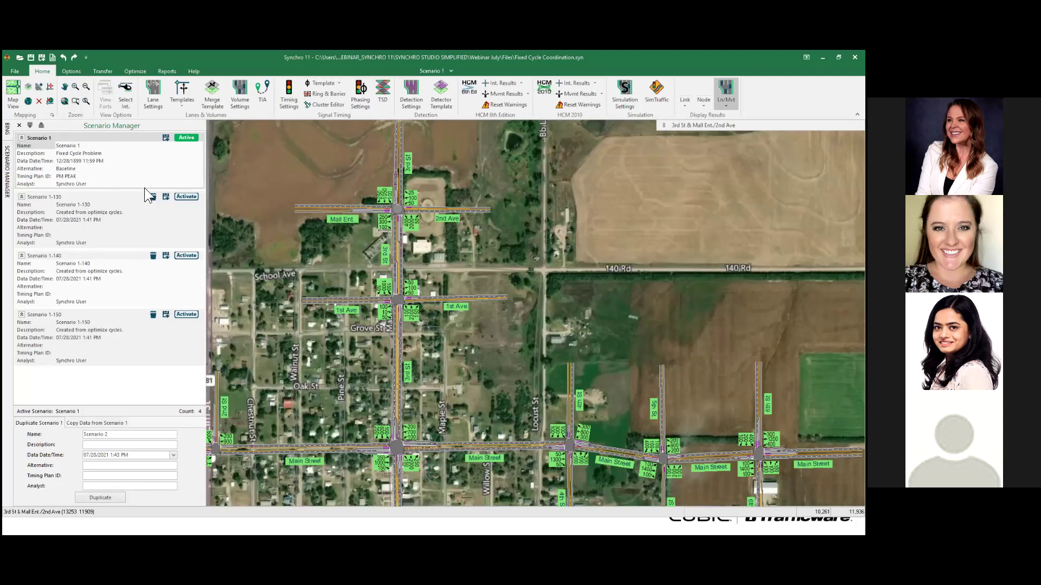
left_click(186, 196)
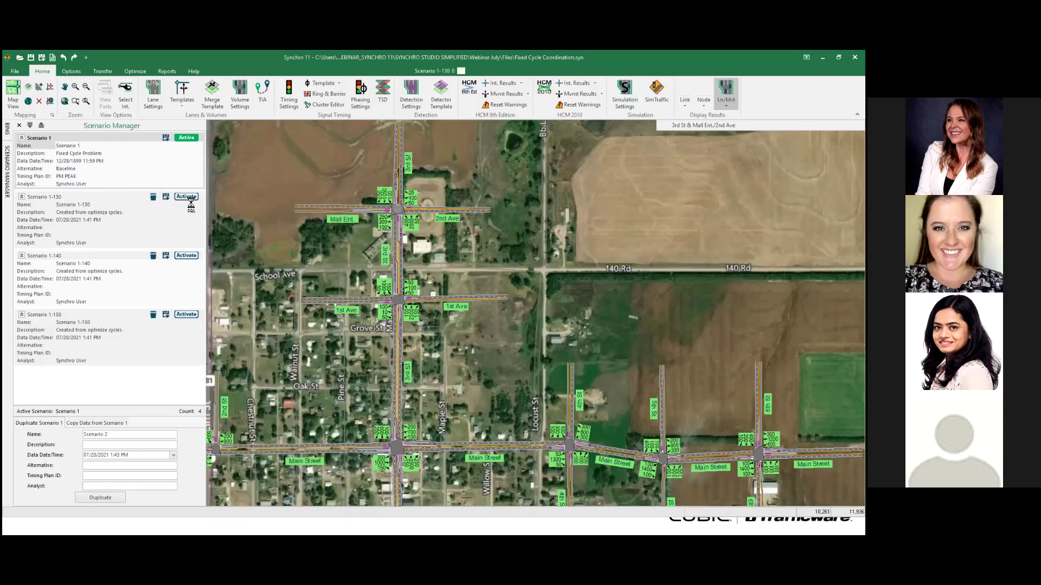
left_click(182, 253)
left_click(183, 316)
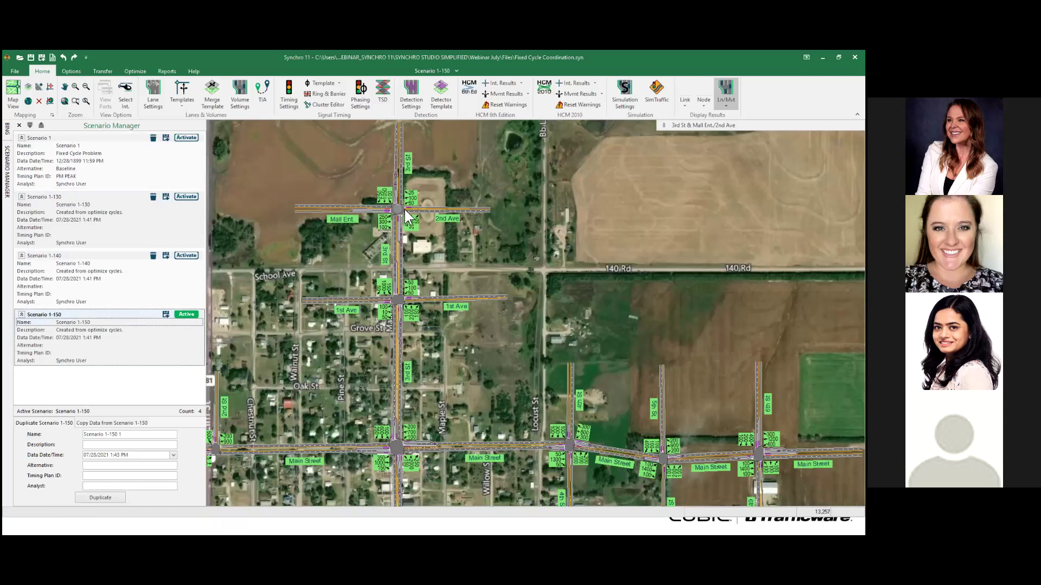
left_click(186, 255)
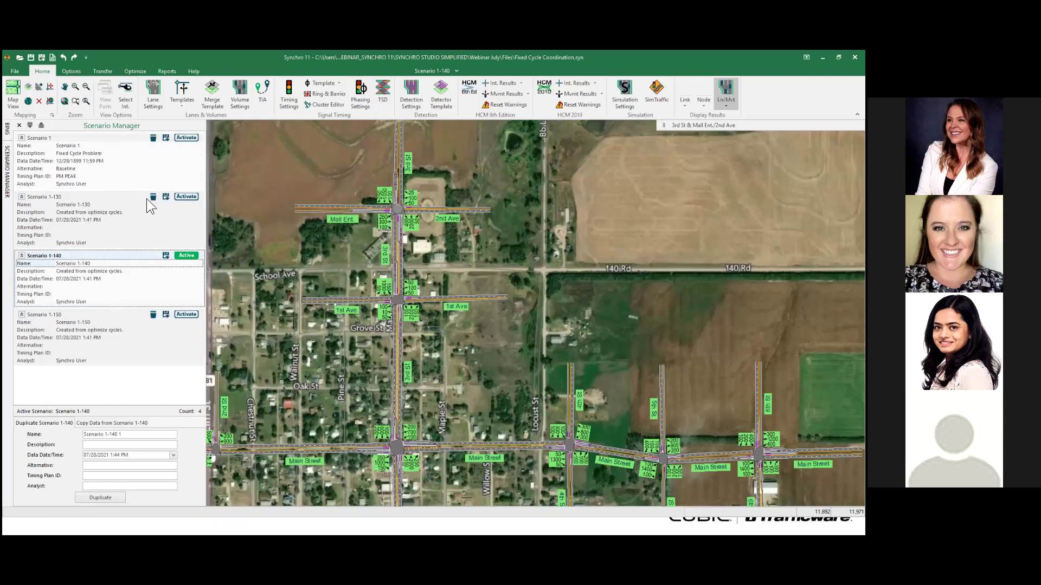
Step: Reopen the network cycle length optimization, saving the file changes, and review the option that creates a scenario for each cycle length
left_click(142, 71)
left_click(112, 96)
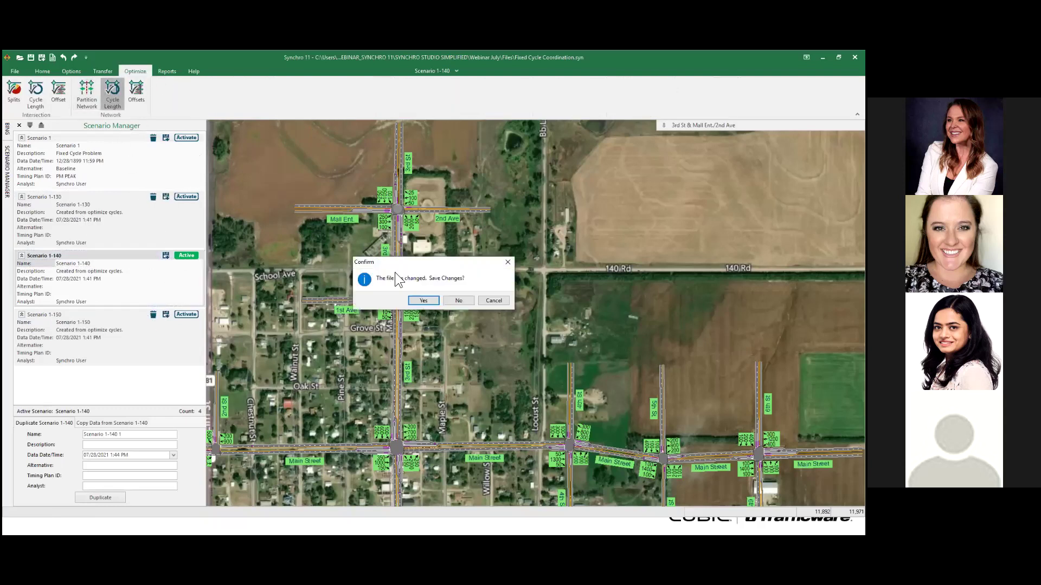
left_click(422, 300)
left_click(341, 233)
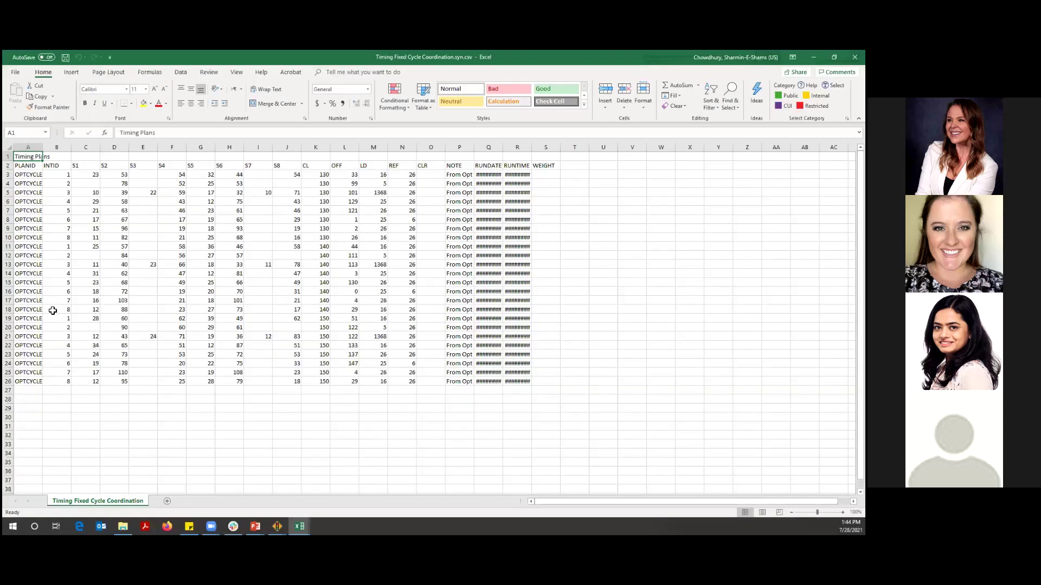
Step: Switch to Excel and widen the PLANID column of Timing Fixed Cycle Coordination.syn.csv to examine the optimized timing plans
double_click(42, 147)
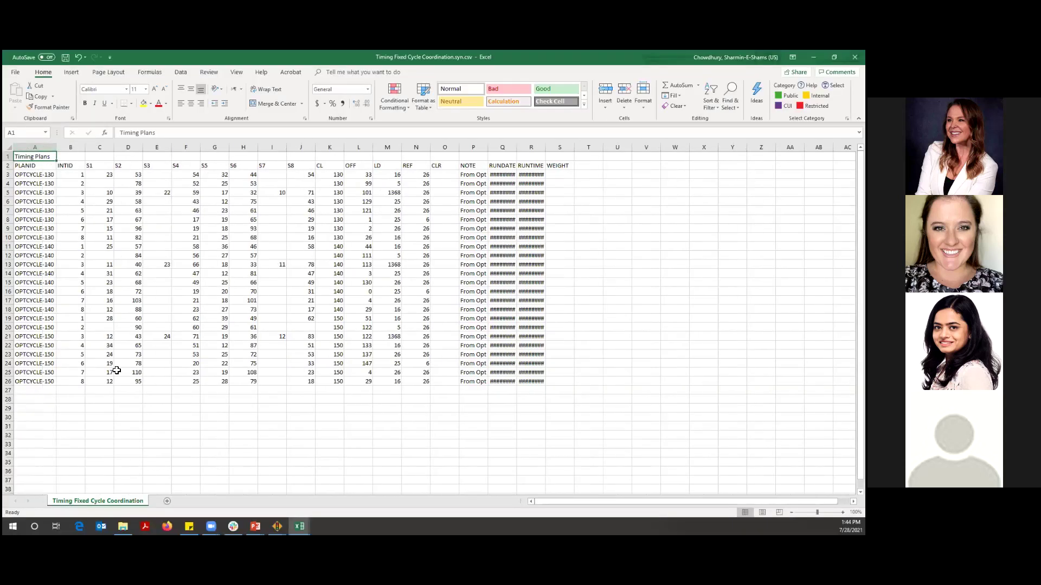
left_click(54, 407)
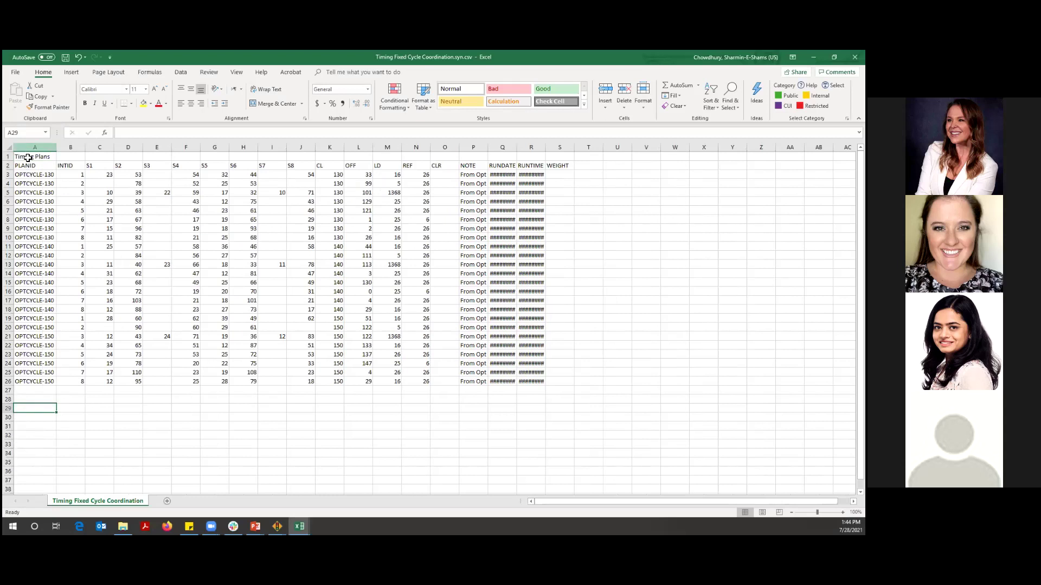
Step: Examine the optimized timing plan rows for the 130, 140 and 150 second cycle lengths, including the PLANID and INTID columns
left_click_drag(30, 174, 534, 380)
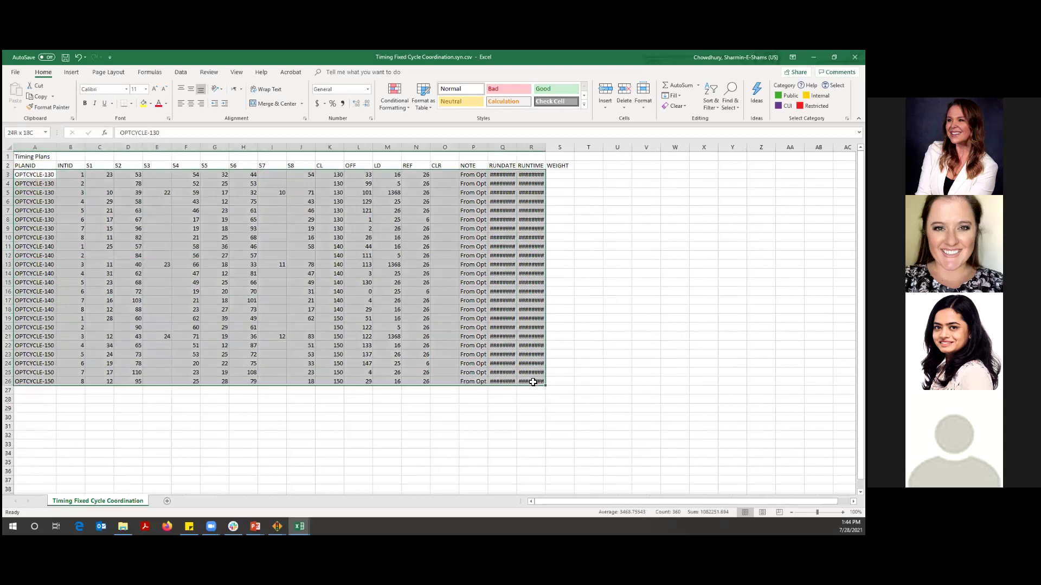
left_click(50, 229)
left_click(48, 220)
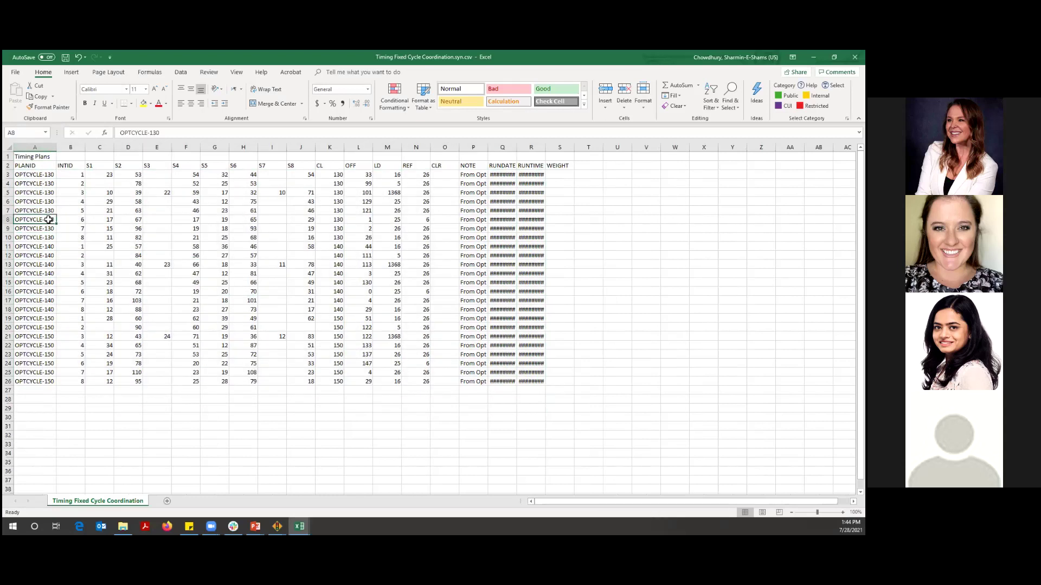
left_click(276, 526)
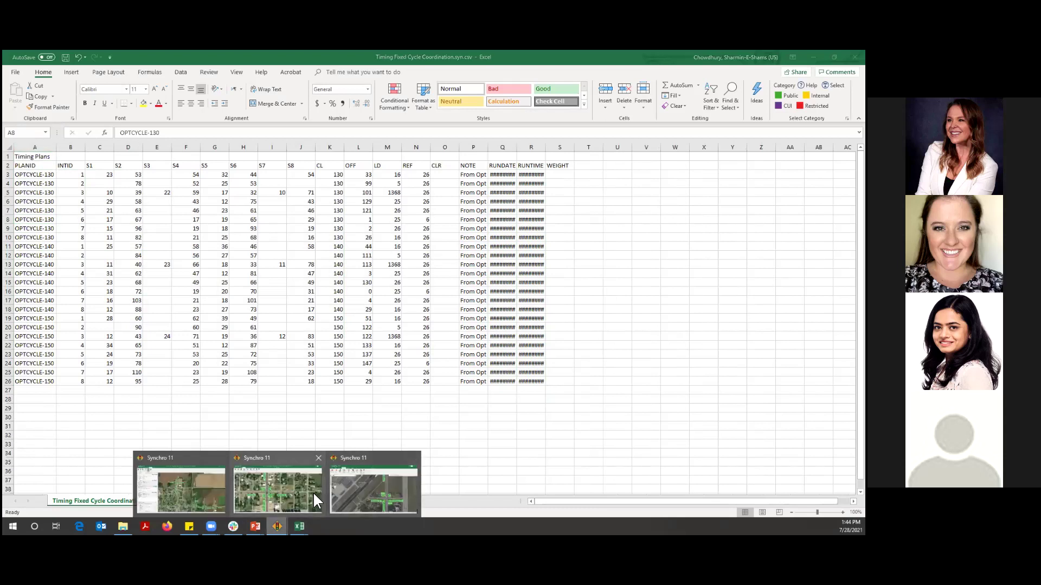
left_click(278, 494)
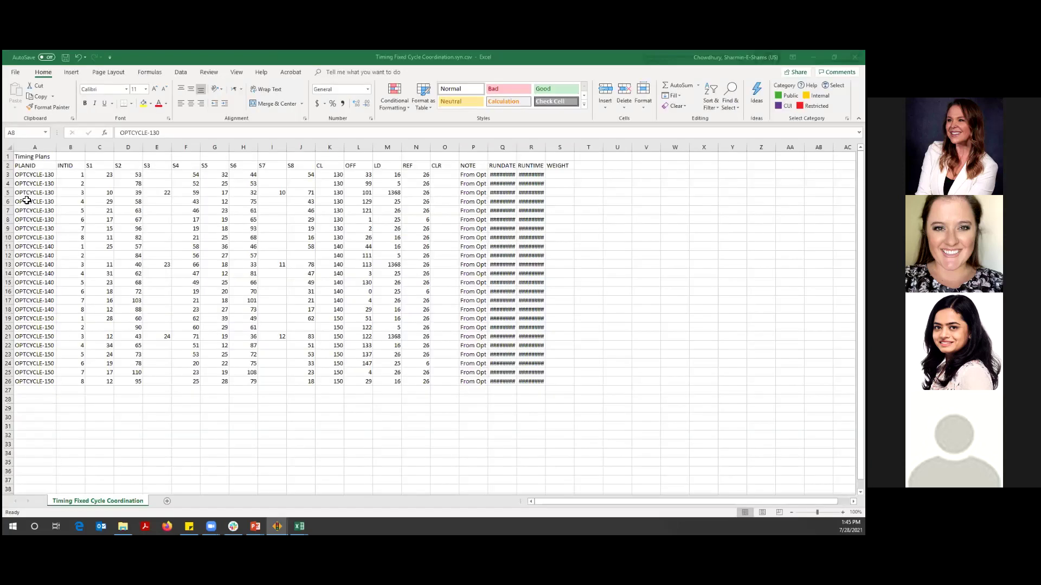
left_click(28, 173)
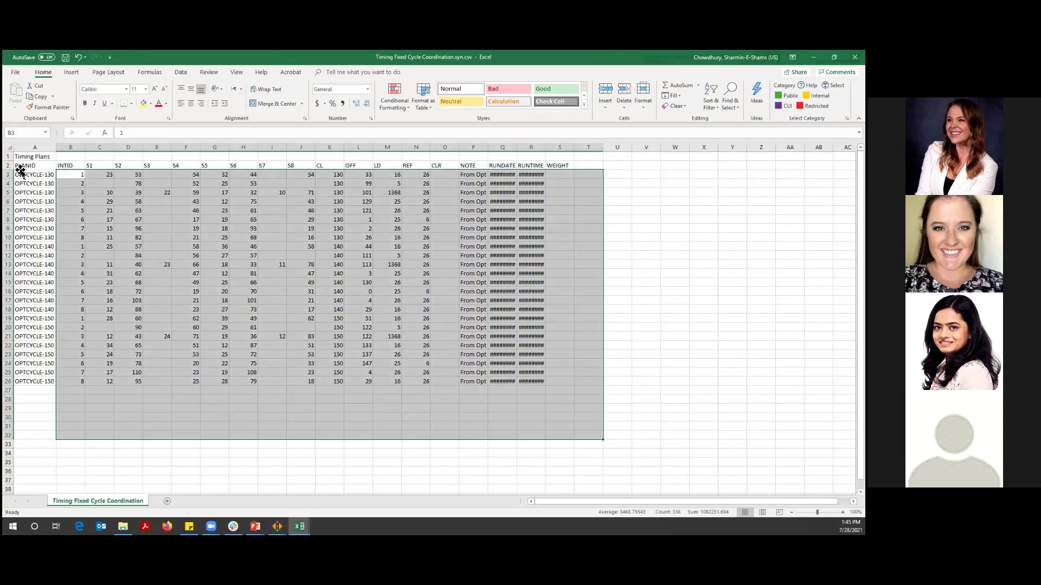
left_click(21, 168)
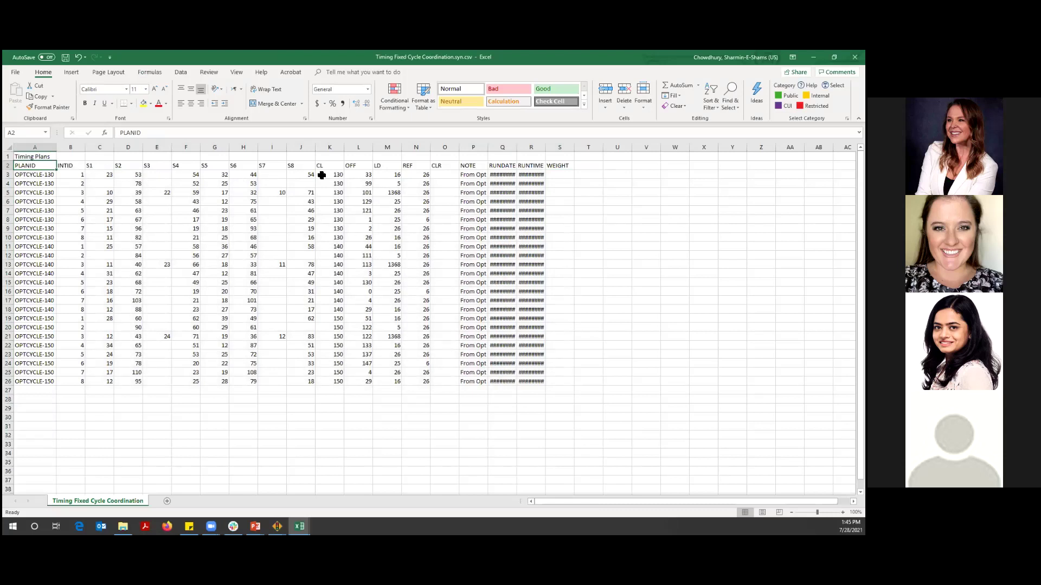
key("Right")
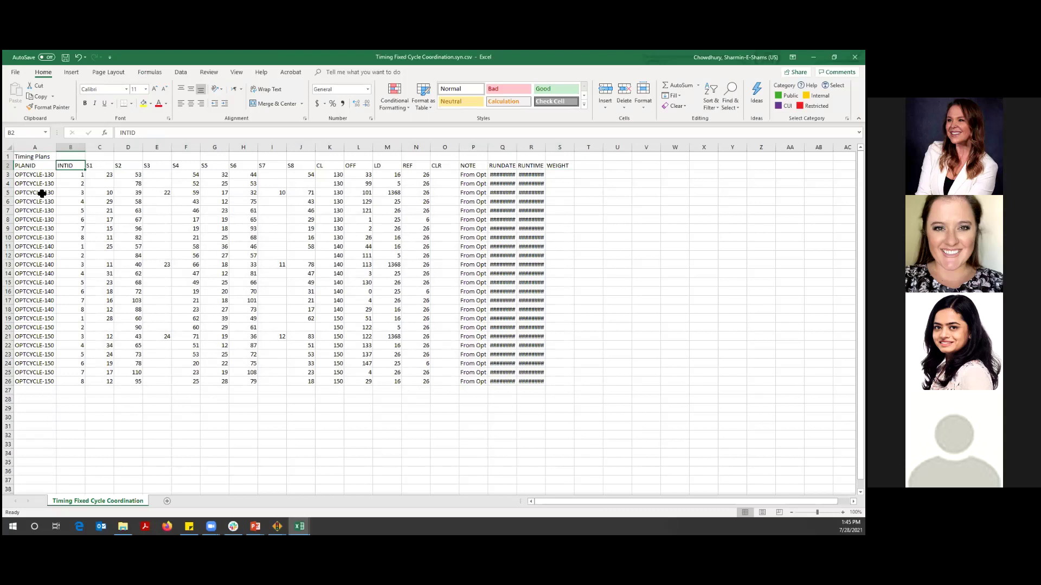
left_click(67, 418)
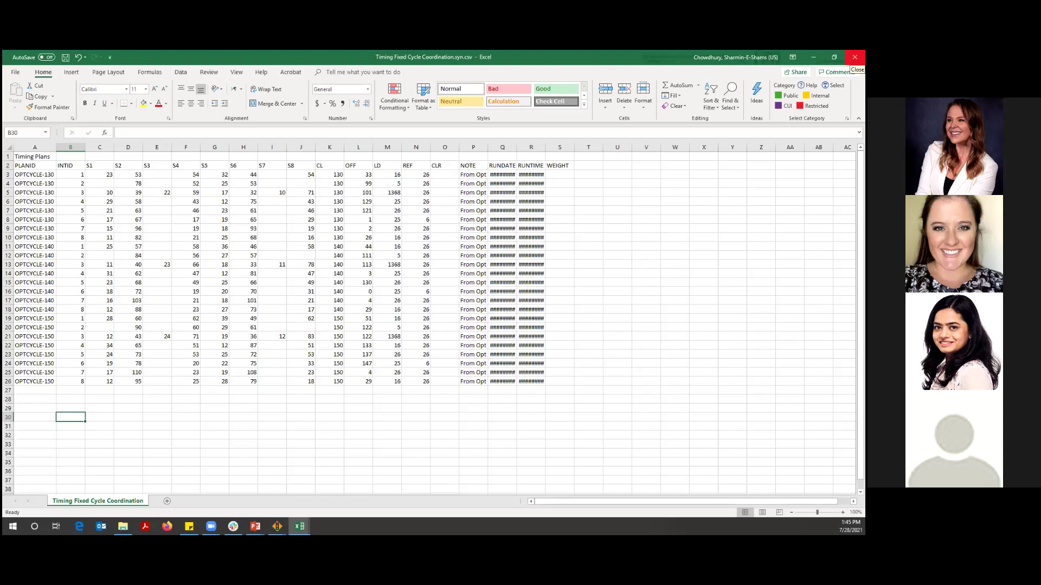
Step: Close Timing Fixed Cycle Coordination.syn.csv and switch back to the network map in Synchro
left_click(855, 57)
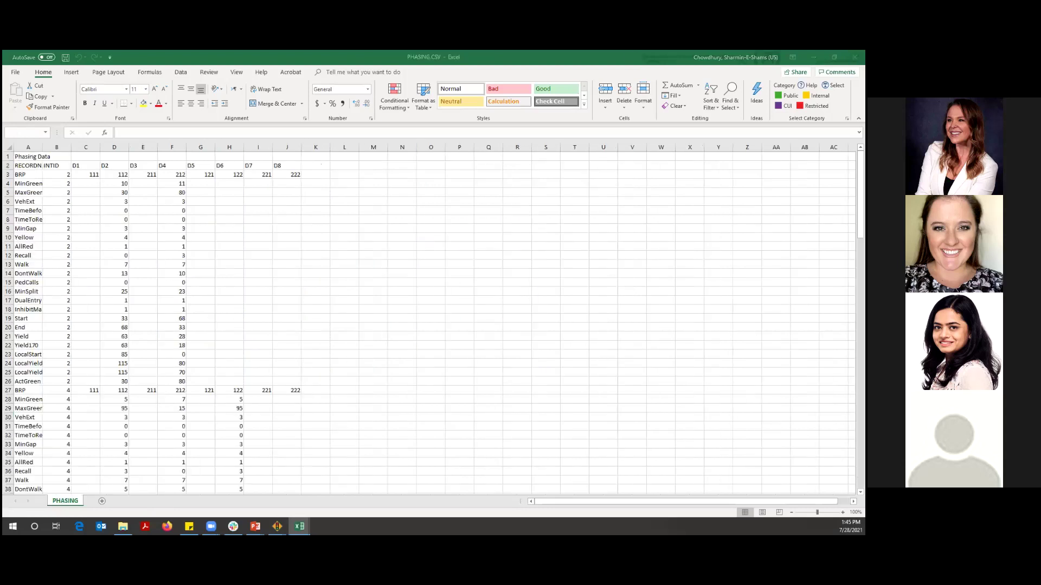
key("alt+Tab")
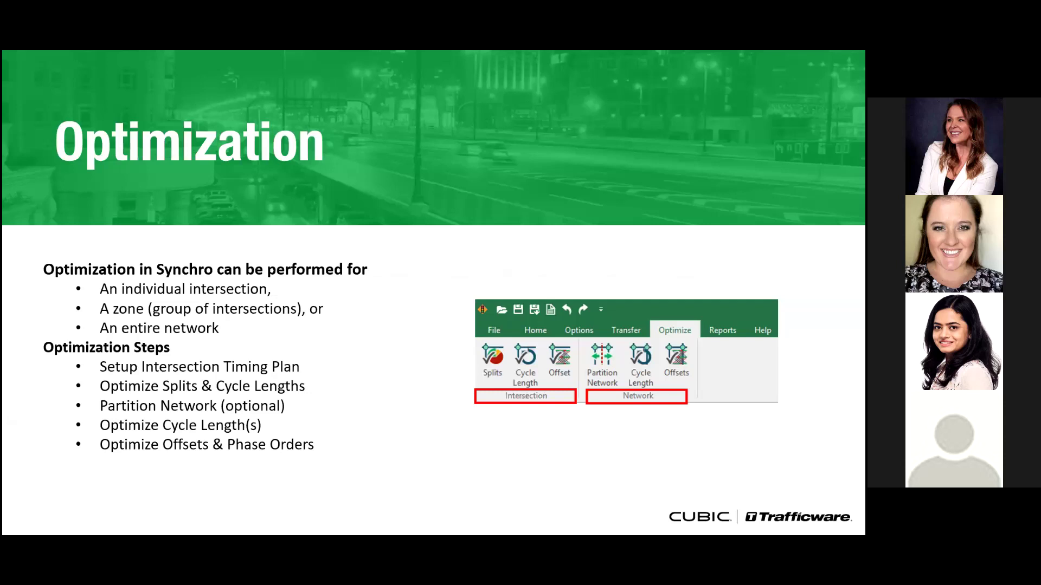
key("alt+Tab")
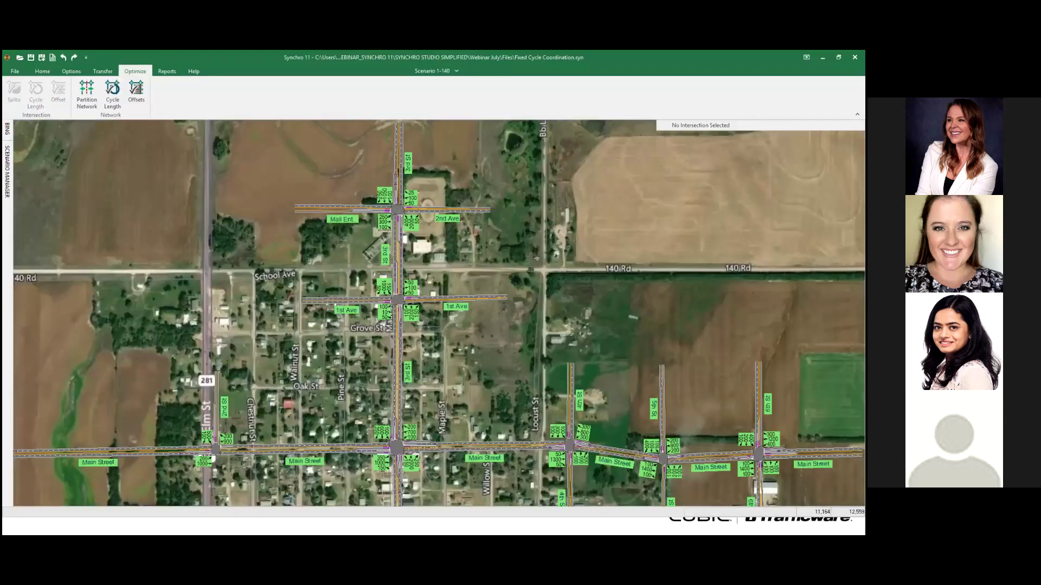
Step: Optimize the entire network's offsets with existing splits, lead/lag phasing optimization, the Best Timing Plans setting and Weight Ref Phase weighting
left_click(137, 94)
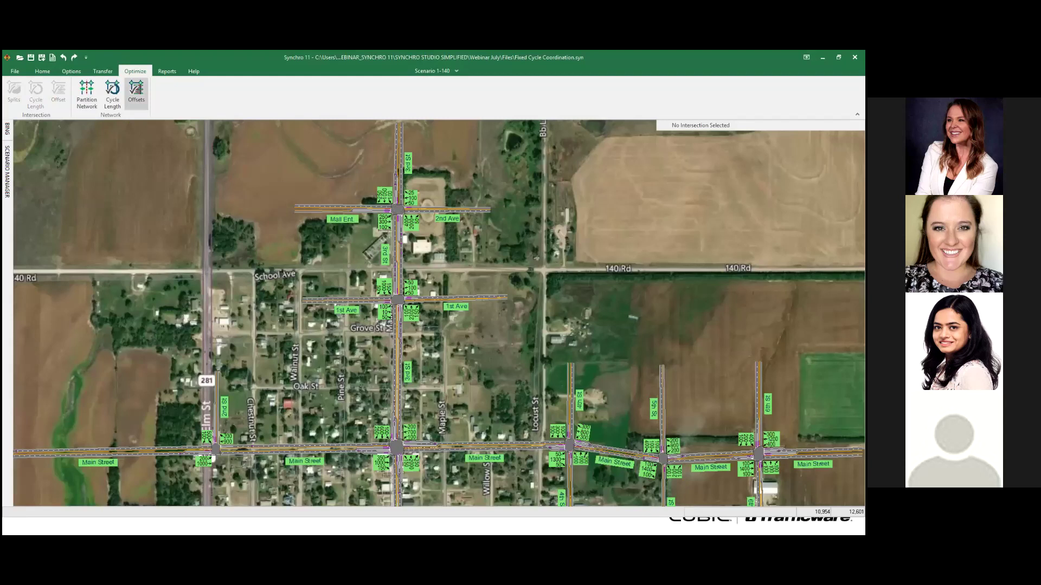
key("alt+Tab")
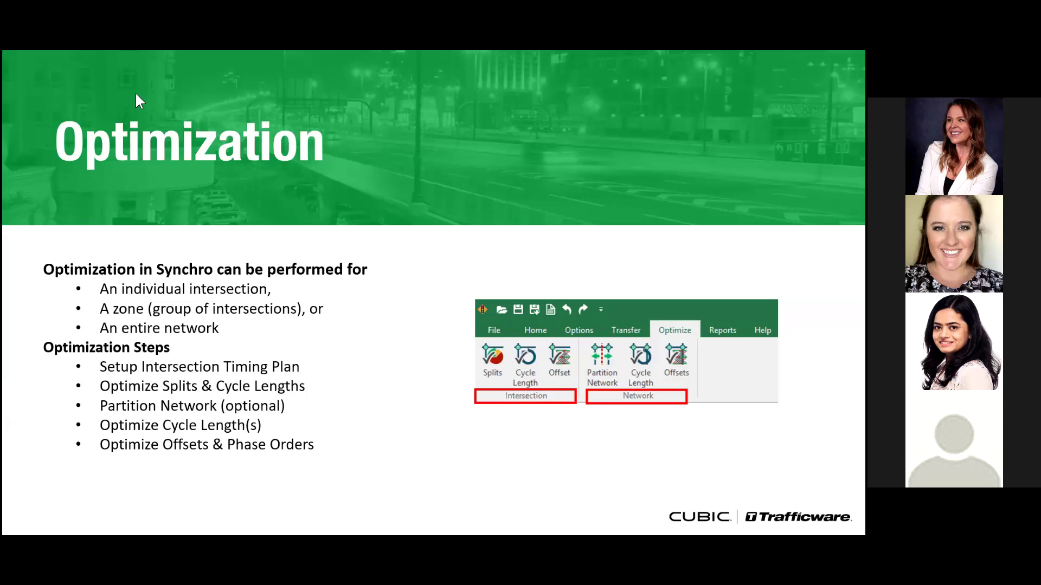
key("alt+Tab")
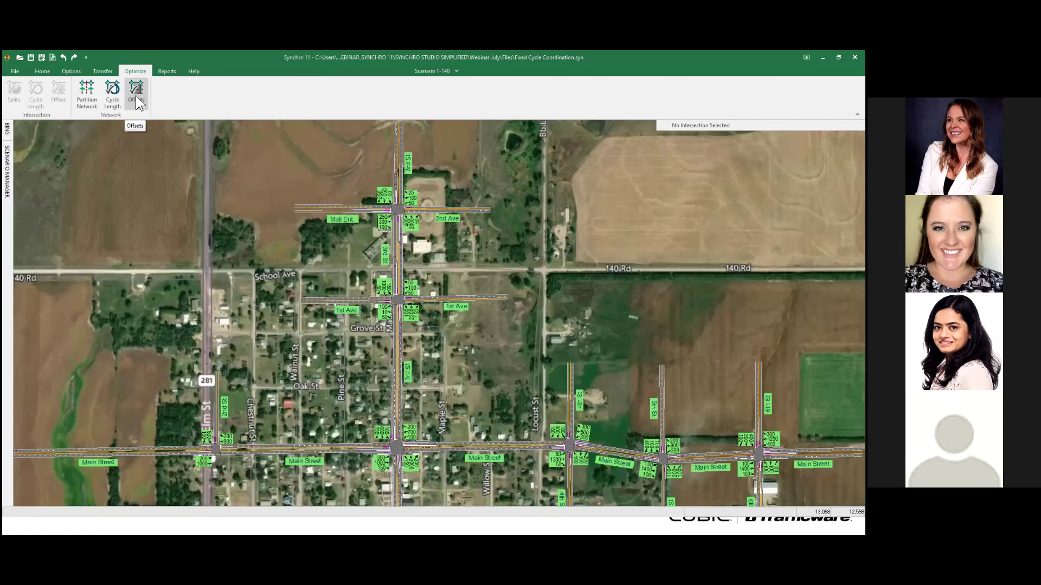
left_click(136, 95)
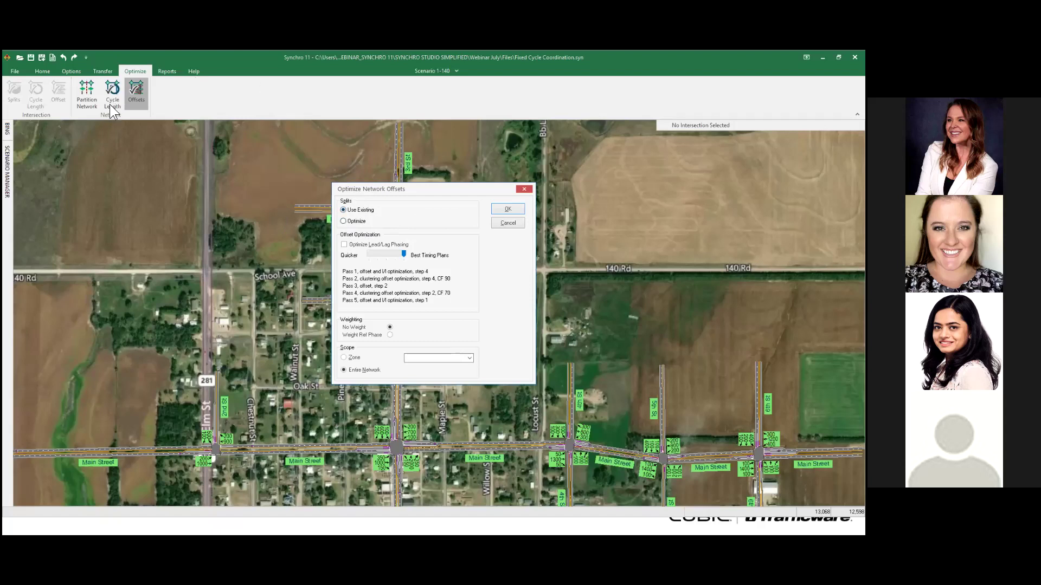
left_click(344, 247)
left_click(342, 247)
left_click(365, 254)
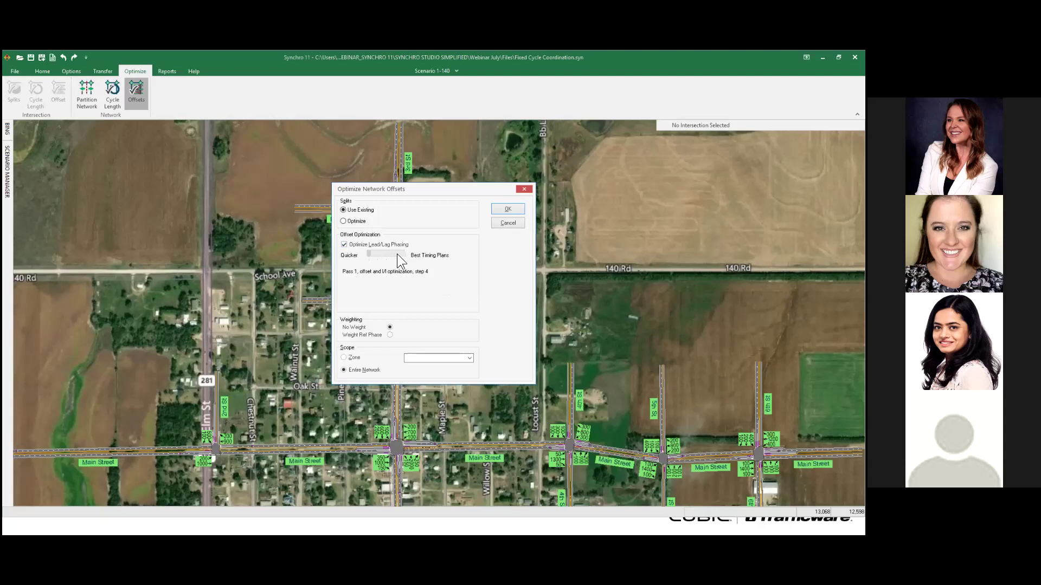
left_click_drag(369, 253, 423, 256)
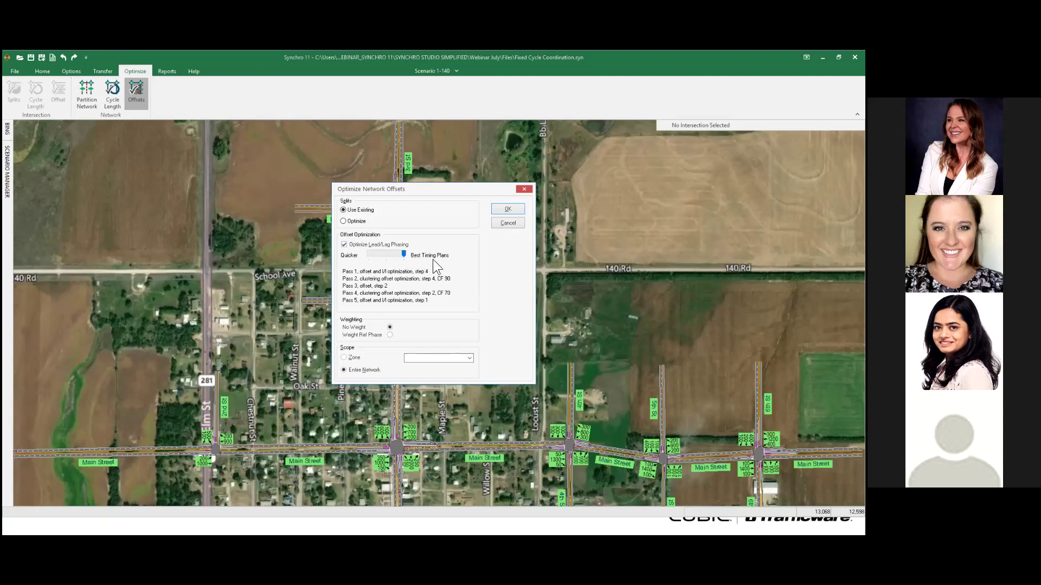
left_click(390, 334)
left_click(508, 209)
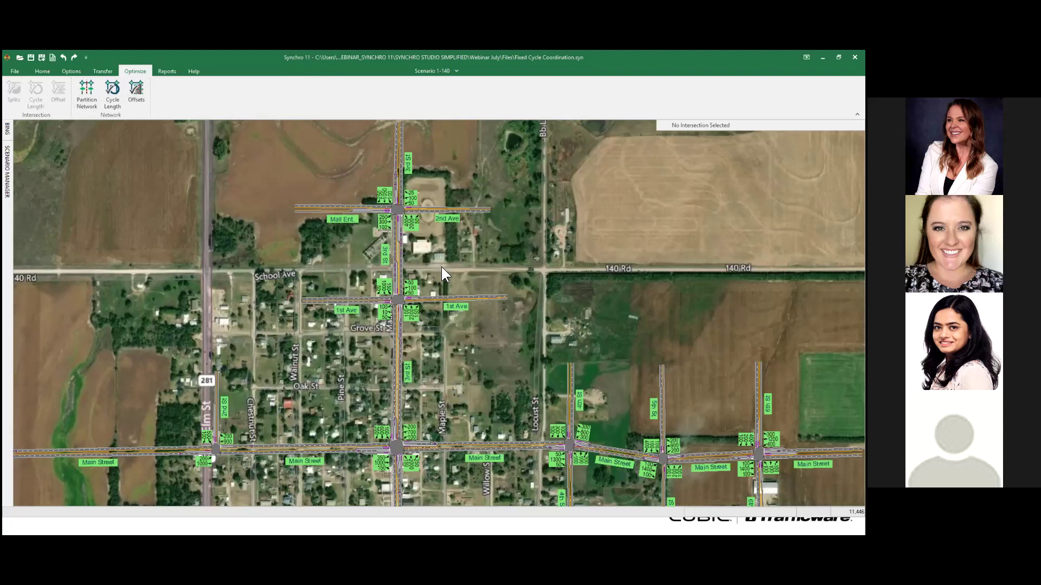
Step: Inspect the cycle lengths shown at the Main Street intersections and review the scenarios in the Scenario Manager
left_click_drag(441, 267, 431, 161)
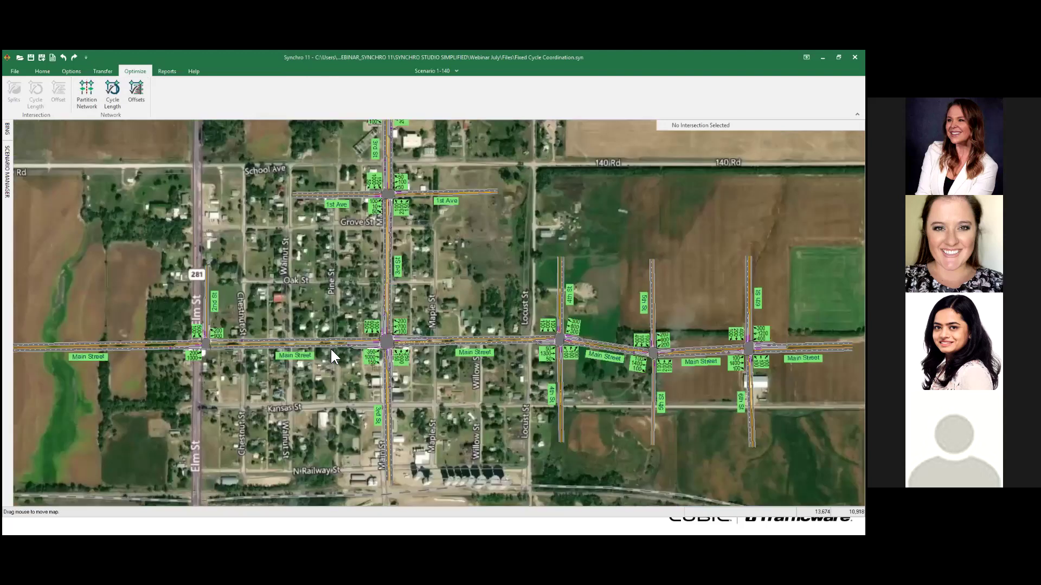
scroll(360, 344, "up", 2)
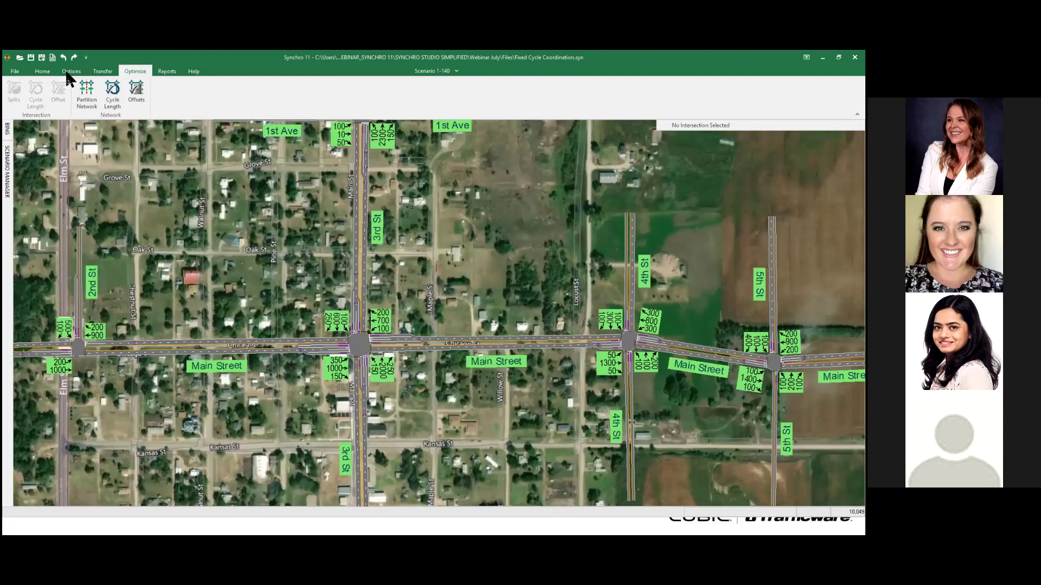
scroll(689, 112, "up", 2)
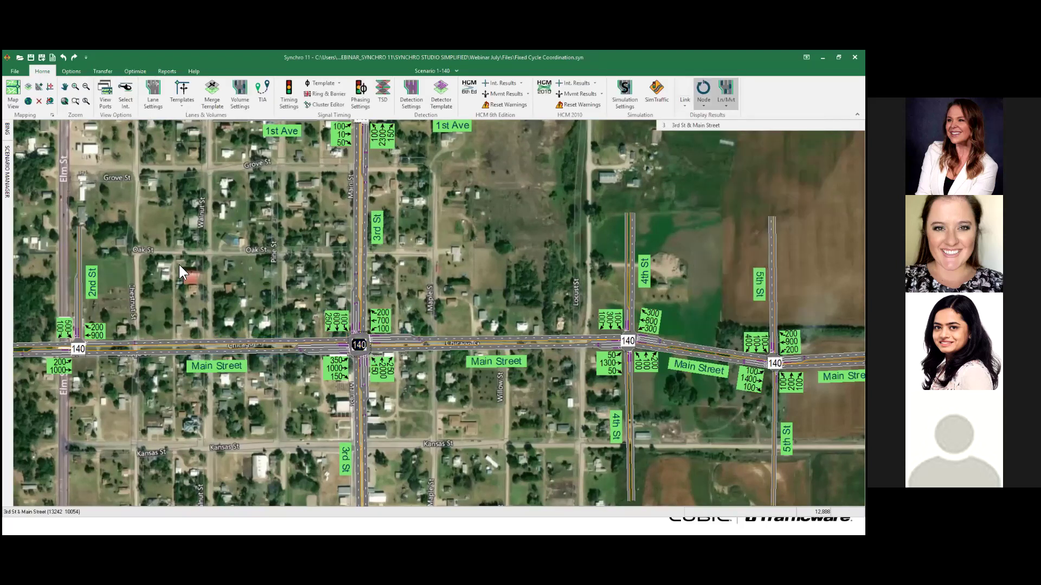
left_click(8, 172)
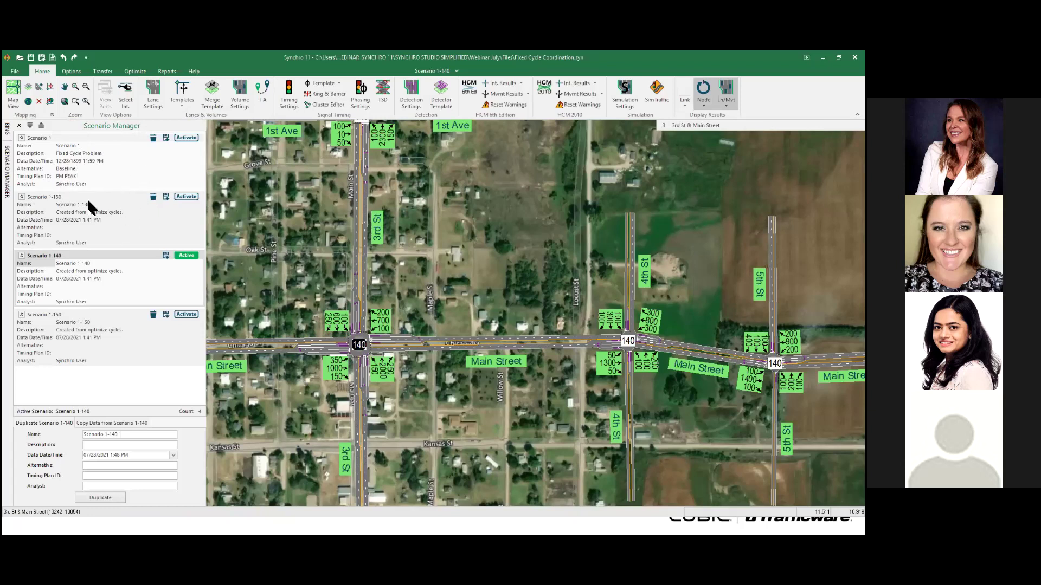
left_click(258, 203)
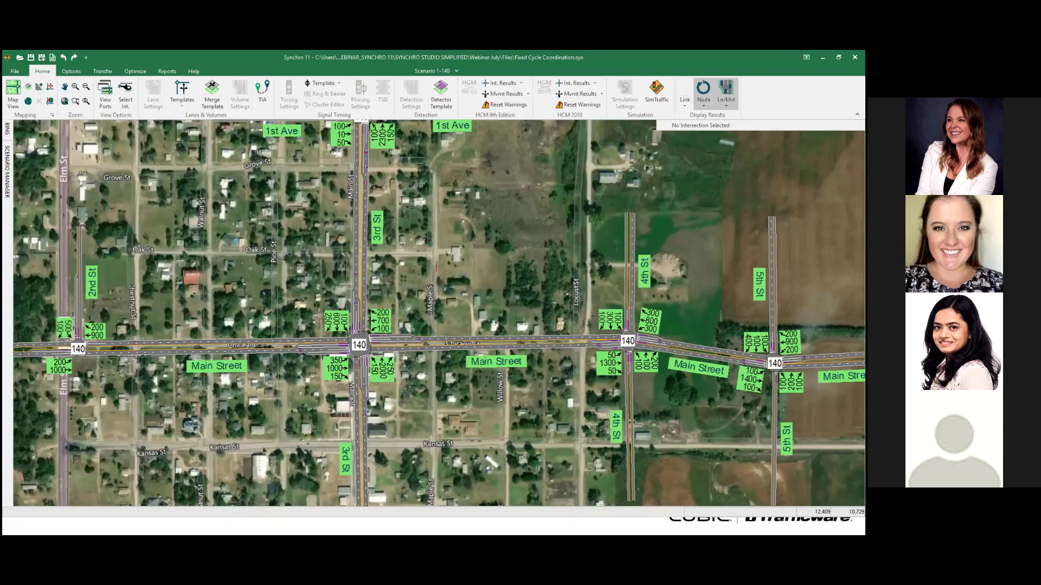
Step: Switch to the webinar presentation and advance to the Questions? slide
key("alt+Tab")
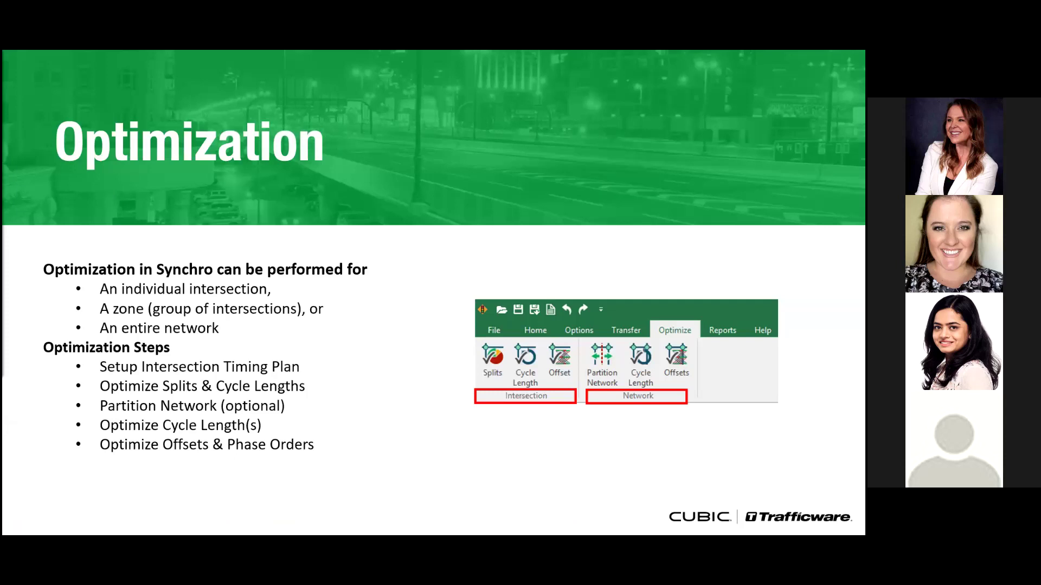
key("Right")
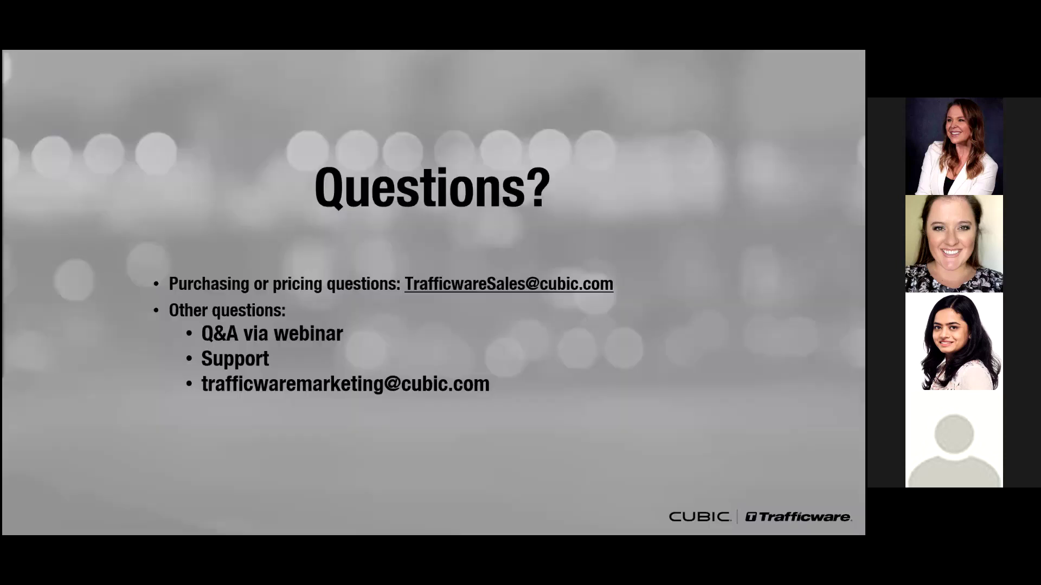